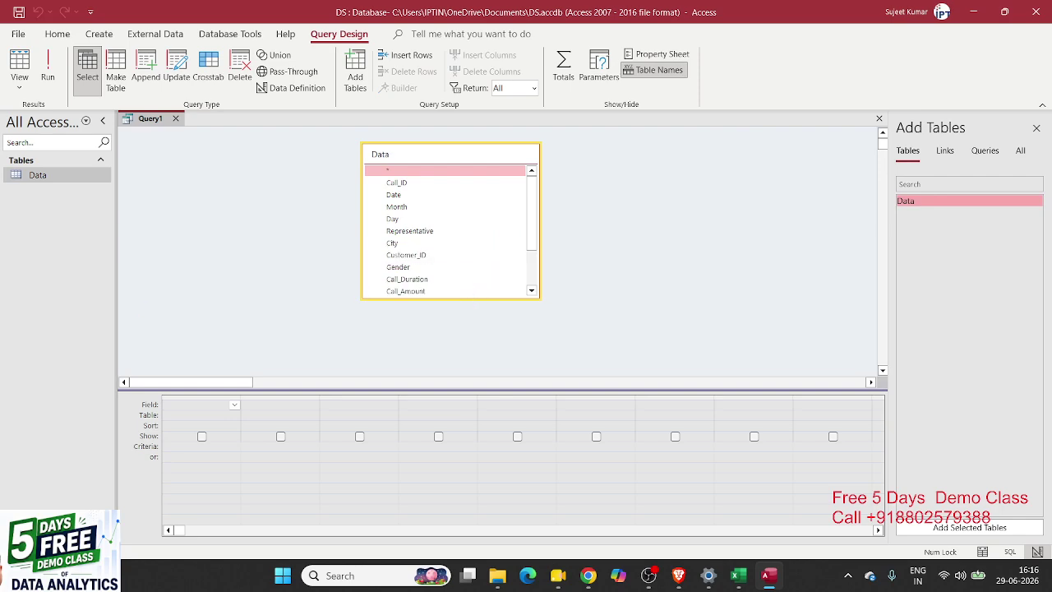
pyautogui.scroll(-2, 451, 230)
pyautogui.click(588, 575)
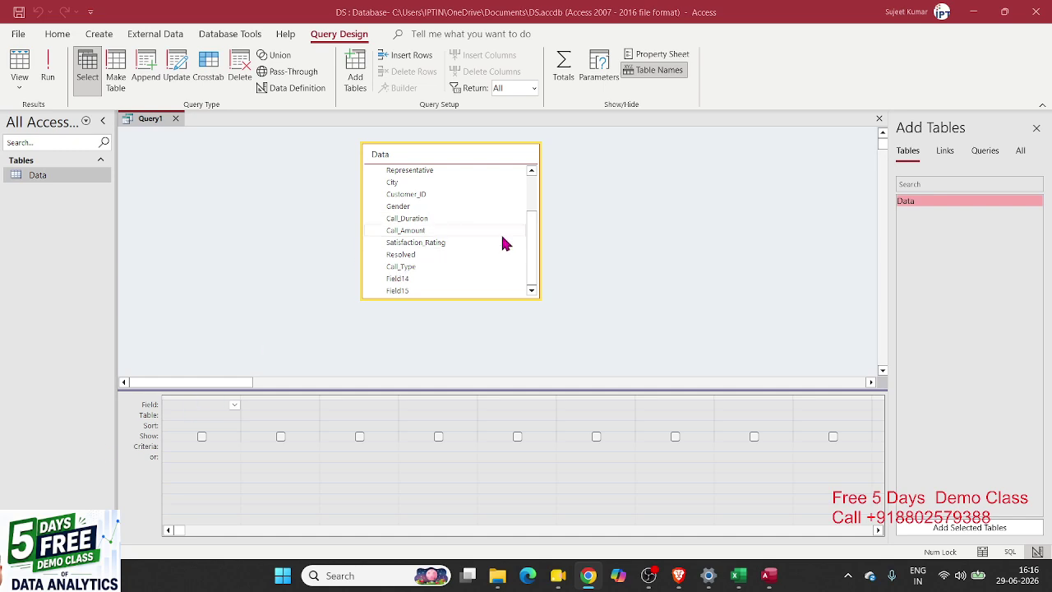
pyautogui.click(444, 267)
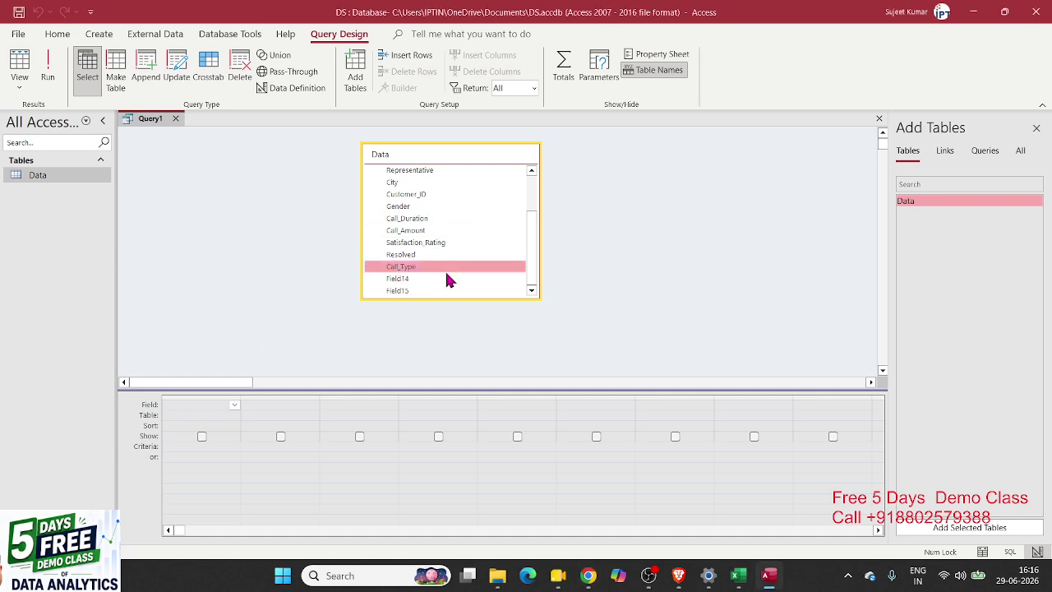
pyautogui.click(429, 221)
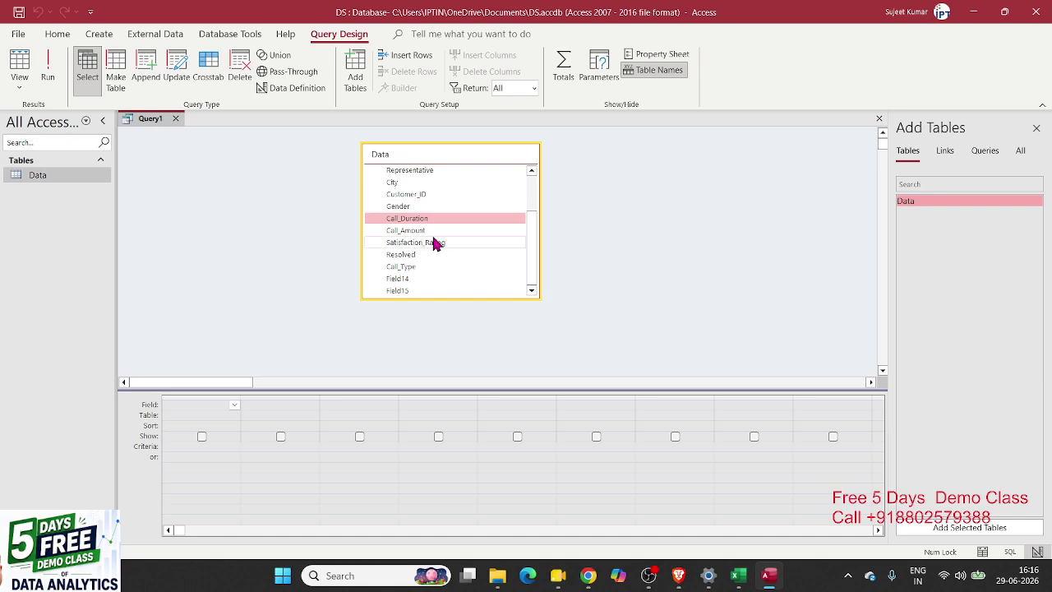
pyautogui.scroll(2, 531, 237)
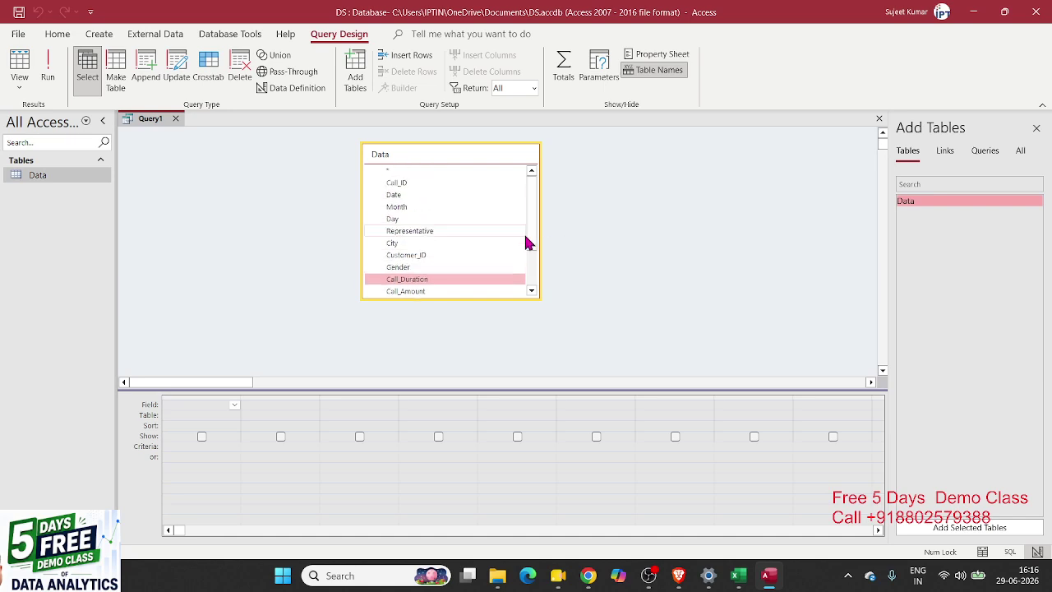
# - Add the Call_ID, Date, Customer_ID, Gender and Call_Duration fields from the Data table to the query grid
pyautogui.click(418, 184)
pyautogui.doubleClick(418, 187)
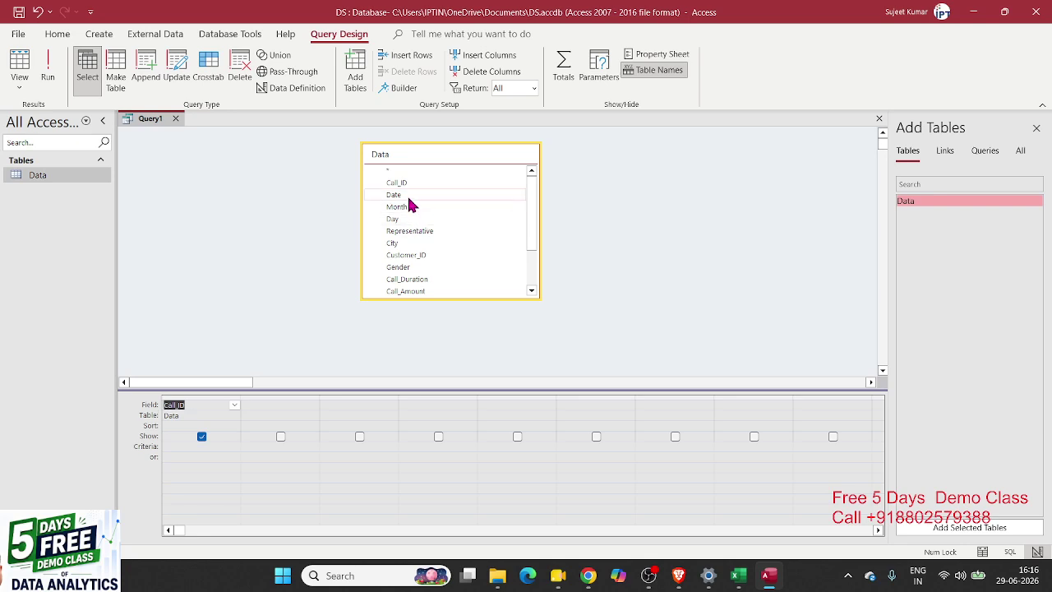
pyautogui.doubleClick(409, 197)
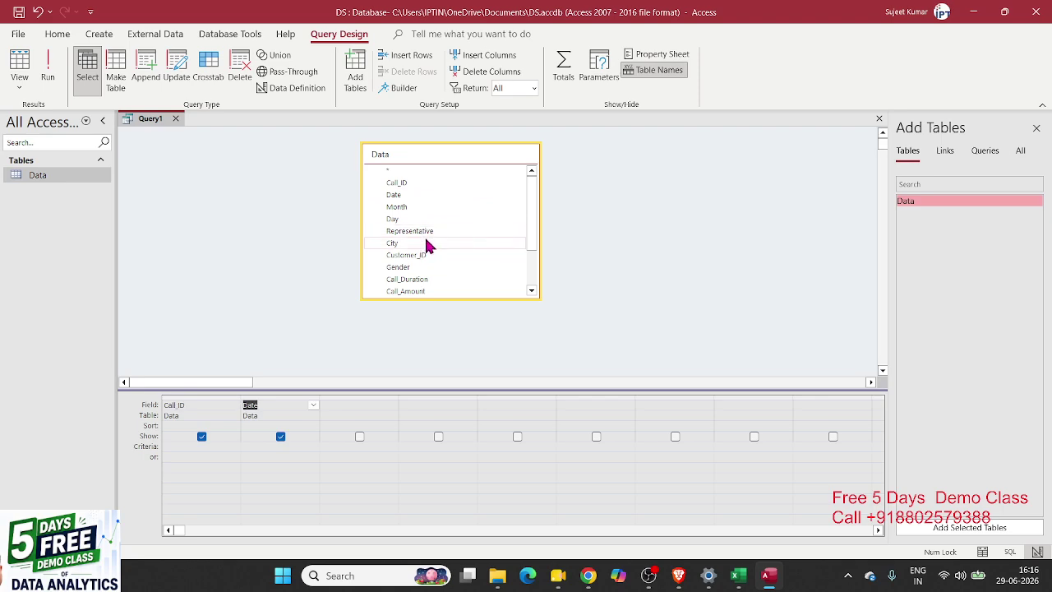
pyautogui.doubleClick(426, 257)
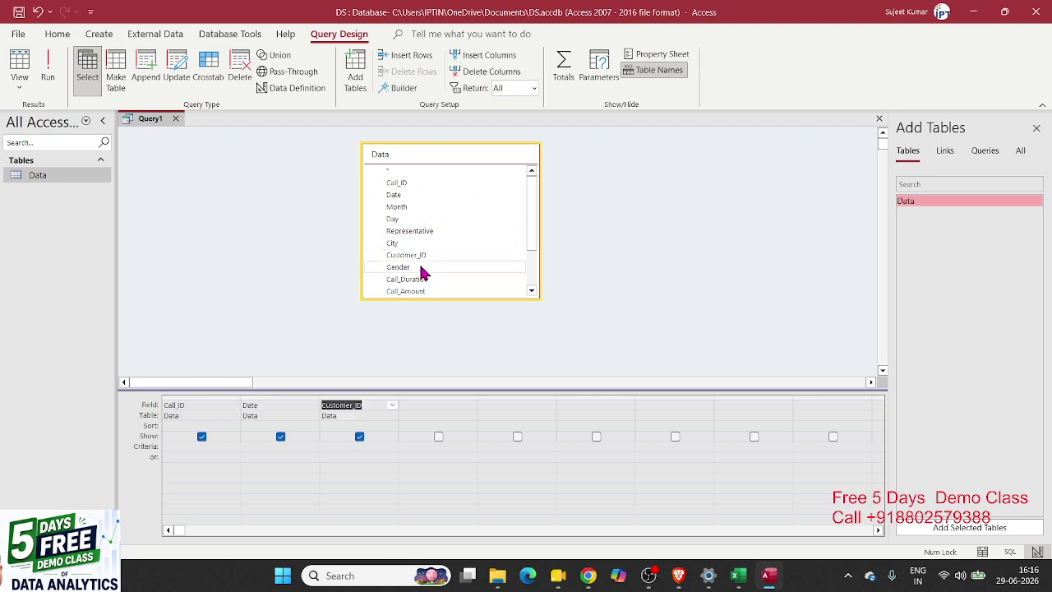
pyautogui.doubleClick(422, 268)
pyautogui.click(425, 284)
pyautogui.scroll(-1, 425, 263)
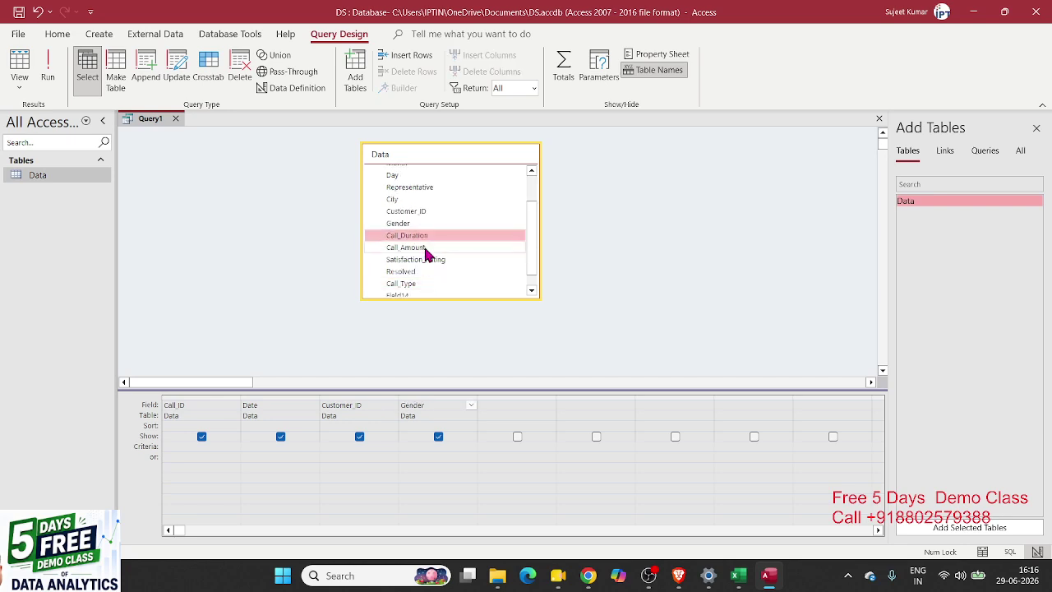
pyautogui.doubleClick(423, 238)
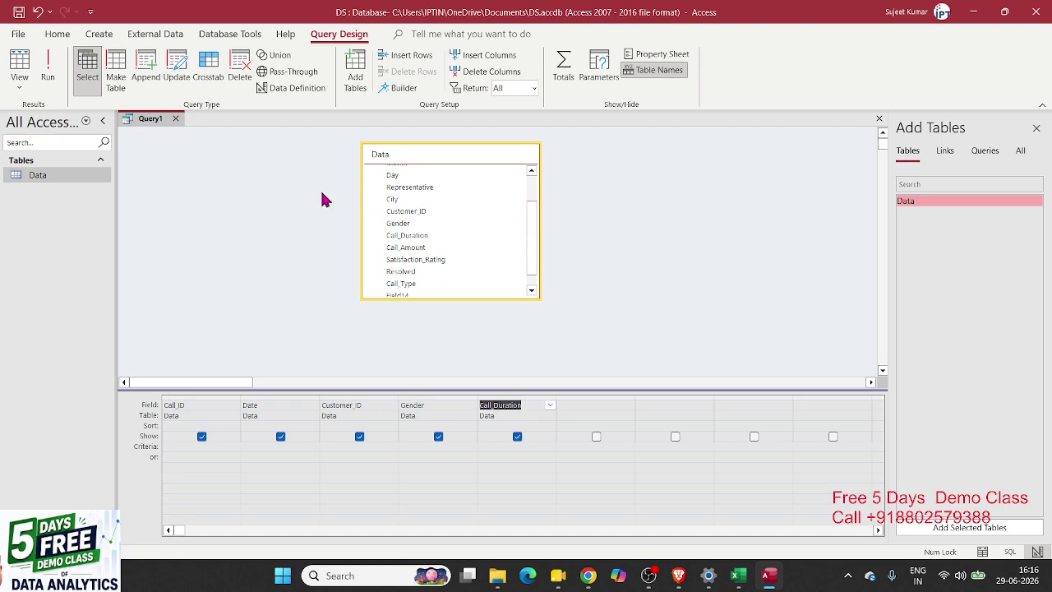
# - Close the new query and save its design under the name Data_C
pyautogui.click(175, 119)
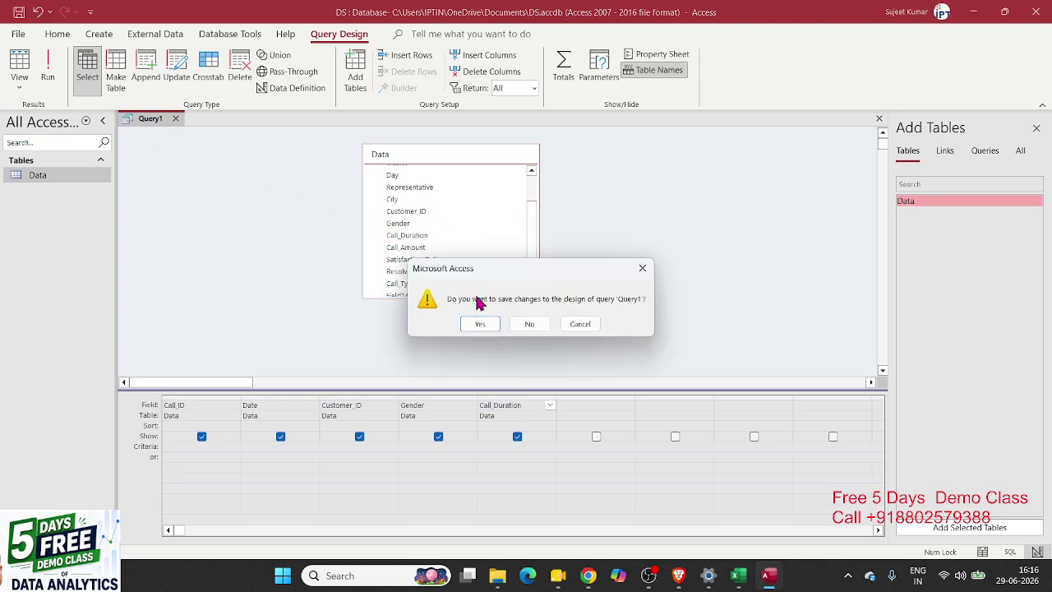
pyautogui.click(479, 326)
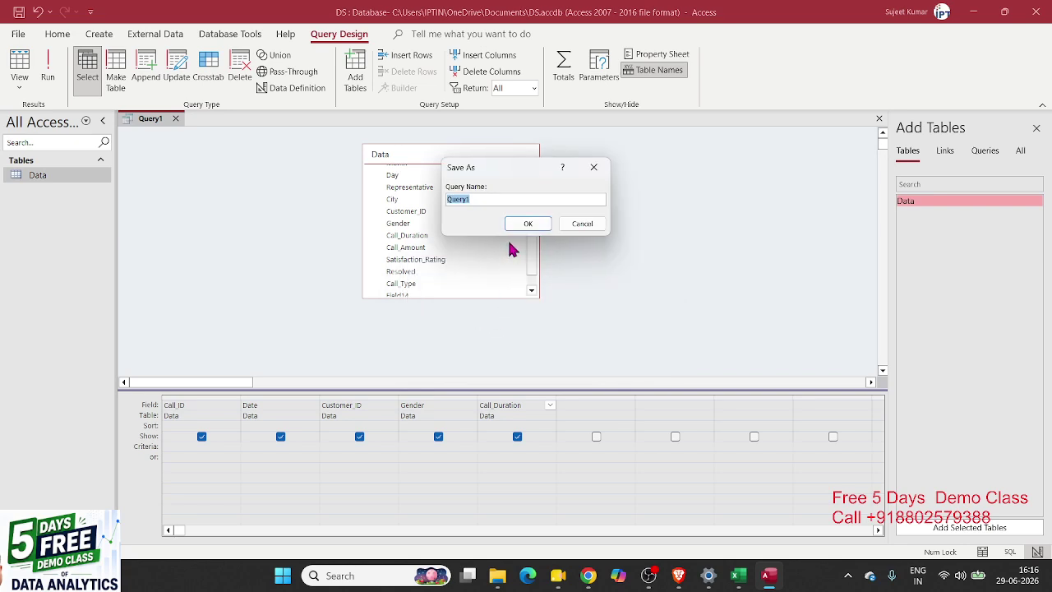
pyautogui.write('Data')
pyautogui.click(528, 223)
pyautogui.click(528, 342)
pyautogui.write('_C')
pyautogui.click(527, 224)
# - Open the saved Data_C query and widen its Customer_ID column to fit the contents
pyautogui.click(52, 214)
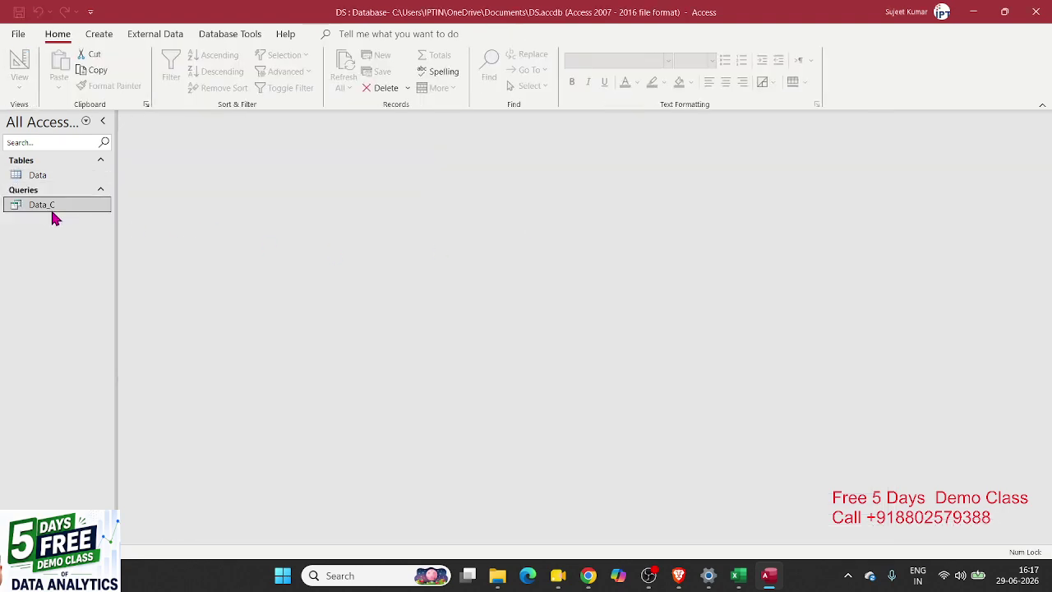
pyautogui.doubleClick(52, 214)
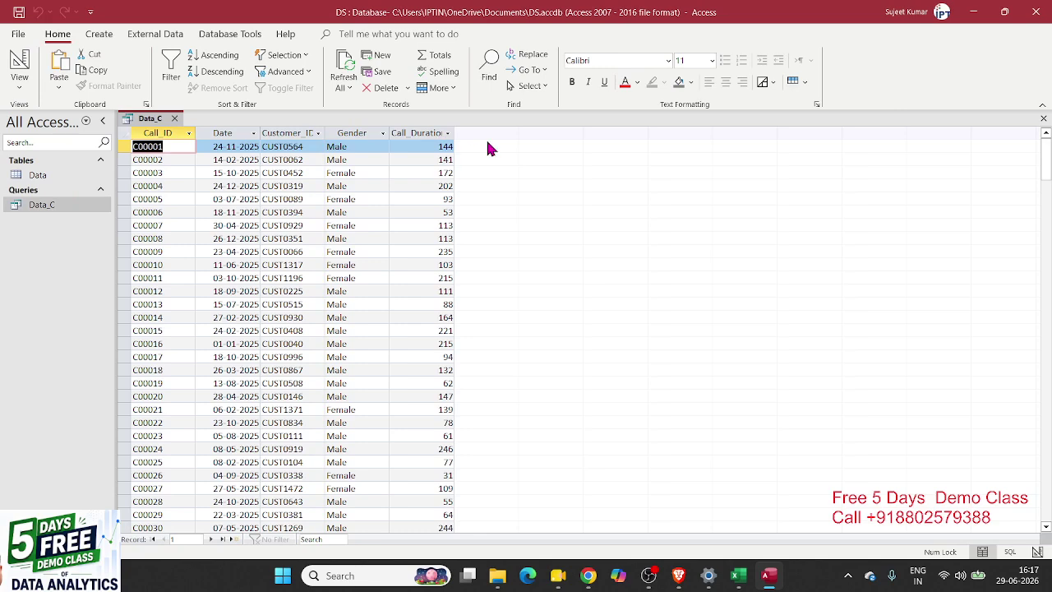
pyautogui.moveTo(454, 132)
pyautogui.mouseDown()
pyautogui.moveTo(467, 132)
pyautogui.moveTo(454, 133)
pyautogui.mouseUp()
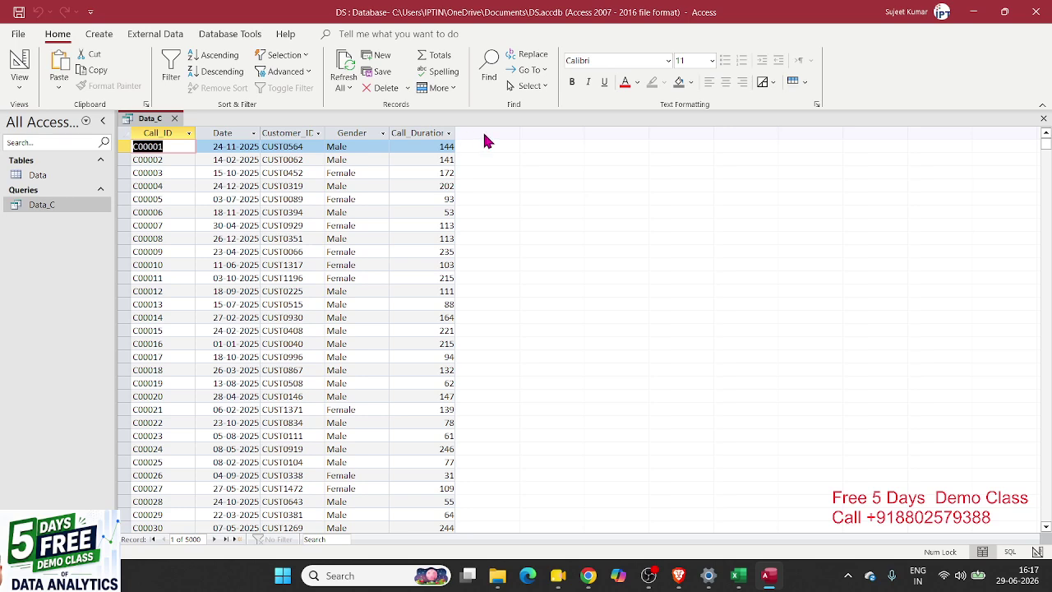
pyautogui.click(434, 200)
pyautogui.click(432, 223)
pyautogui.click(437, 239)
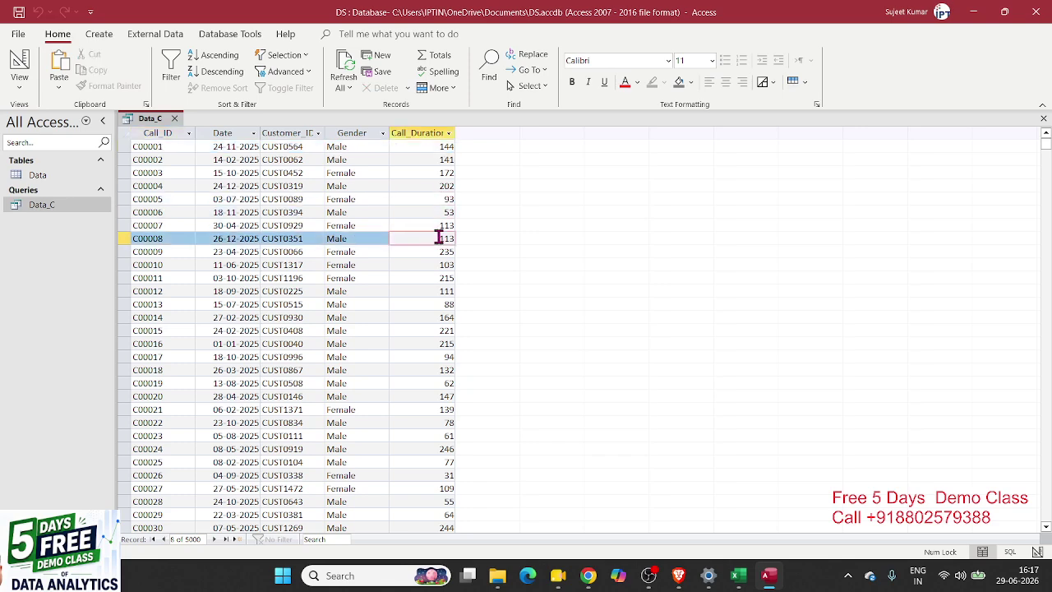
pyautogui.click(420, 302)
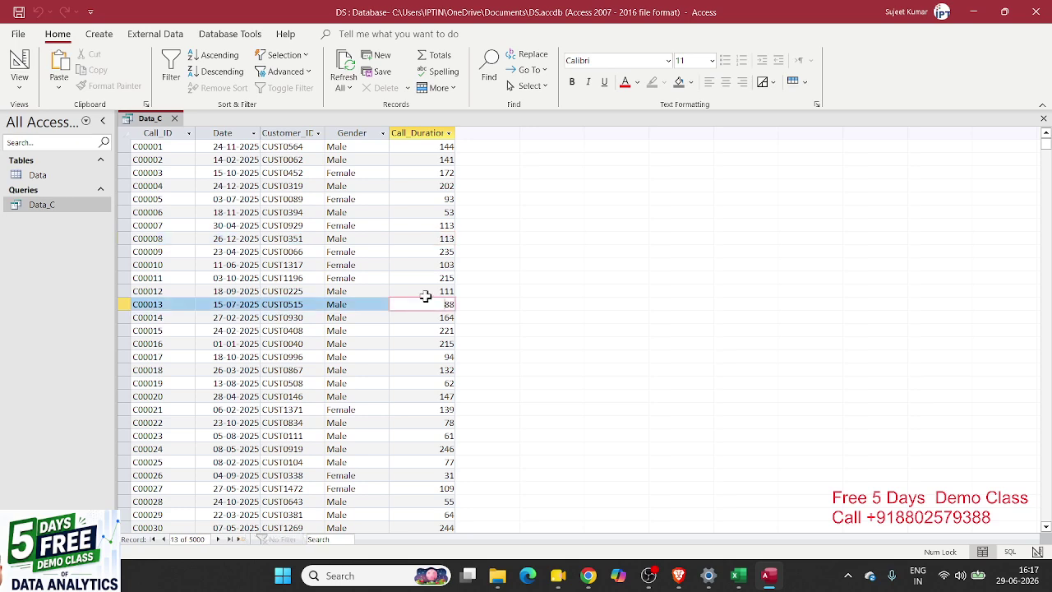
pyautogui.click(362, 186)
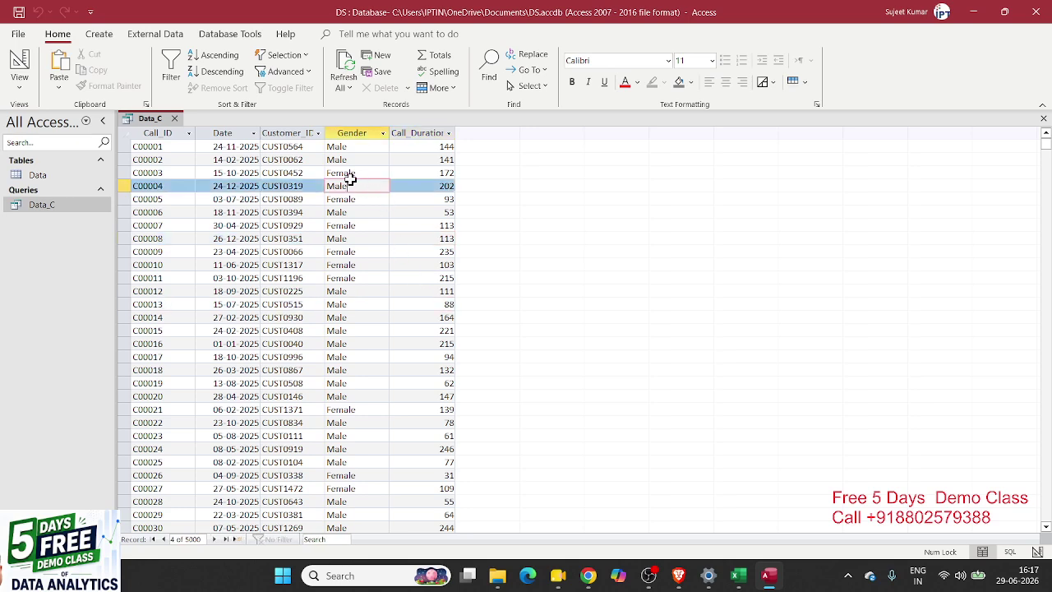
pyautogui.doubleClick(325, 135)
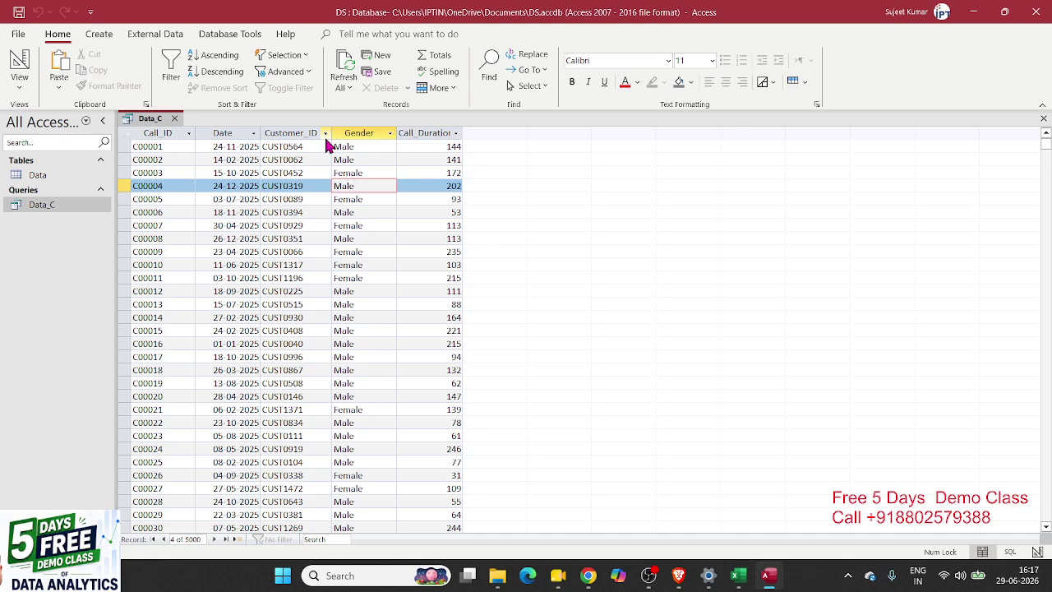
# - Open the Data table and examine its Call_Duration, Call_Amount, Representative and Call_Type columns
pyautogui.doubleClick(89, 175)
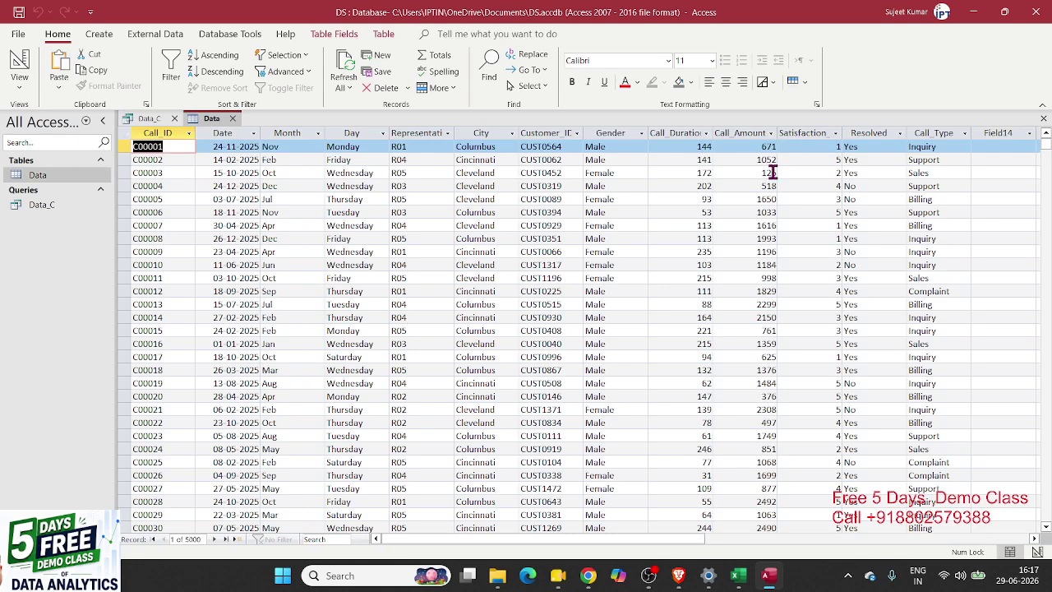
pyautogui.click(771, 173)
pyautogui.click(764, 148)
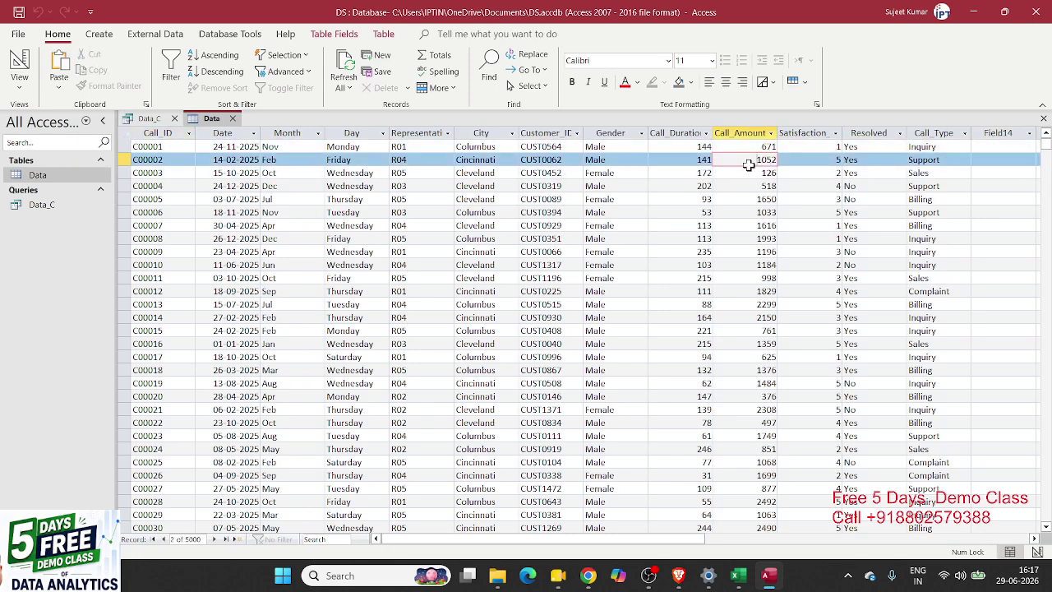
pyautogui.click(699, 146)
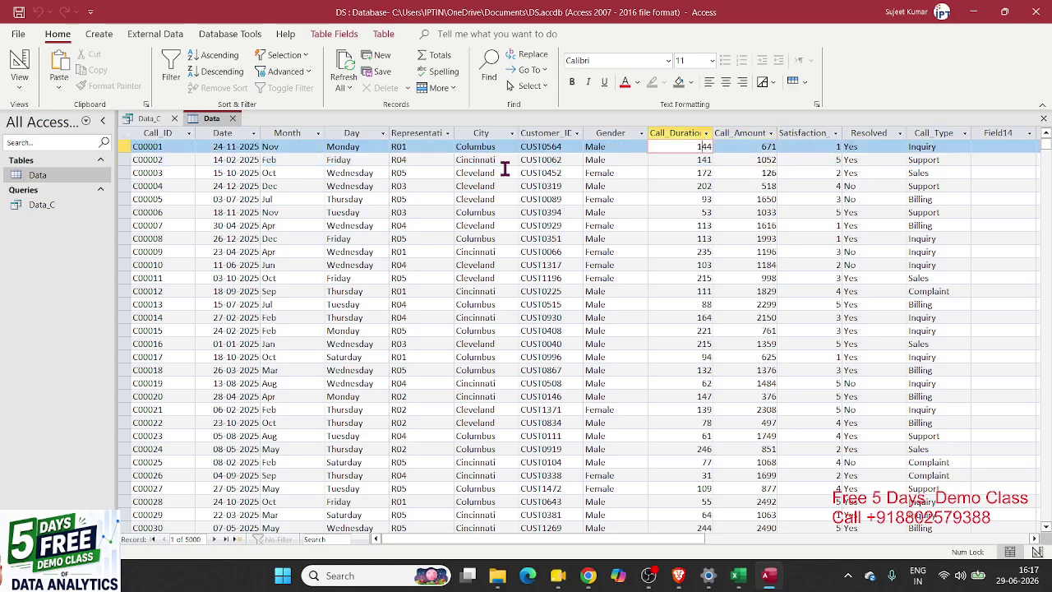
pyautogui.click(927, 148)
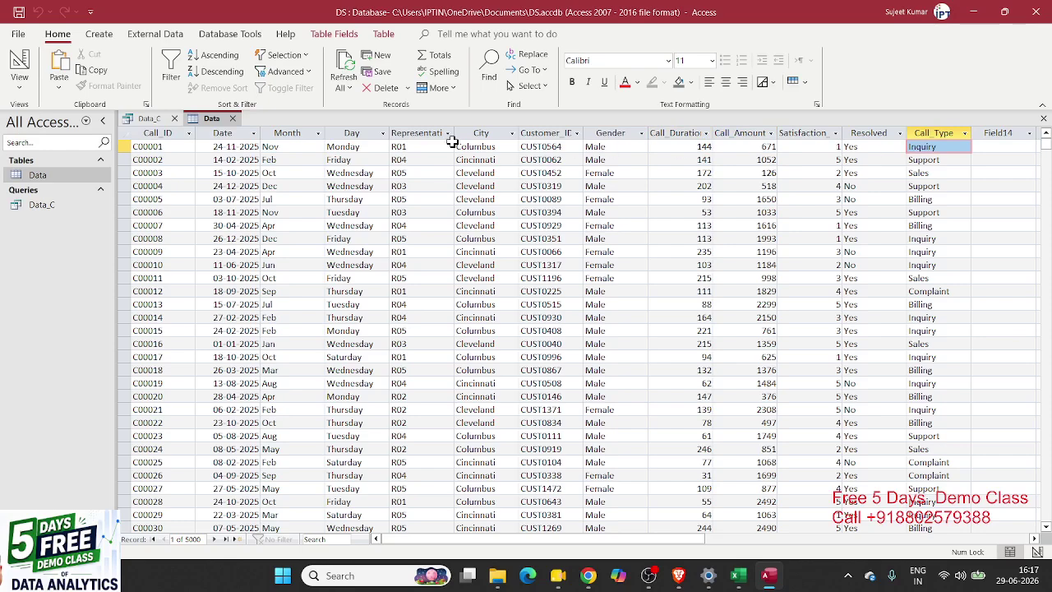
pyautogui.click(417, 147)
pyautogui.click(702, 147)
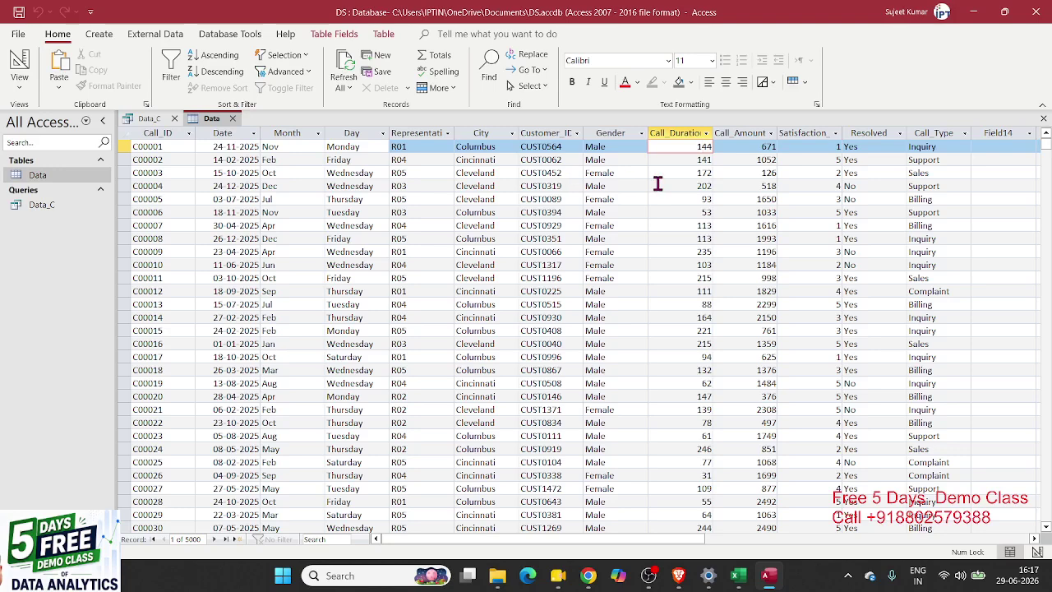
pyautogui.doubleClick(750, 145)
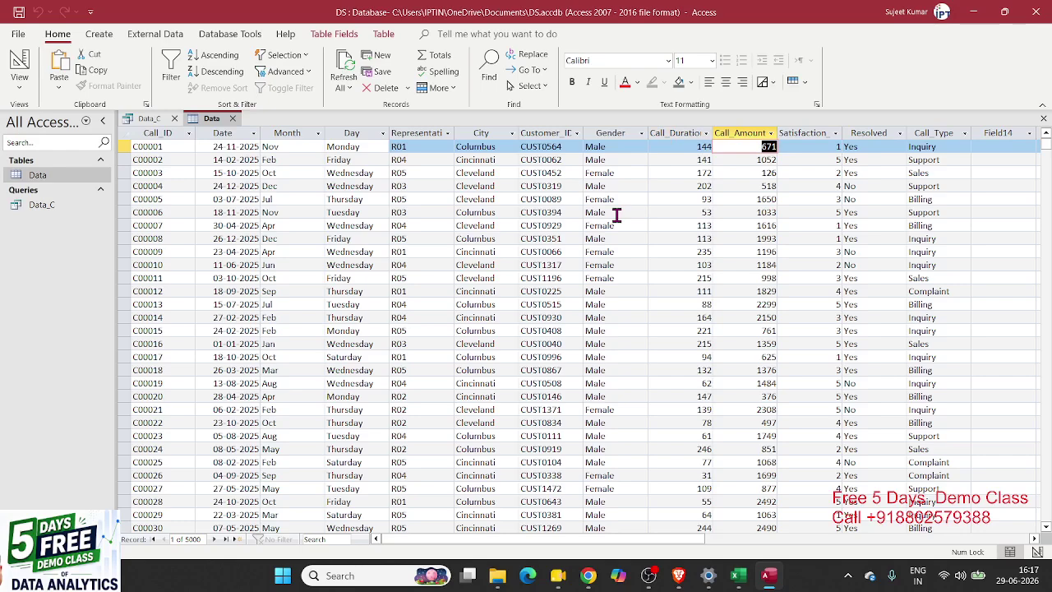
pyautogui.click(915, 149)
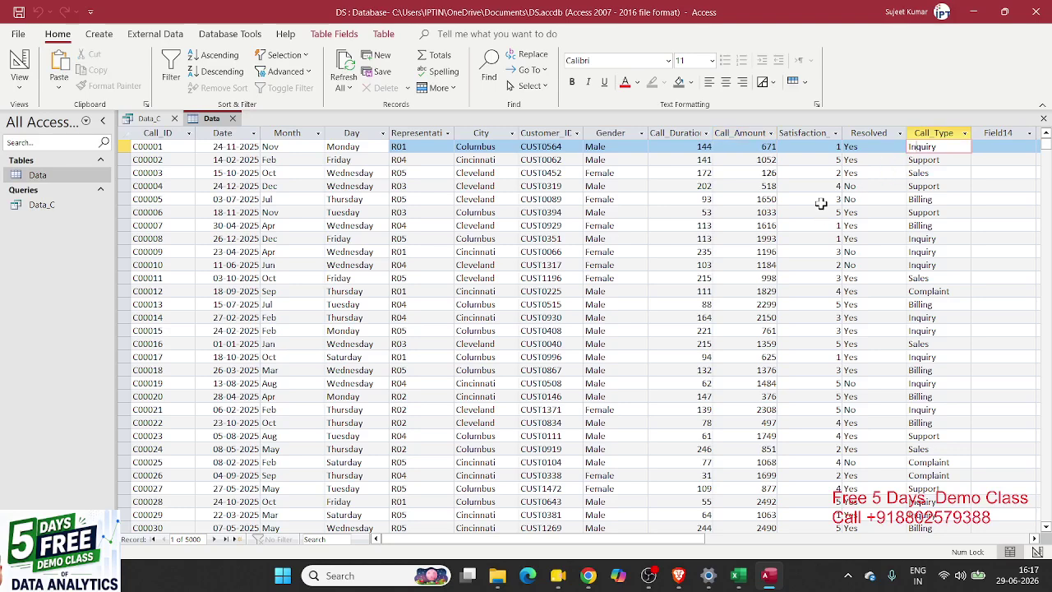
pyautogui.click(760, 198)
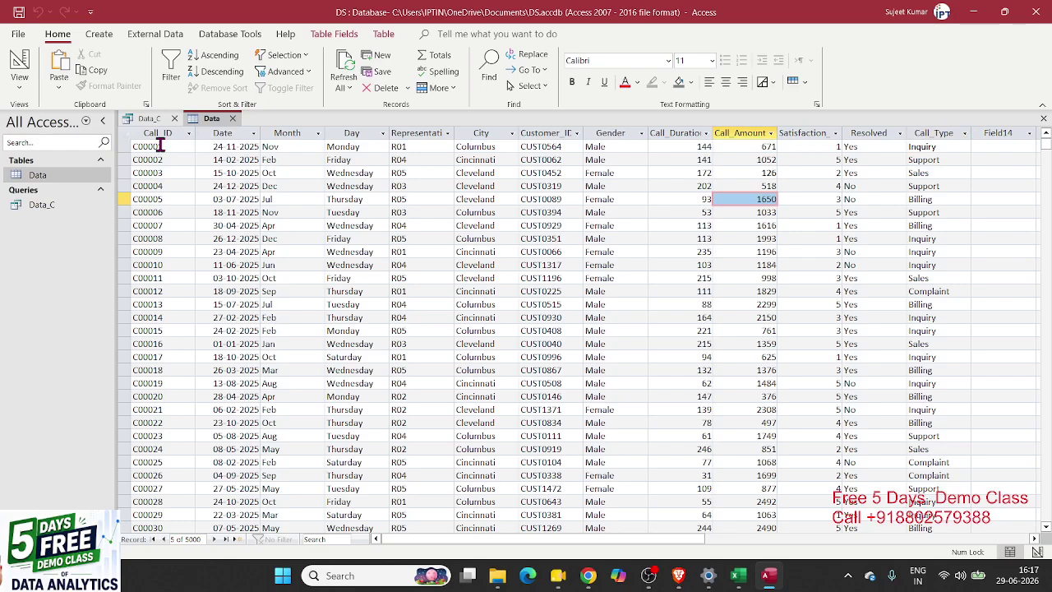
# - Compare the columns of the Data_C query with the Data table's columns from Call_Duration to Resolved and Field14
pyautogui.click(151, 120)
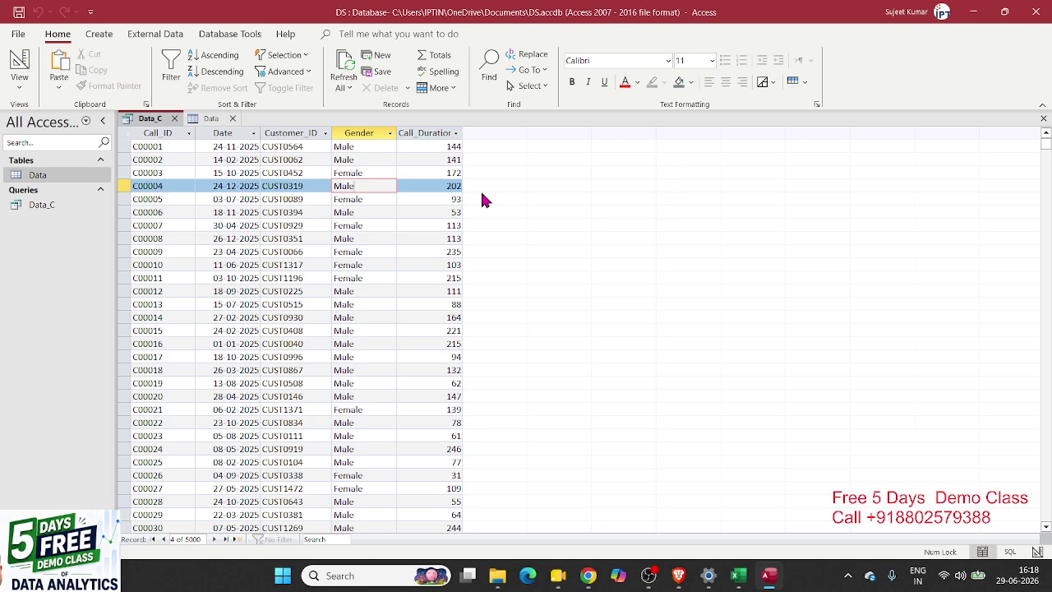
pyautogui.click(425, 146)
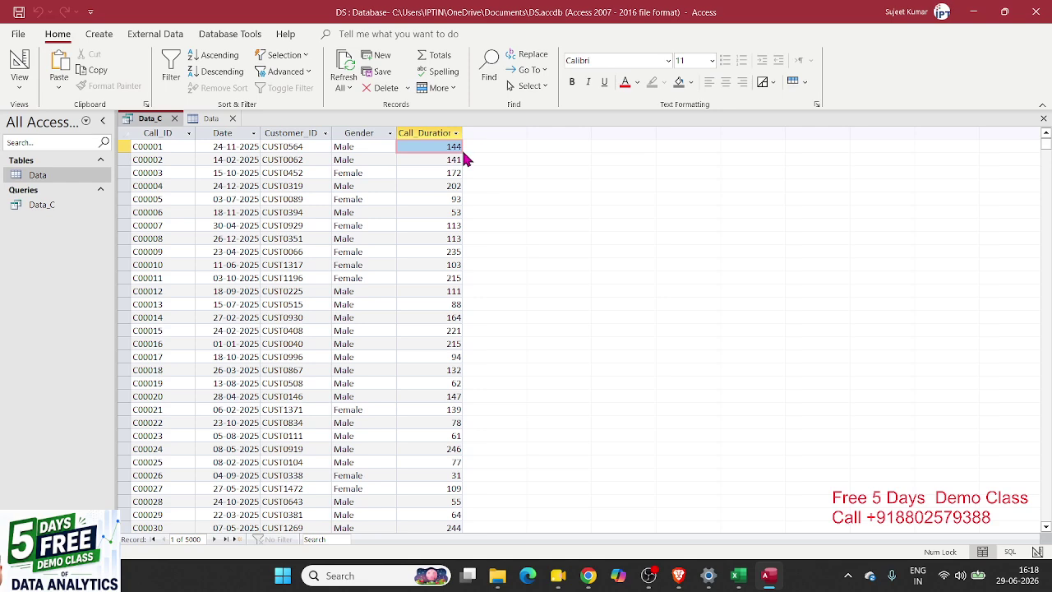
pyautogui.click(211, 119)
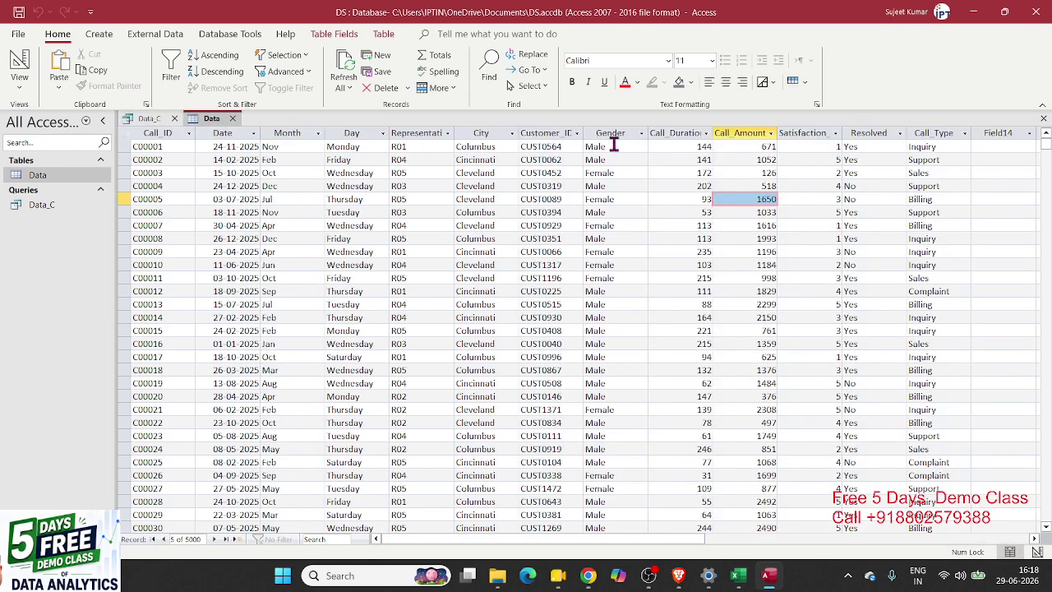
pyautogui.moveTo(669, 133); pyautogui.dragTo(850, 137)
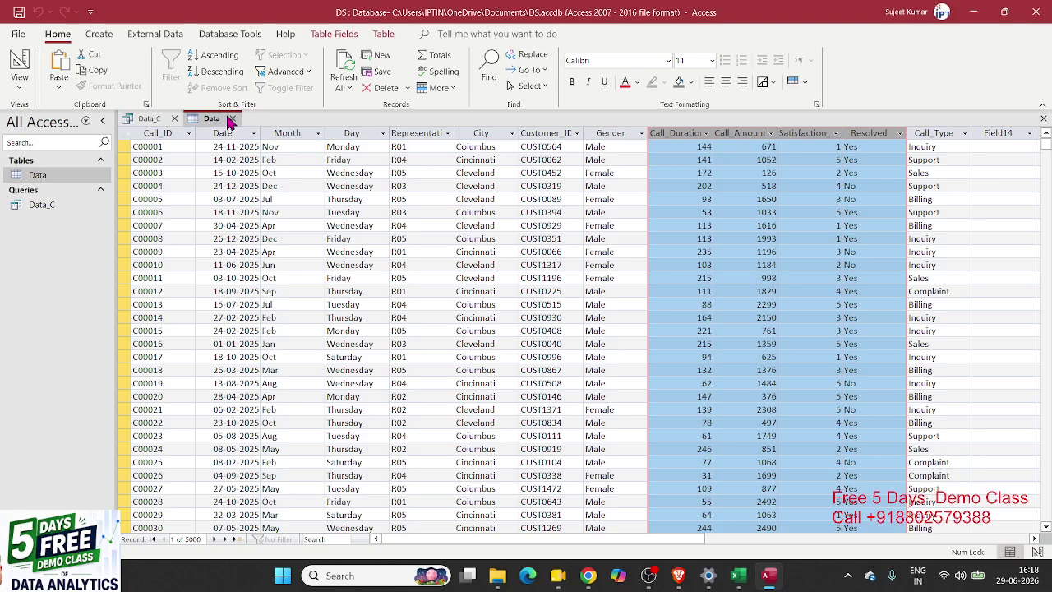
pyautogui.click(979, 135)
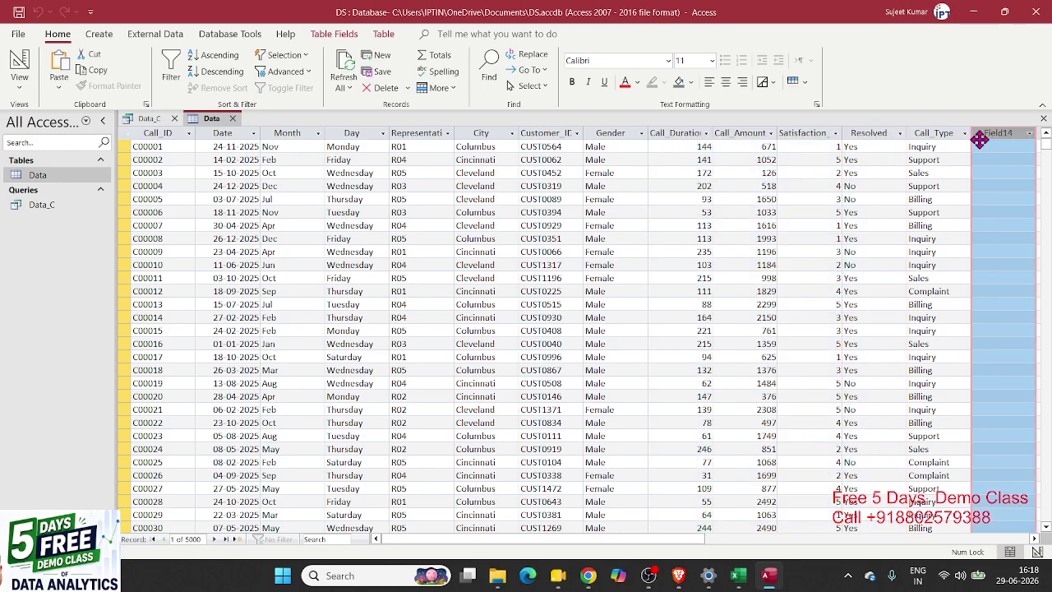
pyautogui.rightClick(980, 142)
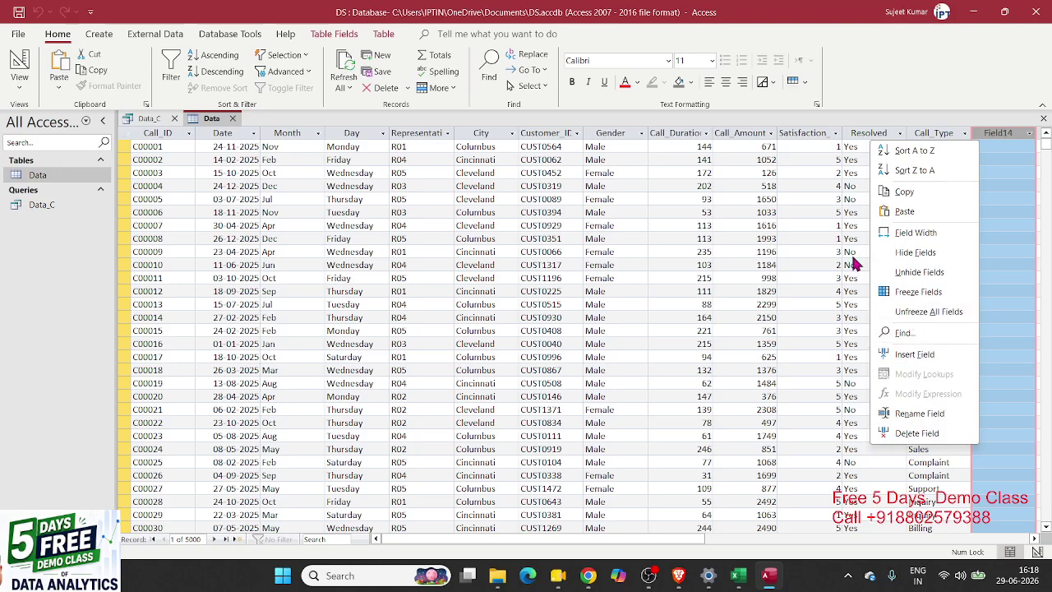
pyautogui.click(584, 277)
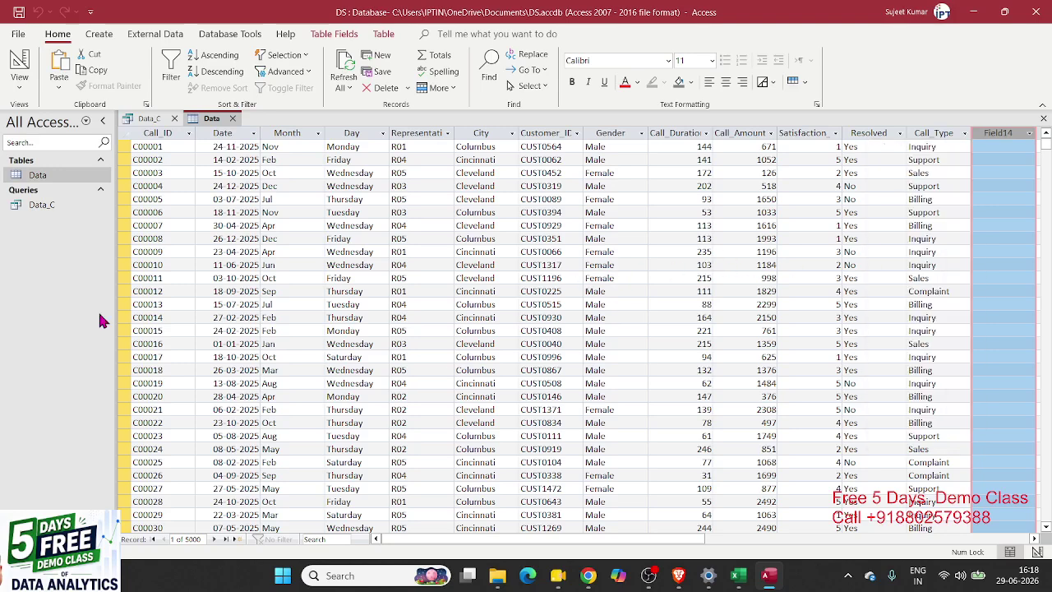
# - Open the Data_C query's design and start building an expression for the empty field after Call_Duration
pyautogui.doubleClick(38, 210)
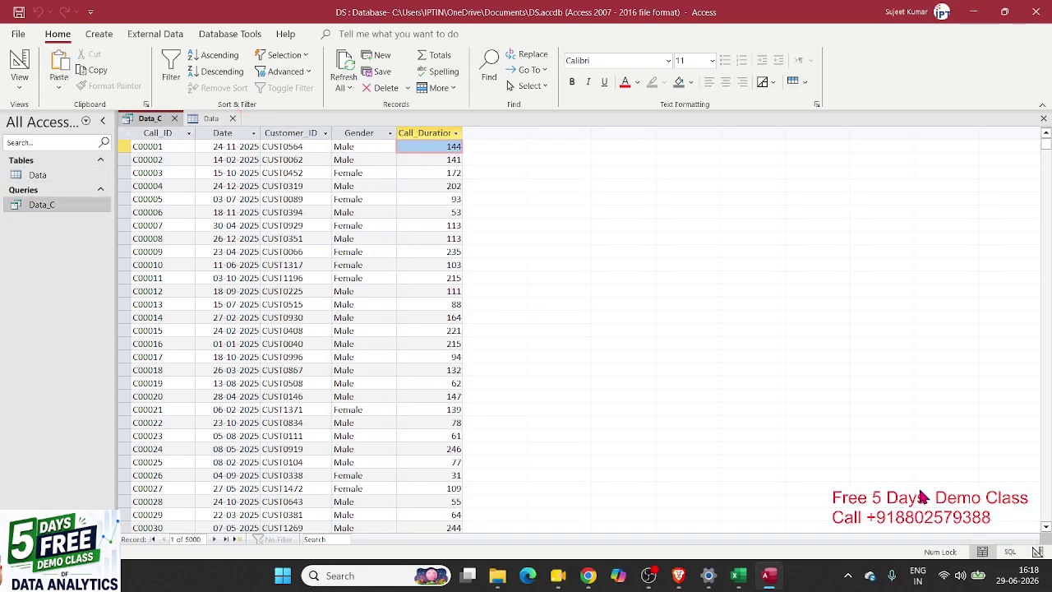
pyautogui.click(1038, 552)
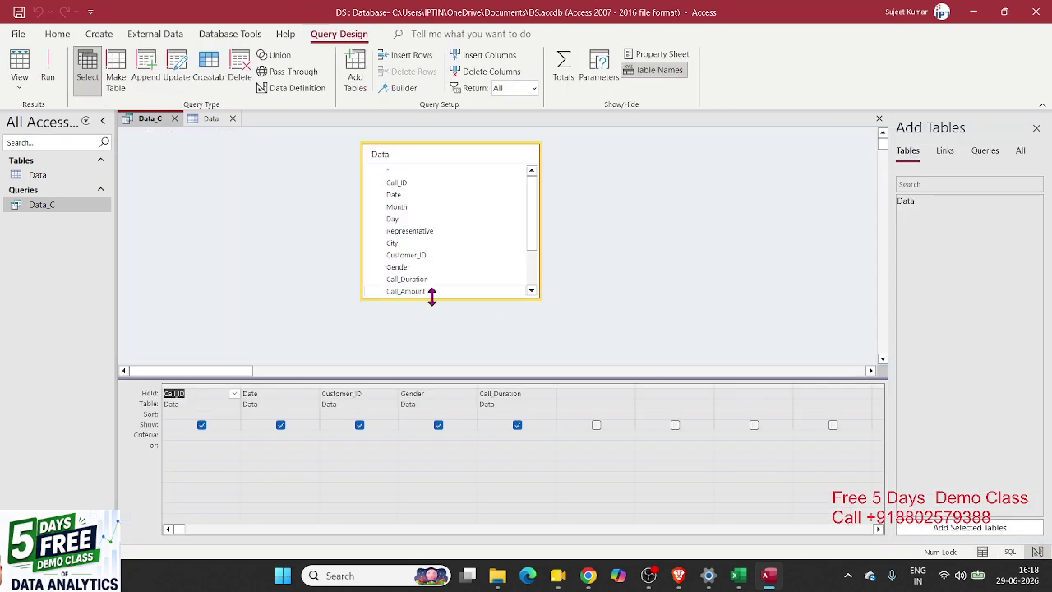
pyautogui.click(564, 393)
pyautogui.rightClick(564, 395)
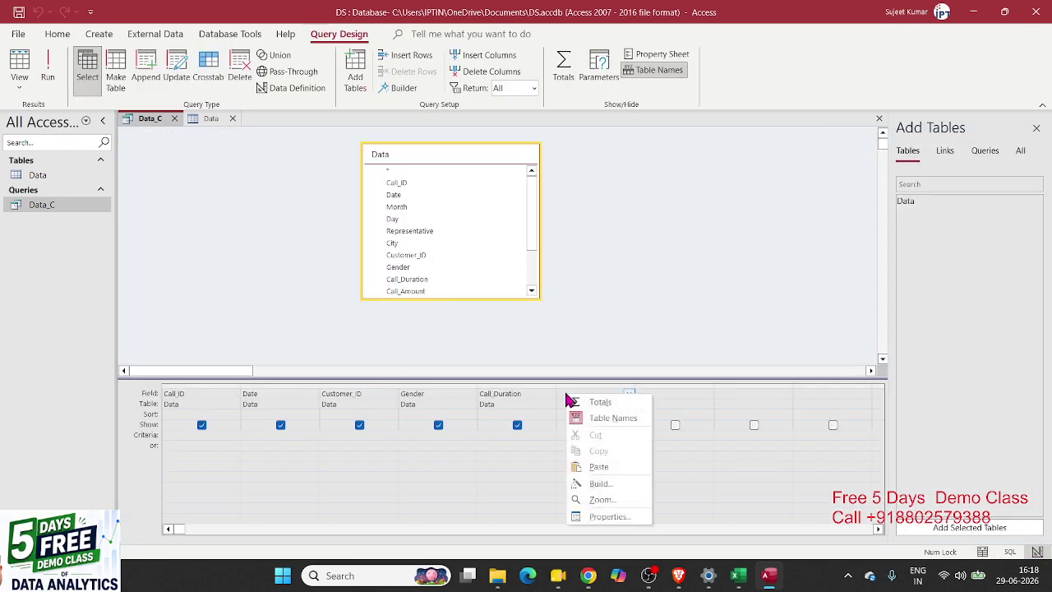
pyautogui.click(627, 485)
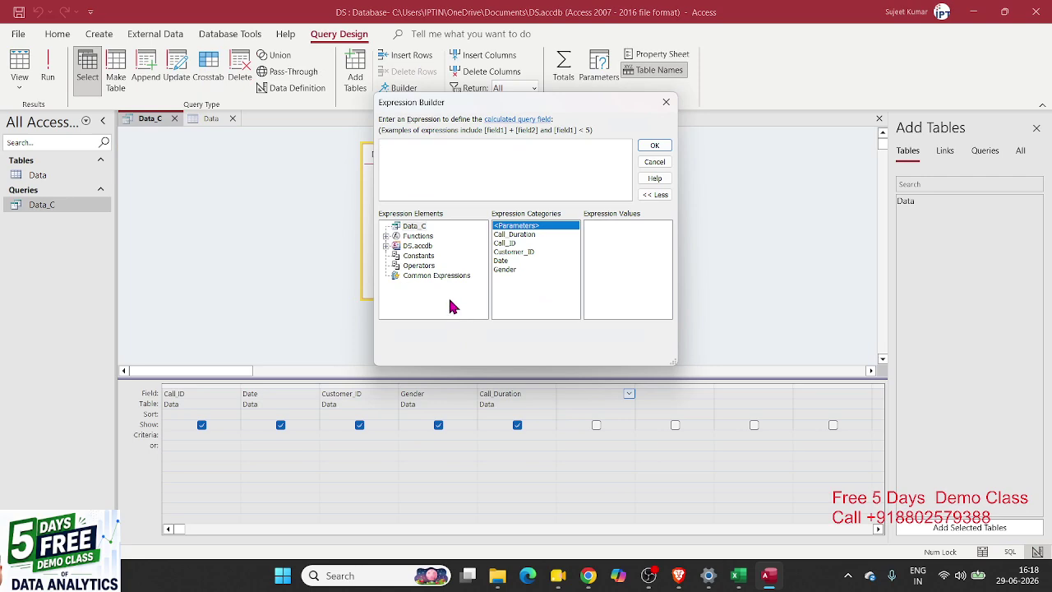
# - Insert the built-in IIf function into the expression
pyautogui.click(386, 236)
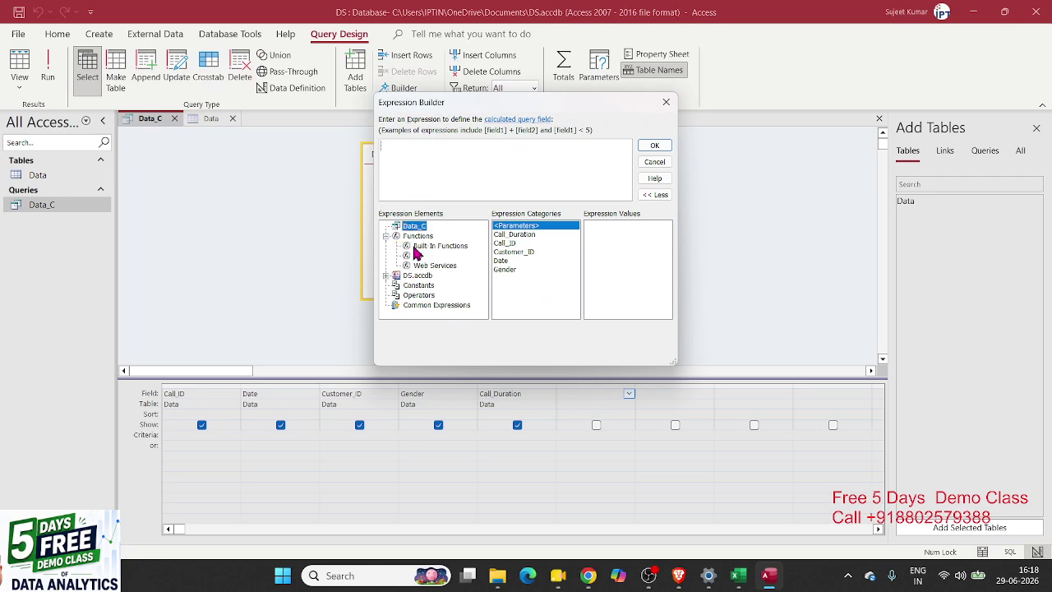
pyautogui.click(417, 247)
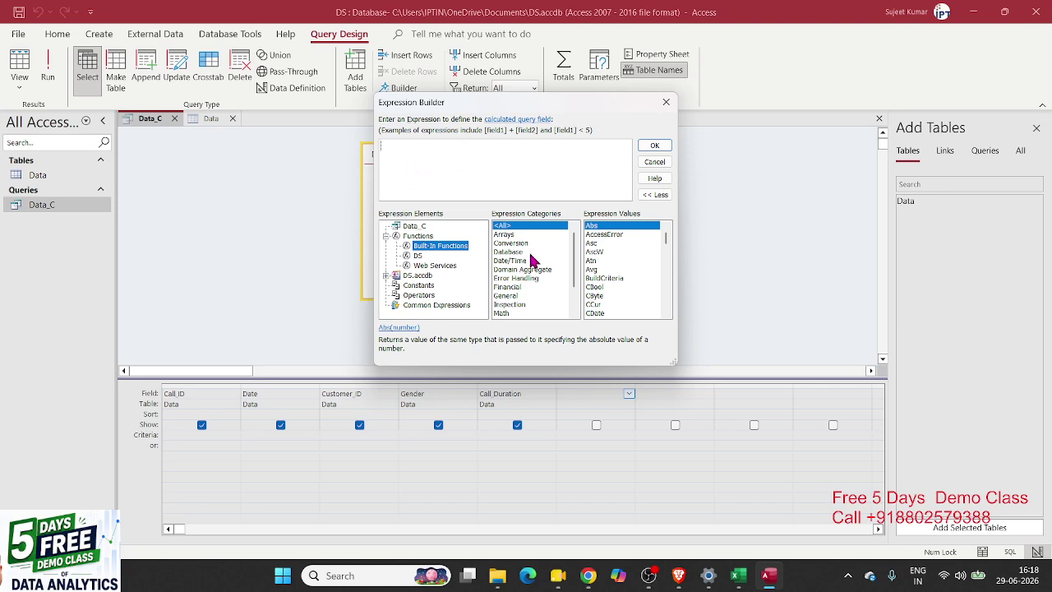
pyautogui.click(619, 228)
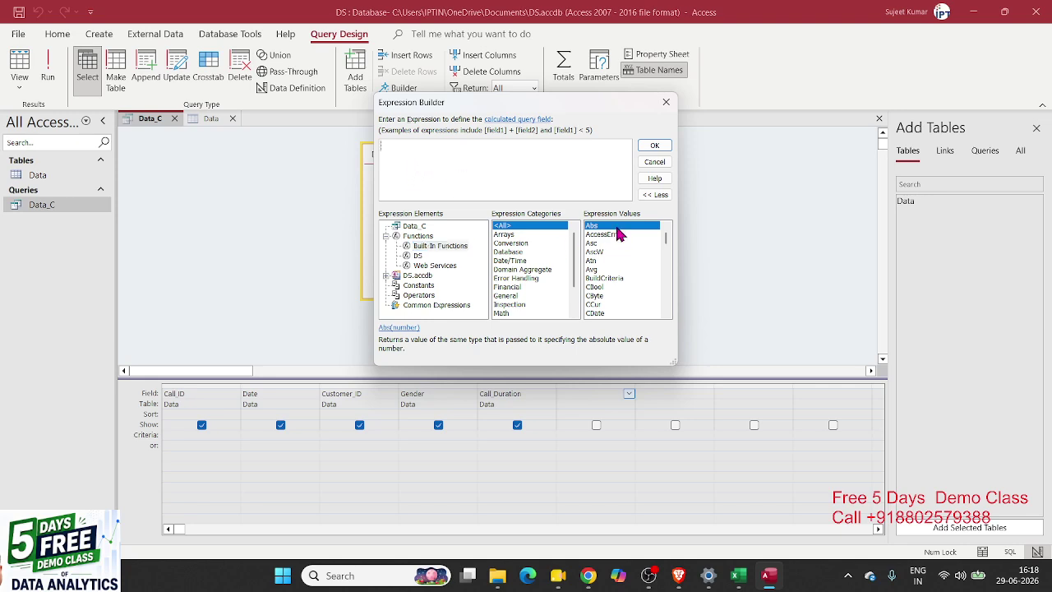
pyautogui.press('i')
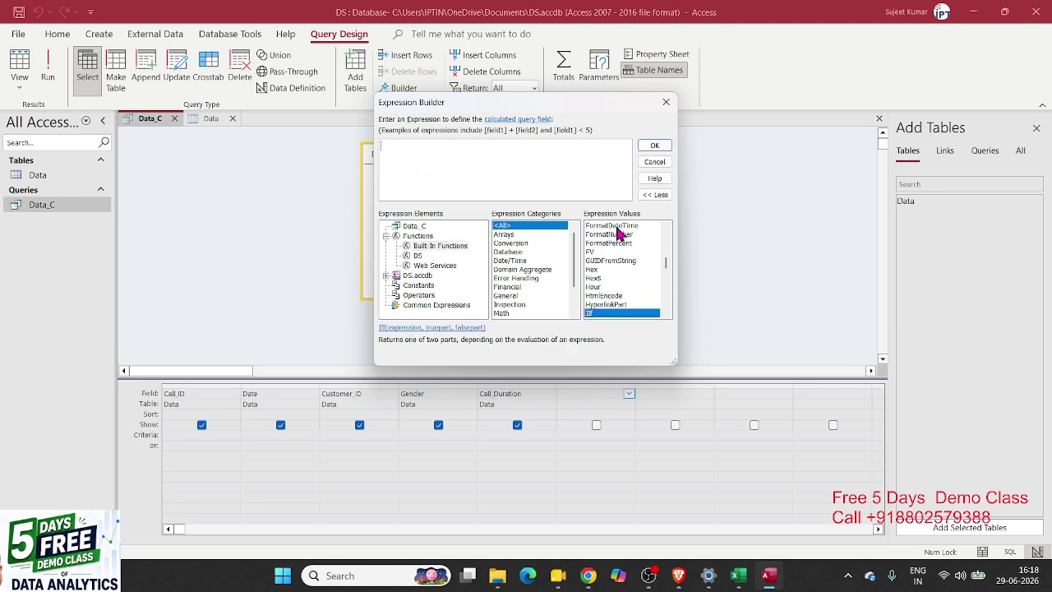
pyautogui.doubleClick(616, 315)
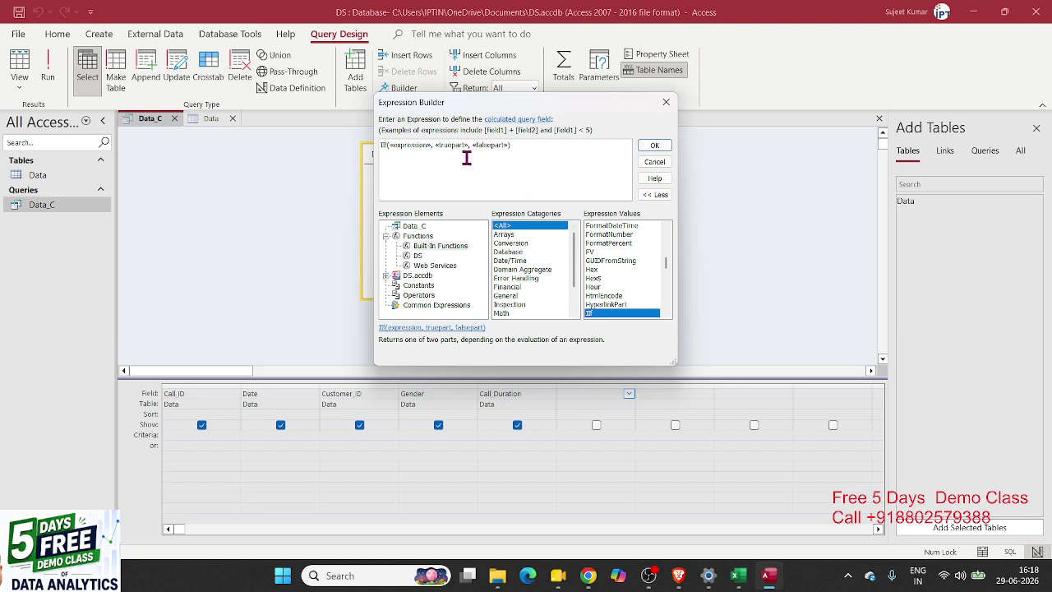
# - Replace the IIf condition placeholder with the Data table's Call_Duration field compared as >100
pyautogui.click(417, 145)
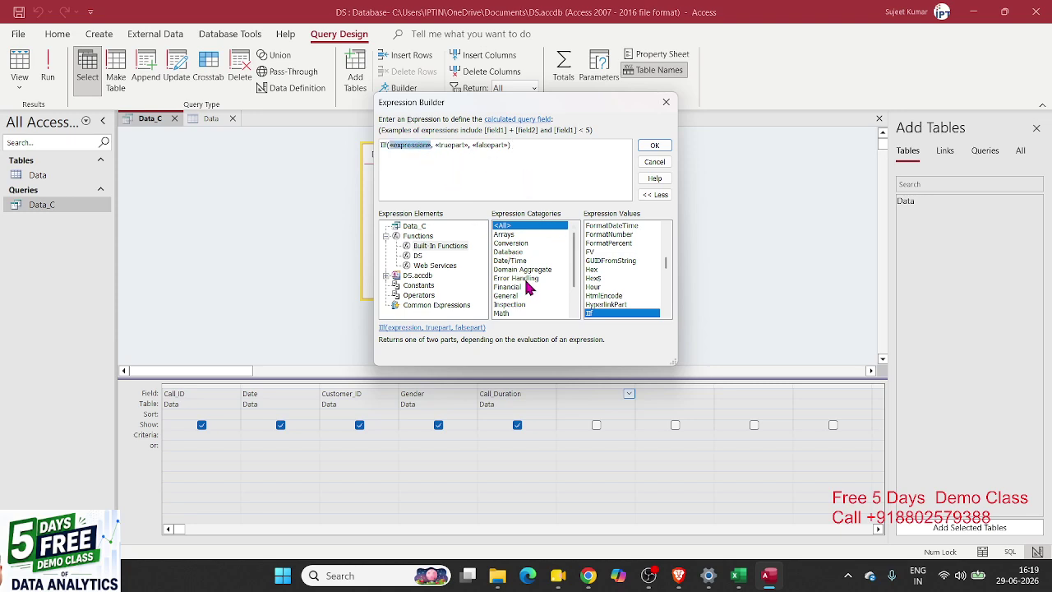
pyautogui.press('Delete')
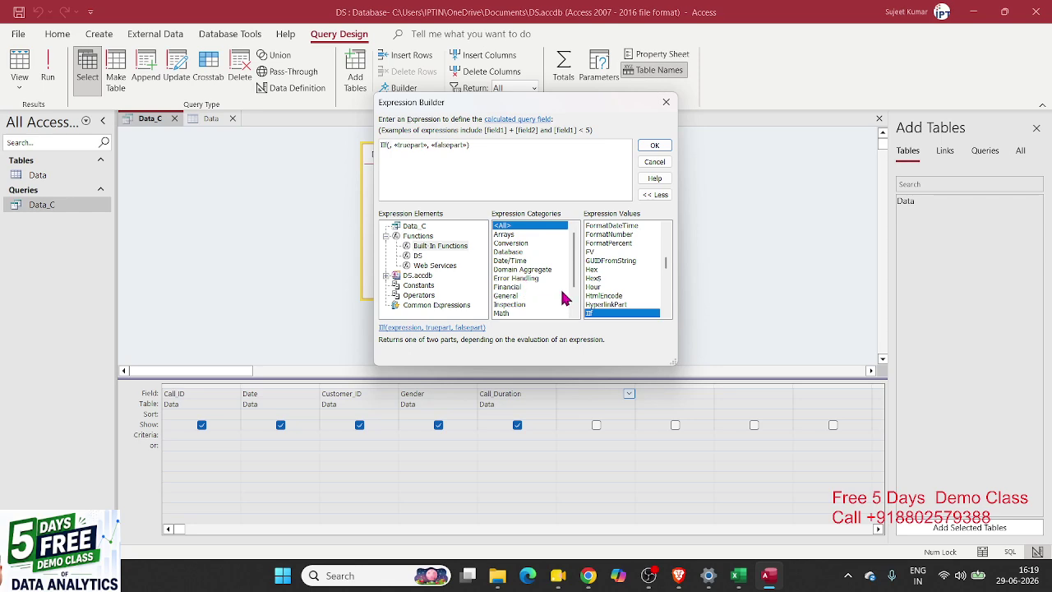
pyautogui.doubleClick(416, 276)
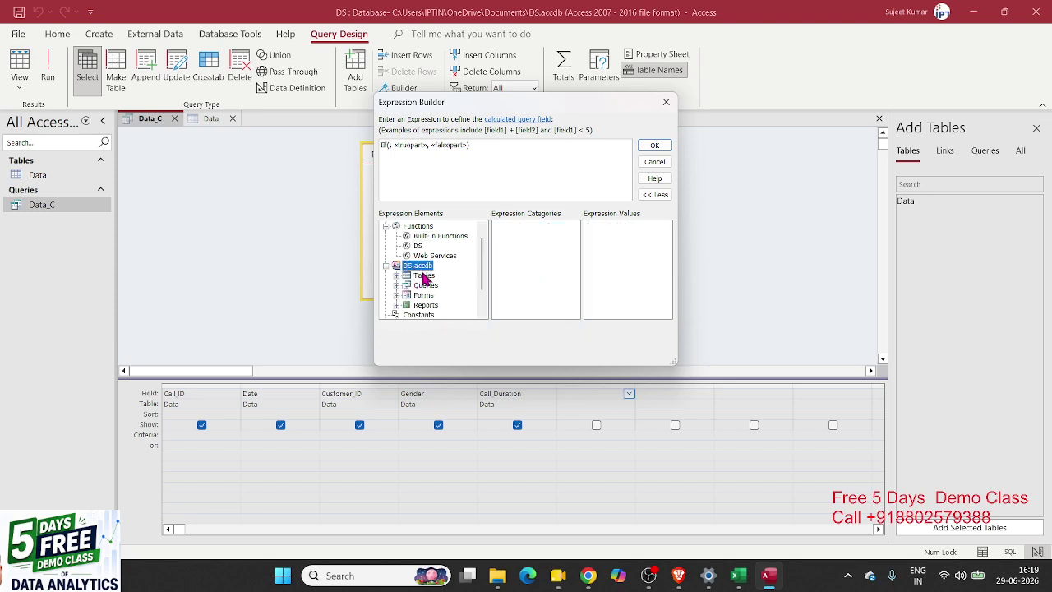
pyautogui.doubleClick(424, 276)
pyautogui.click(426, 285)
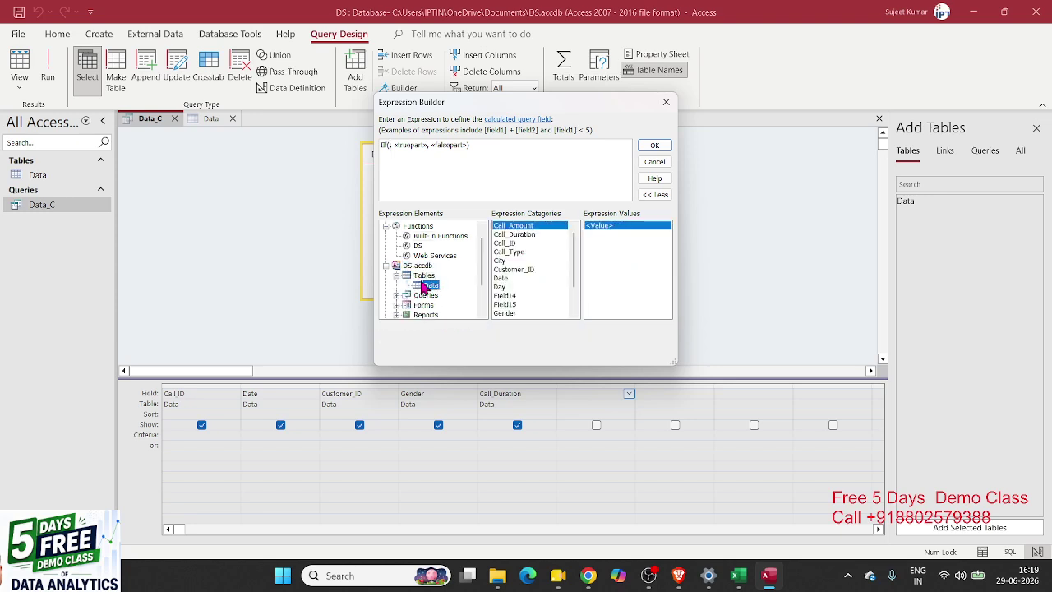
pyautogui.click(509, 287)
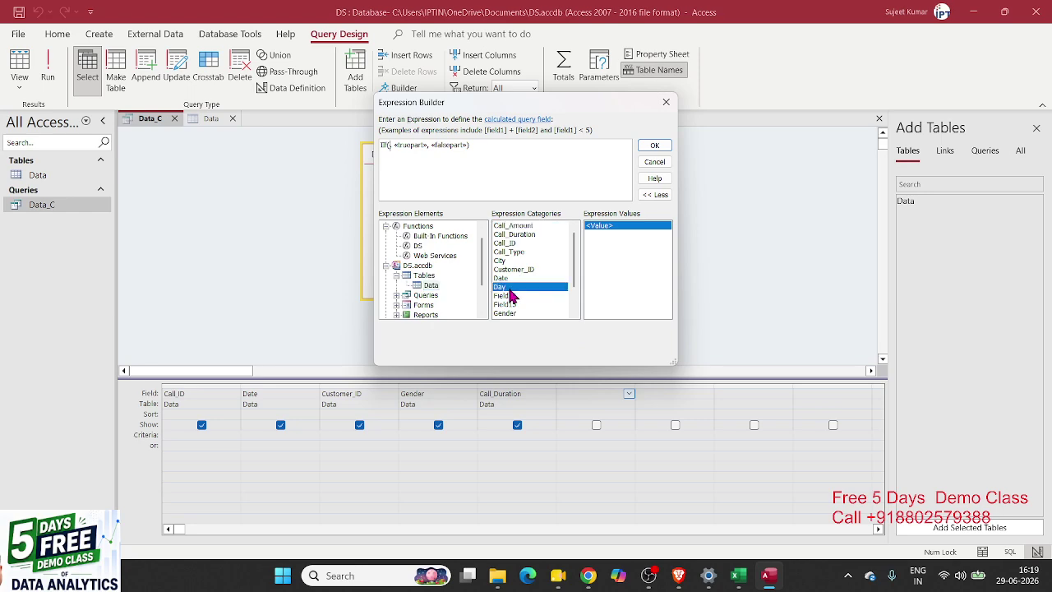
pyautogui.click(515, 236)
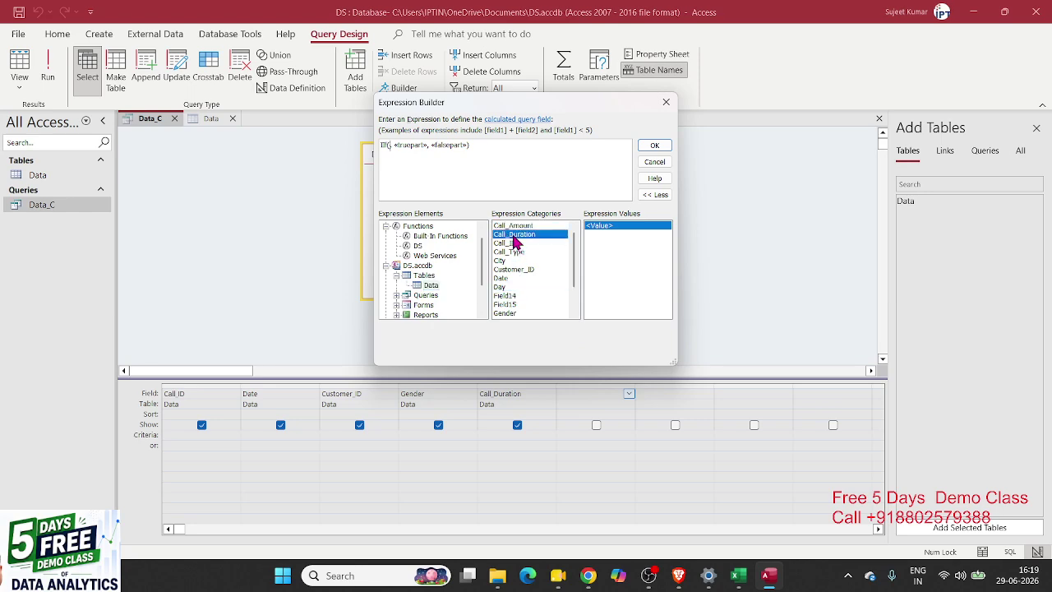
pyautogui.doubleClick(515, 240)
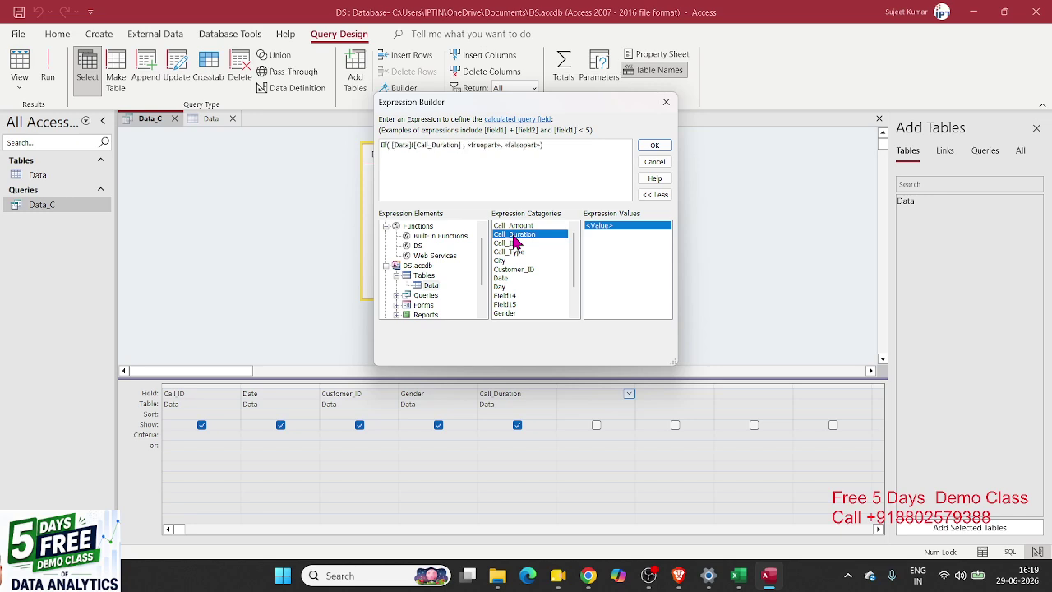
pyautogui.write('>100')
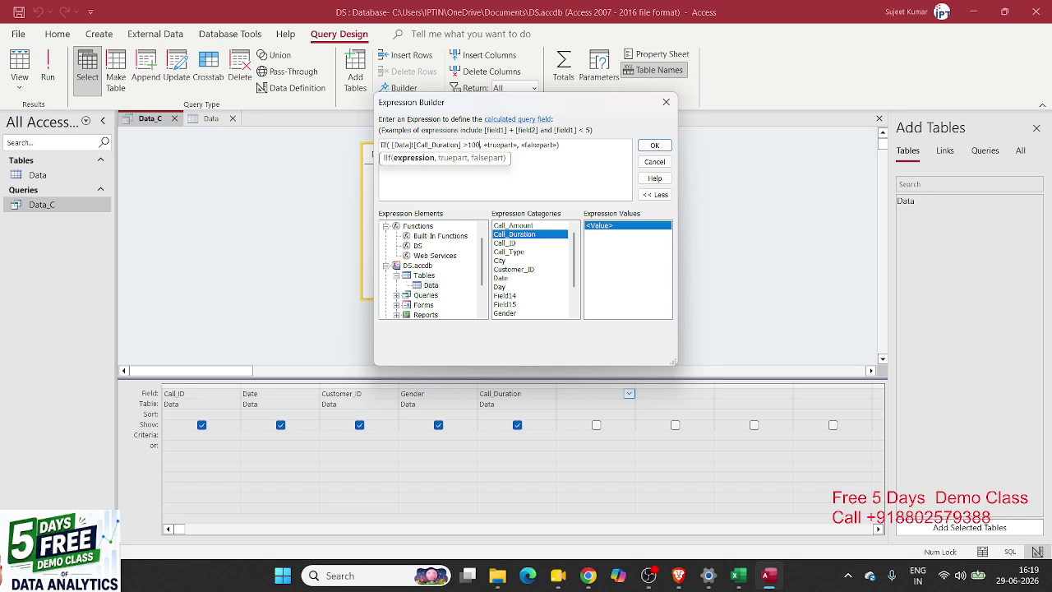
# - Set the IIf true part to "Good" and the false part to "BAD", and accept the expression
pyautogui.click(538, 197)
pyautogui.click(501, 146)
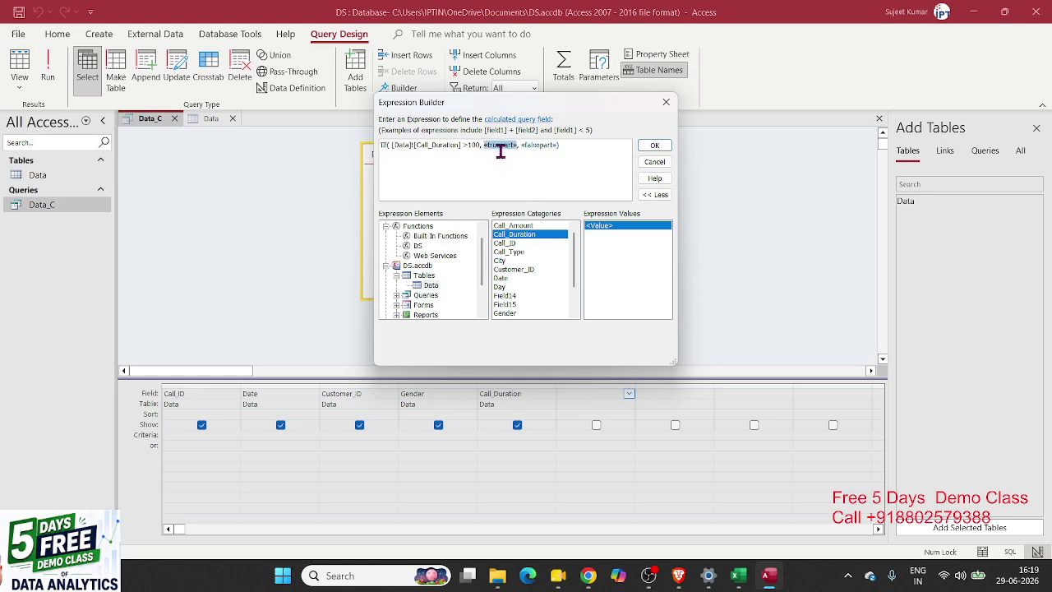
pyautogui.write('"')
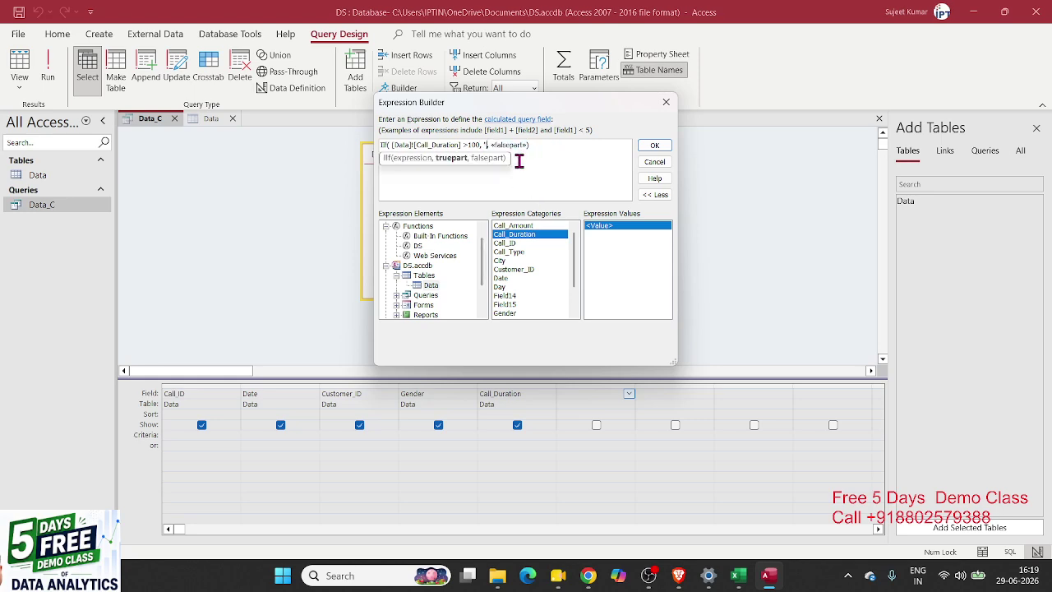
pyautogui.write('Good",')
pyautogui.click(532, 147)
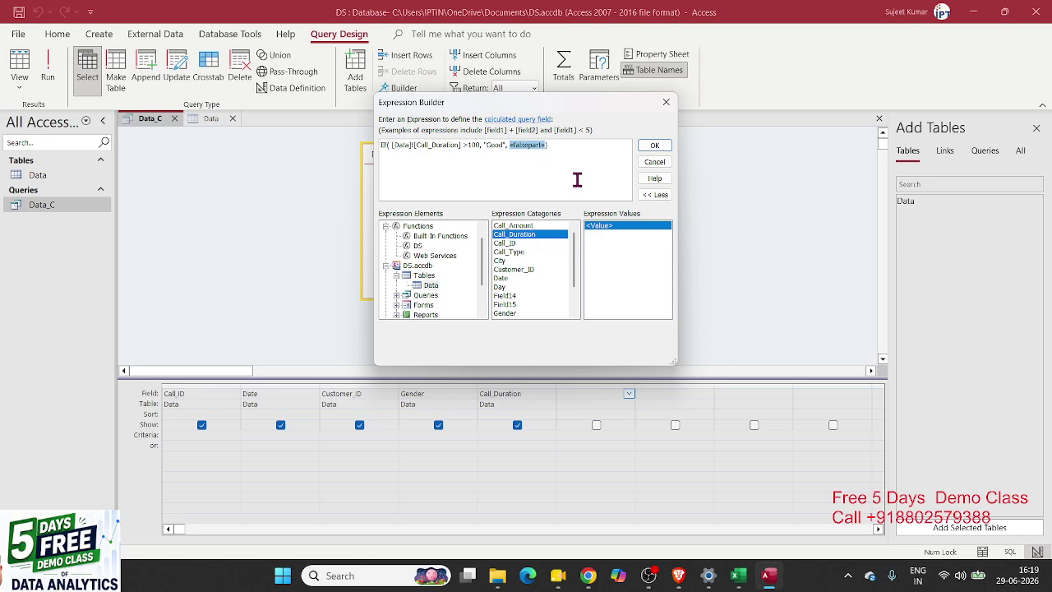
pyautogui.write('"BAD"')
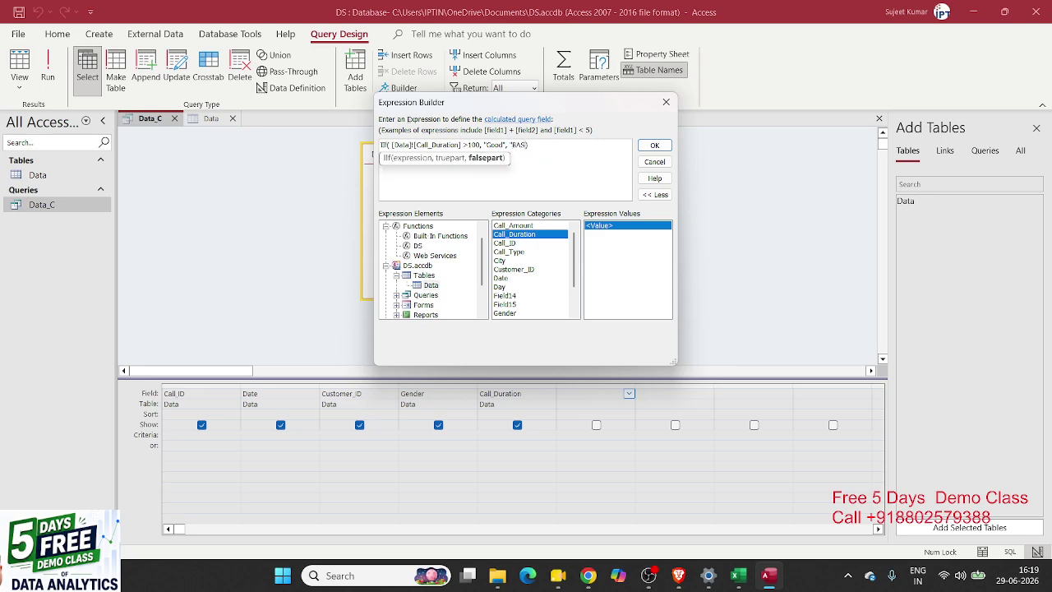
pyautogui.write(')')
pyautogui.click(562, 175)
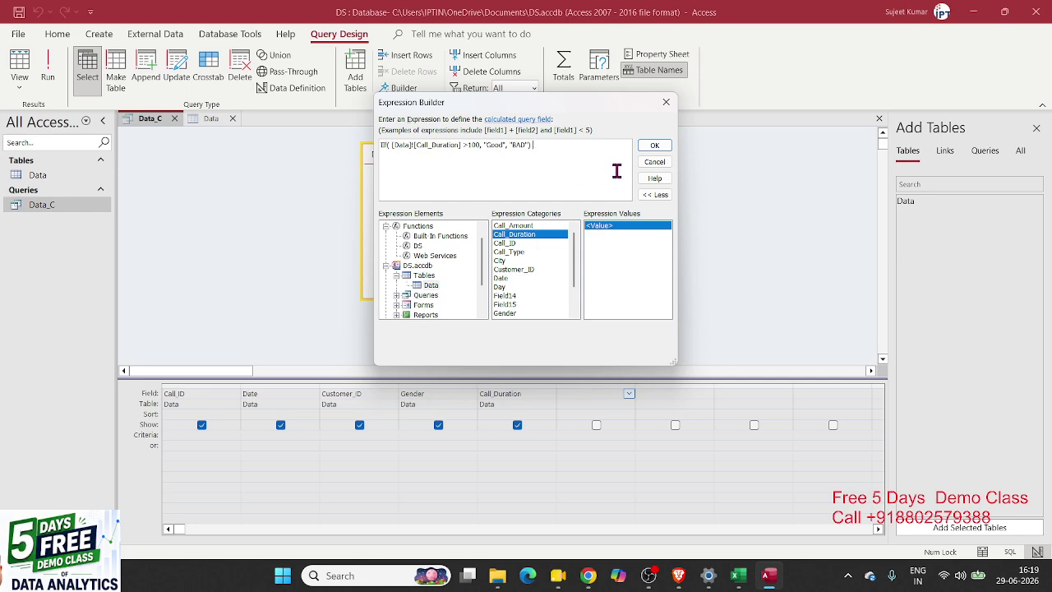
pyautogui.click(655, 146)
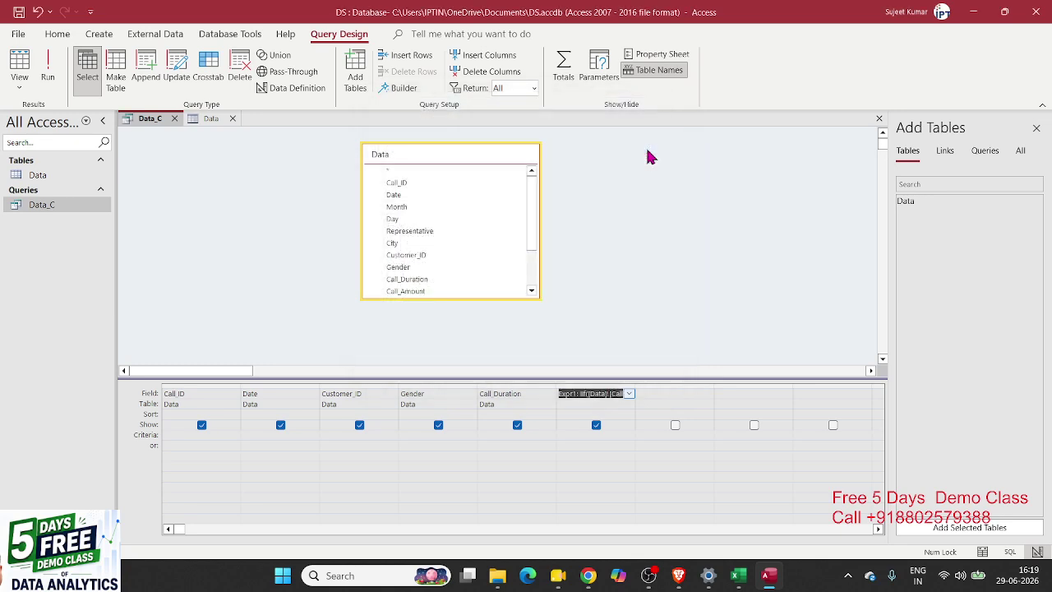
# - Close the Data_C query with its design changes saved, close the Data table, and reopen Data_C
pyautogui.click(174, 119)
pyautogui.click(492, 324)
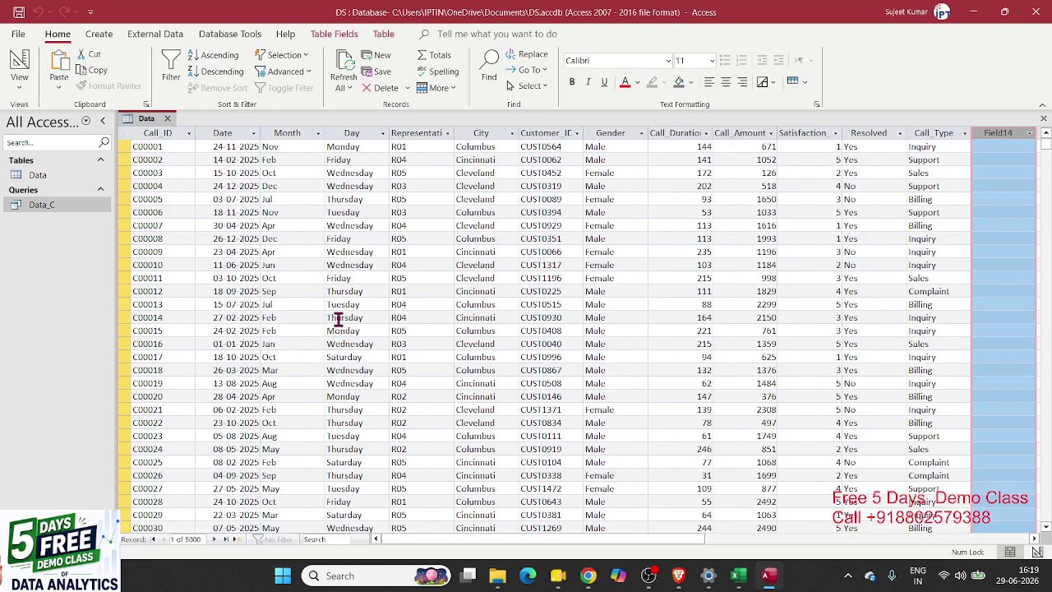
pyautogui.click(167, 118)
pyautogui.doubleClick(66, 212)
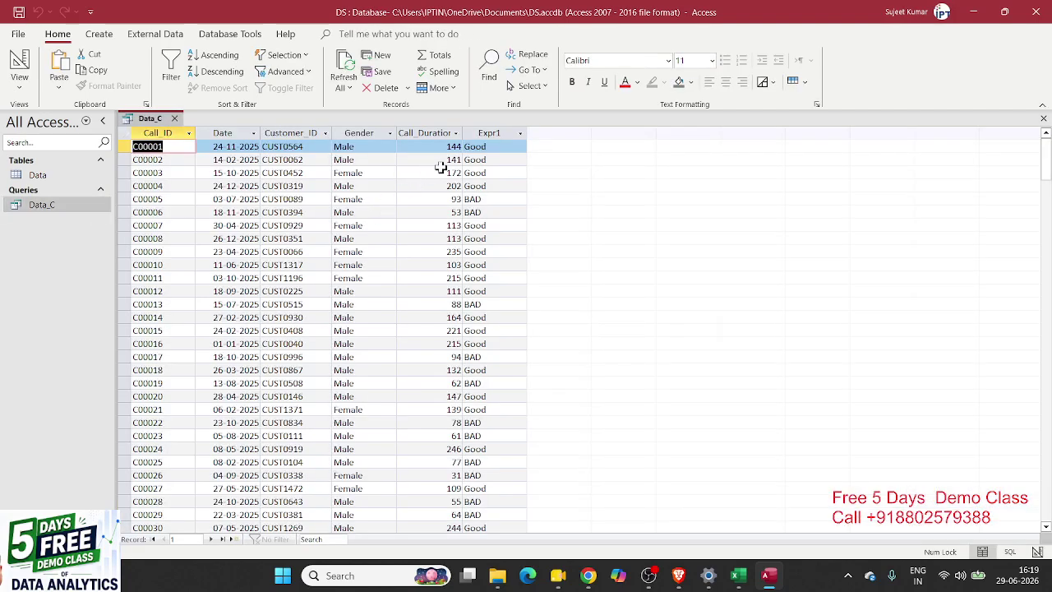
# - Examine the Good and BAD results in the calculated column of the Data_C query
pyautogui.click(478, 147)
pyautogui.press('Down')
pyautogui.press('Down')
pyautogui.press('Down')
pyautogui.press('Down')
pyautogui.press('Down')
pyautogui.press('Down')
pyautogui.press('Down')
pyautogui.press('Down')
pyautogui.press('Down')
pyautogui.press('Down')
pyautogui.press('Down')
pyautogui.press('Down')
pyautogui.press('Down')
pyautogui.press('Down')
pyautogui.press('Down')
pyautogui.press('Down')
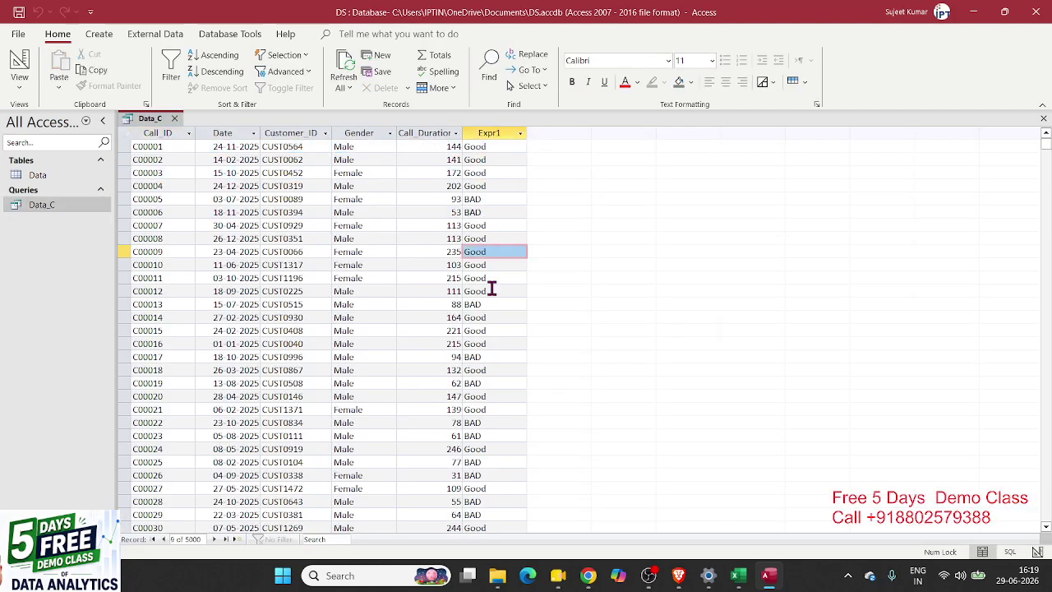
pyautogui.click(484, 370)
pyautogui.click(481, 464)
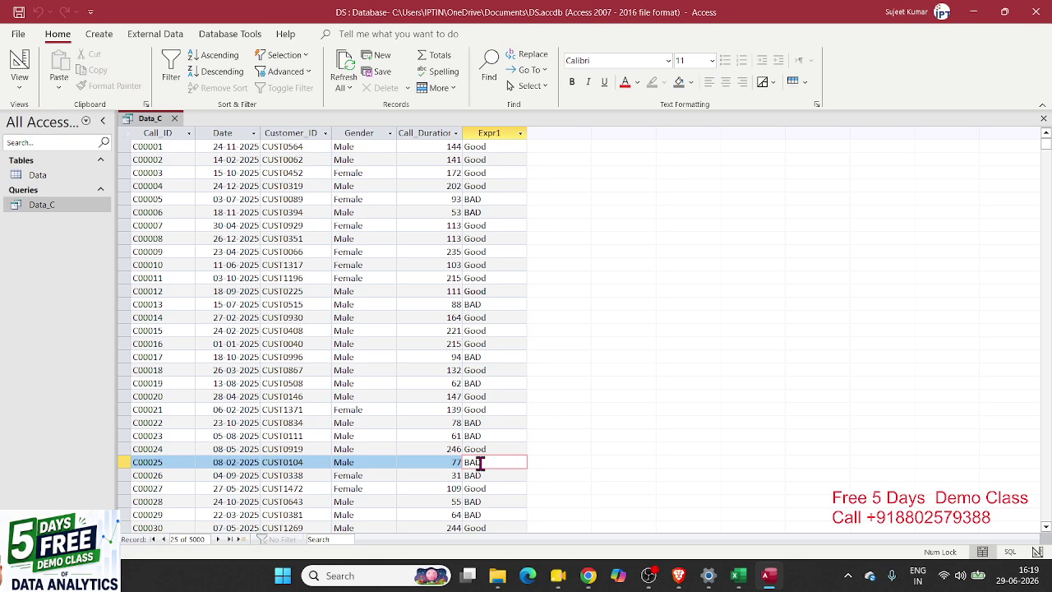
pyautogui.click(489, 199)
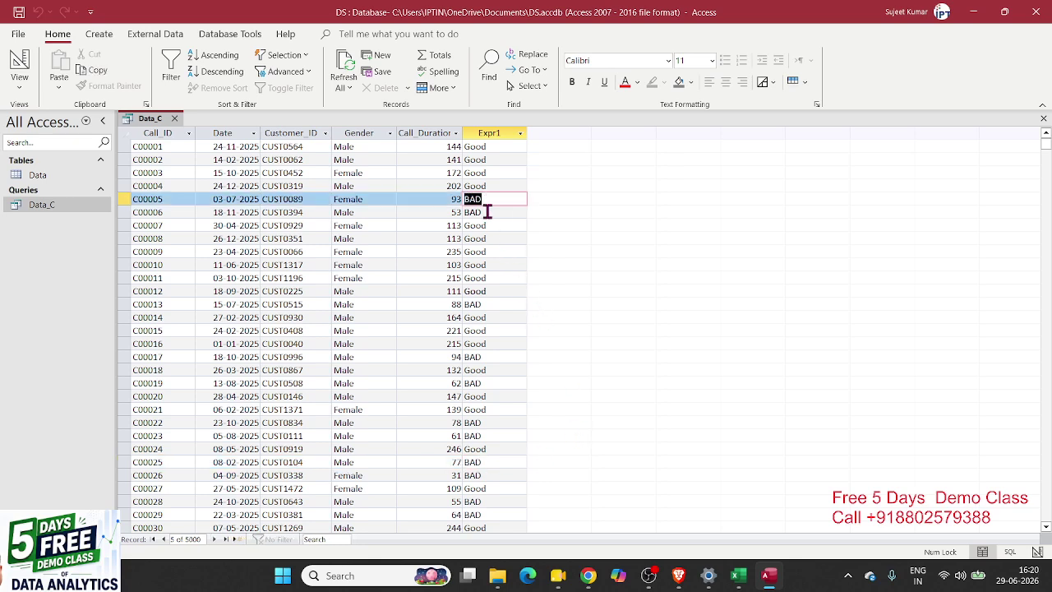
pyautogui.click(486, 212)
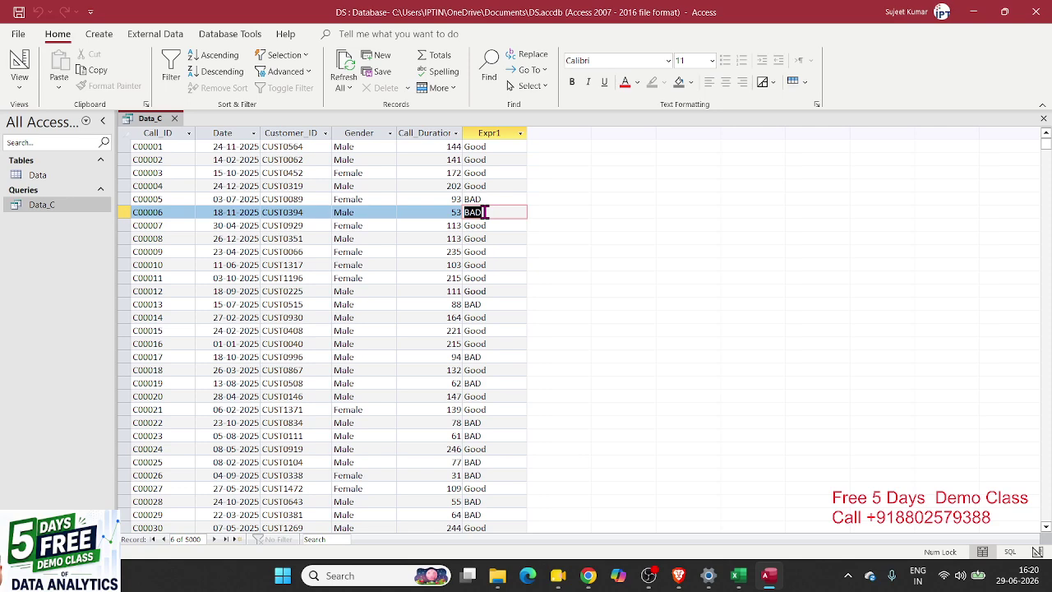
# - Check the Gender and Call_Duration values of records C00005 and C00006 in the Data_C query
pyautogui.click(339, 211)
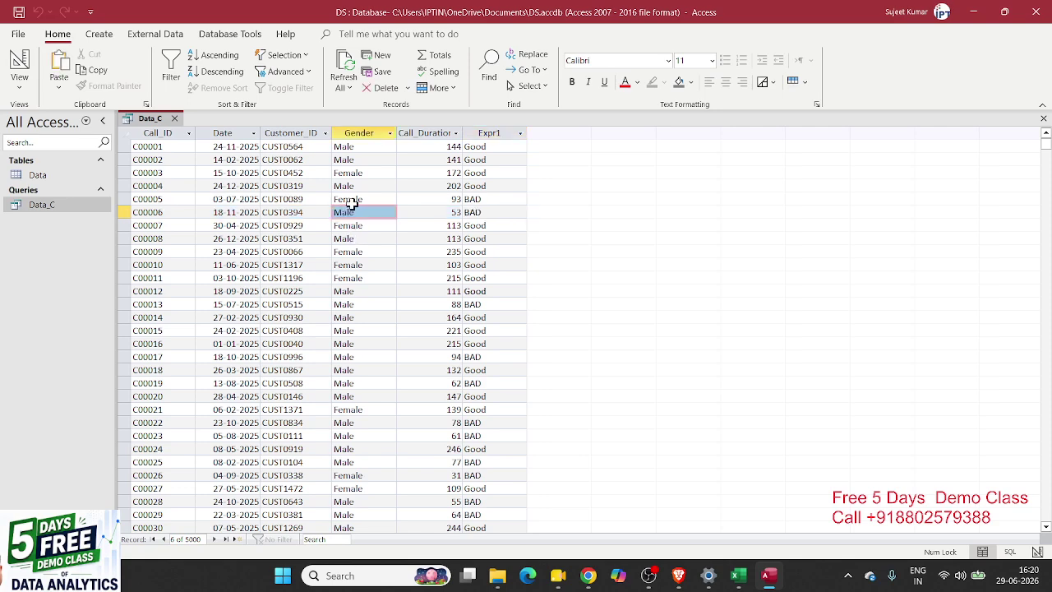
pyautogui.click(352, 201)
pyautogui.doubleClick(457, 199)
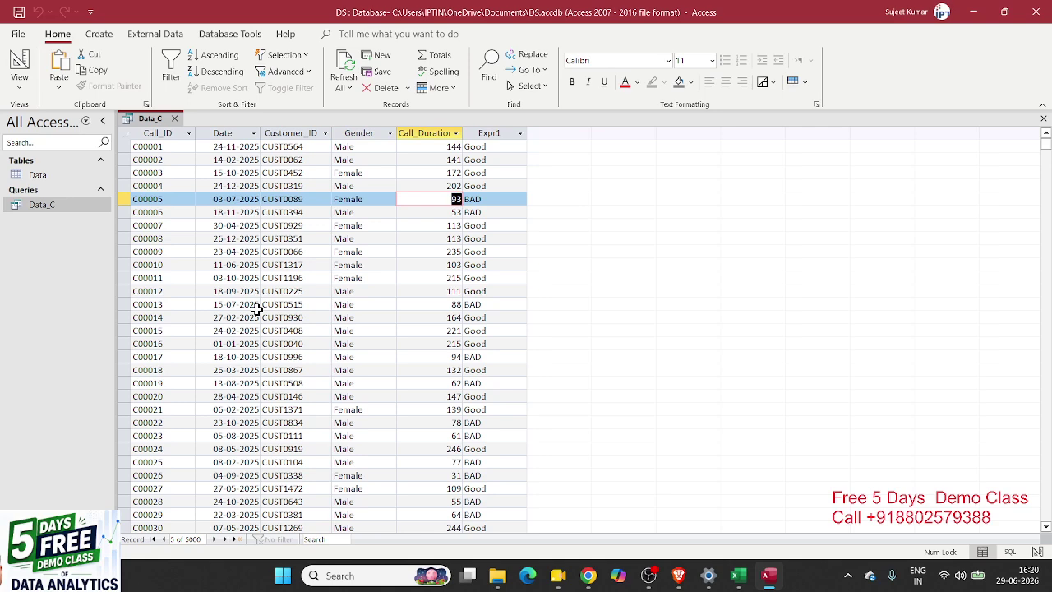
pyautogui.doubleClick(349, 199)
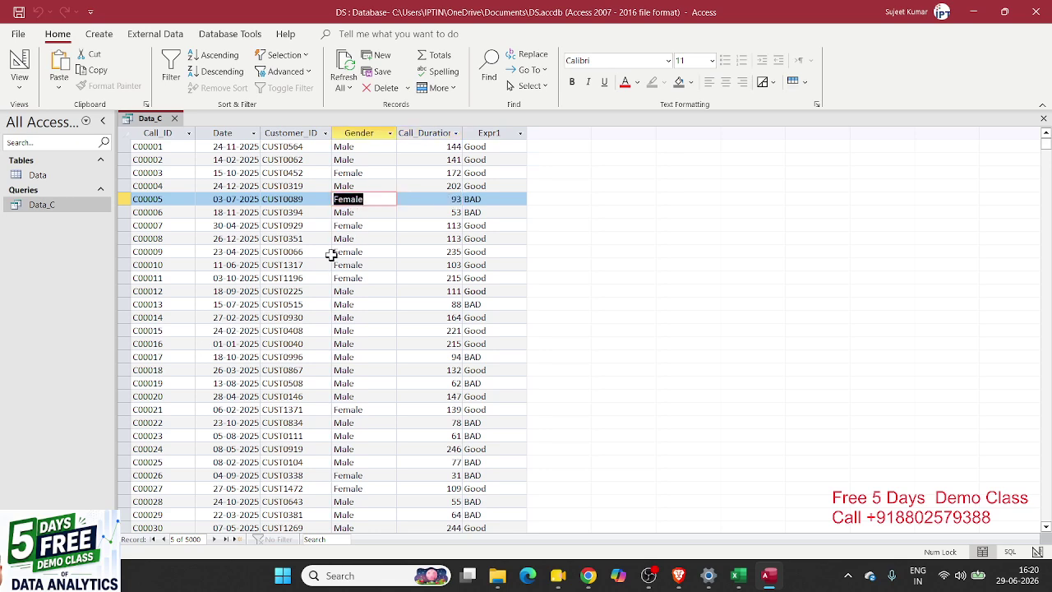
pyautogui.click(437, 212)
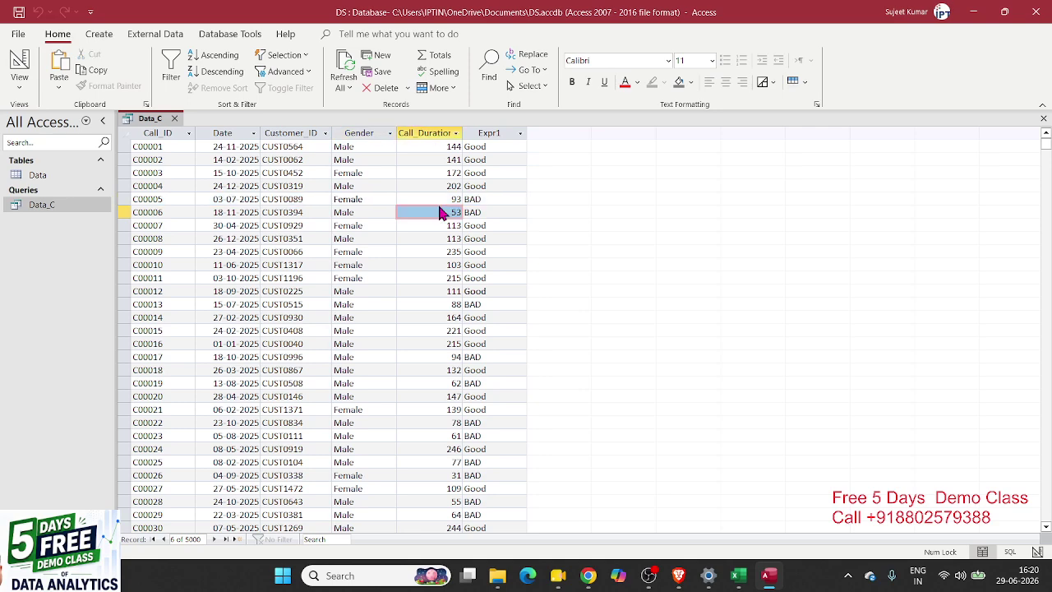
pyautogui.doubleClick(442, 203)
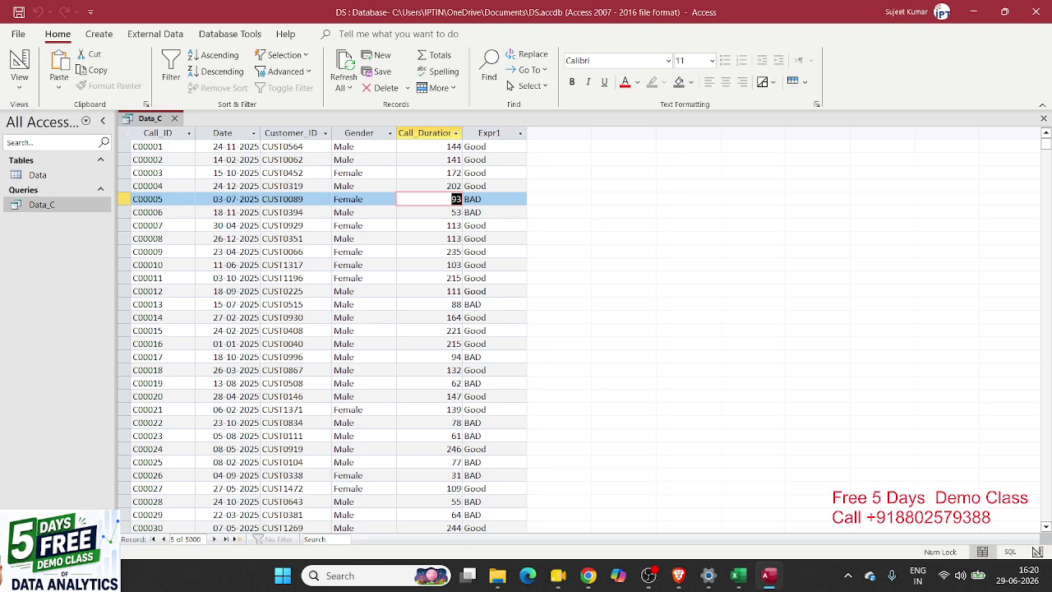
# - Show the SQL statement of the Data_C query
pyautogui.rightClick(78, 205)
pyautogui.click(115, 255)
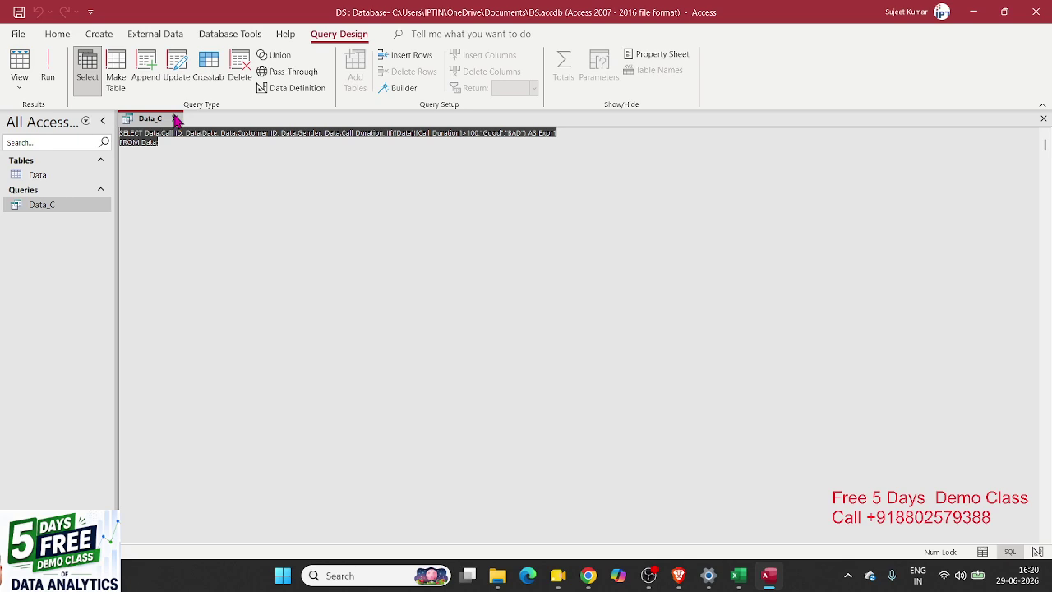
# - Return the Data_C query to Design View and replace the IIf field's alias with Type
pyautogui.click(19, 83)
pyautogui.click(49, 167)
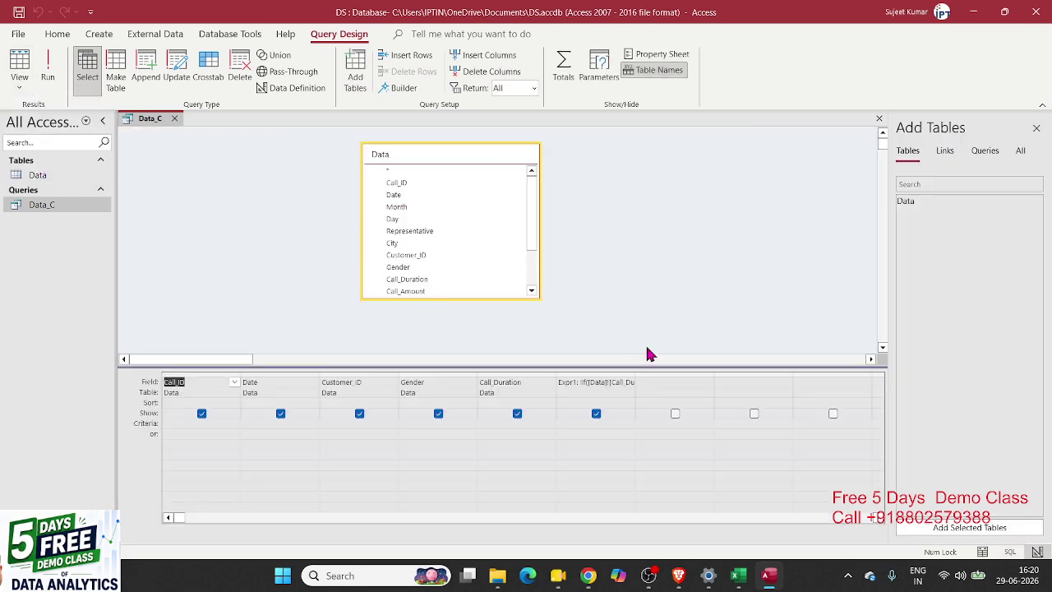
pyautogui.click(599, 380)
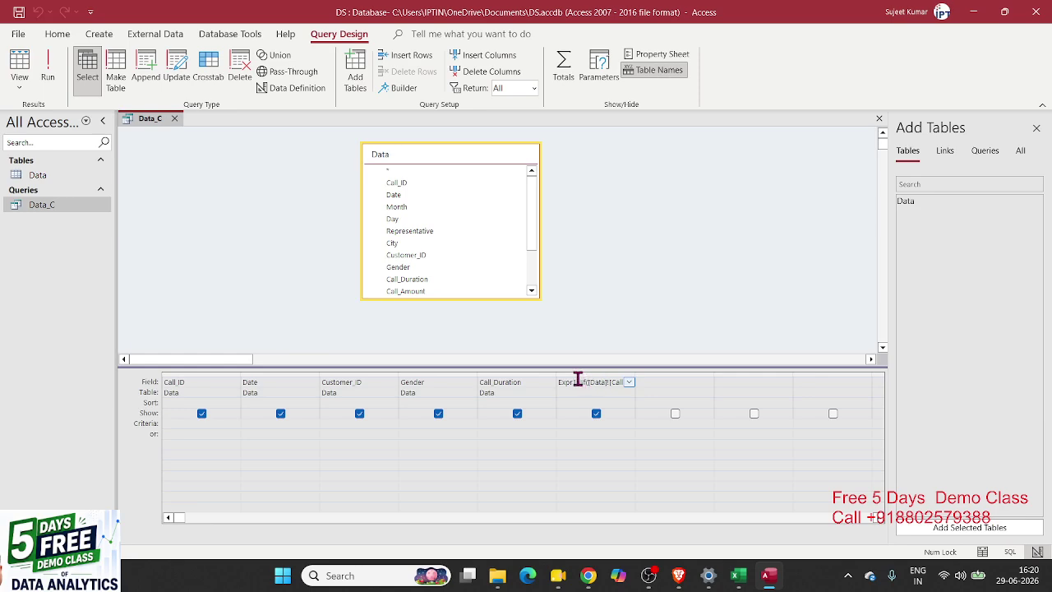
pyautogui.moveTo(579, 379); pyautogui.dragTo(535, 379)
pyautogui.press('BackSpace')
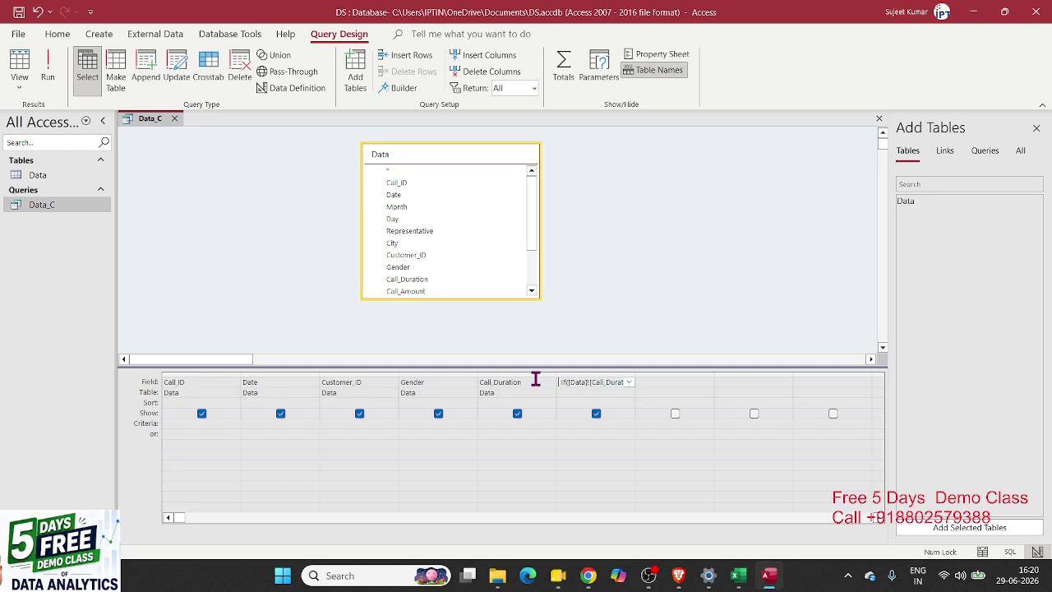
pyautogui.write('S')
pyautogui.press('BackSpace')
pyautogui.write('Type:')
# - Open the calculated field's expression in the Zoom box and insert a colon between Type and IIf
pyautogui.rightClick(569, 383)
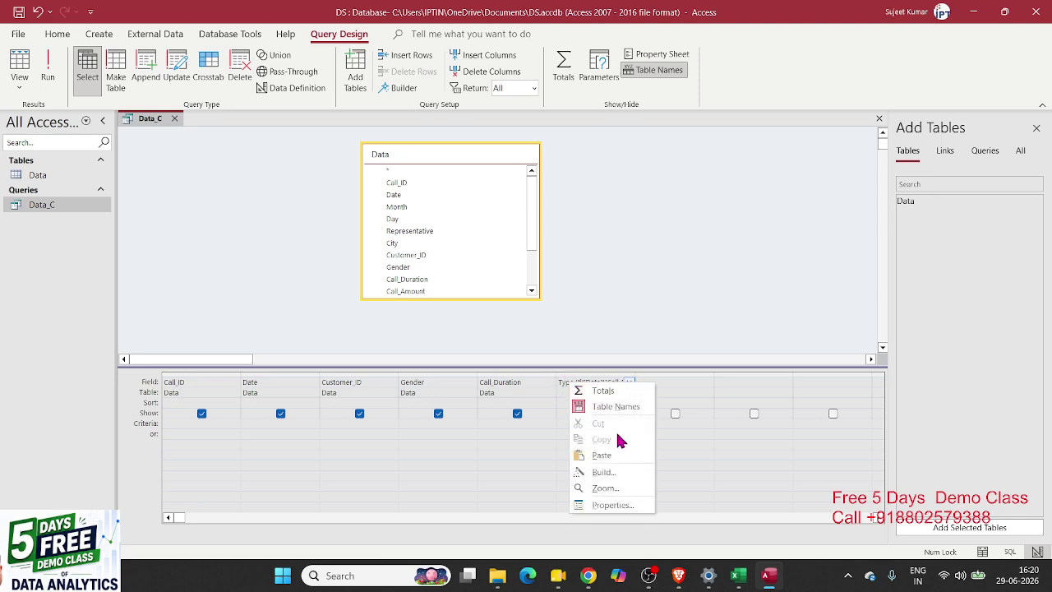
pyautogui.click(607, 488)
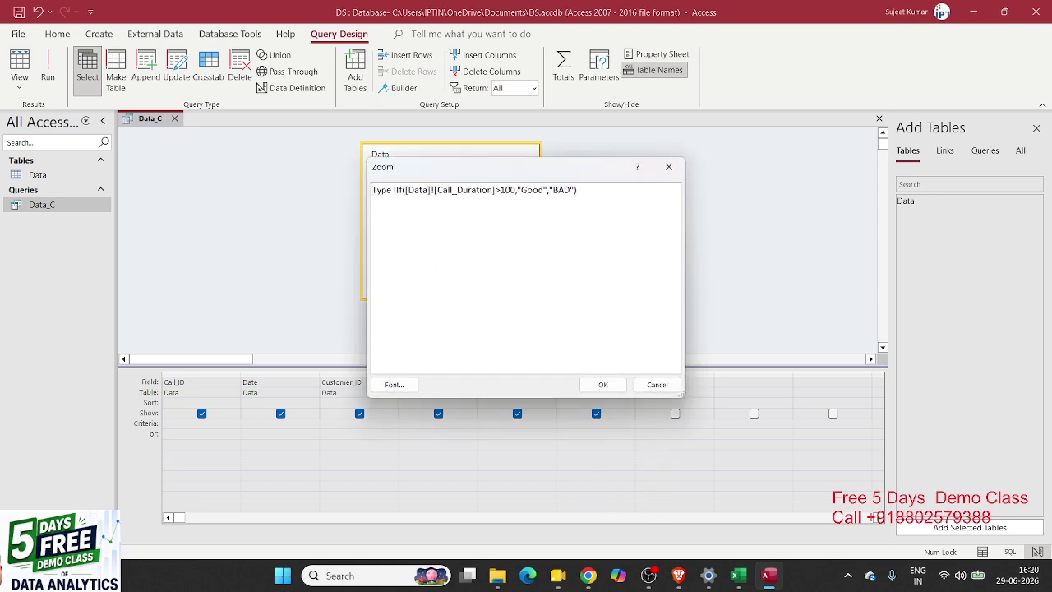
pyautogui.hotkey('alt', 'Tab')
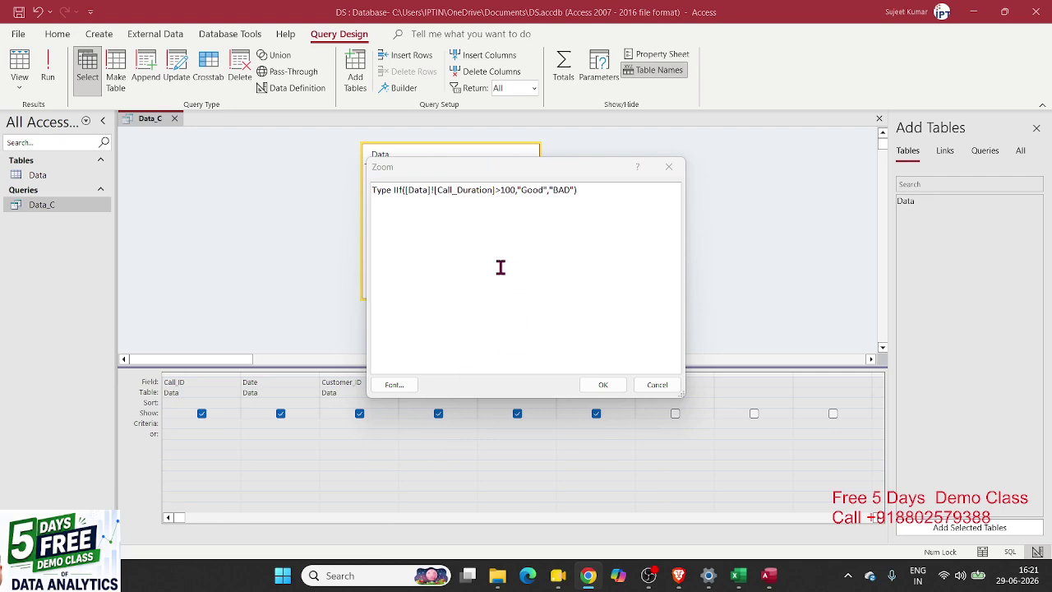
pyautogui.click(428, 216)
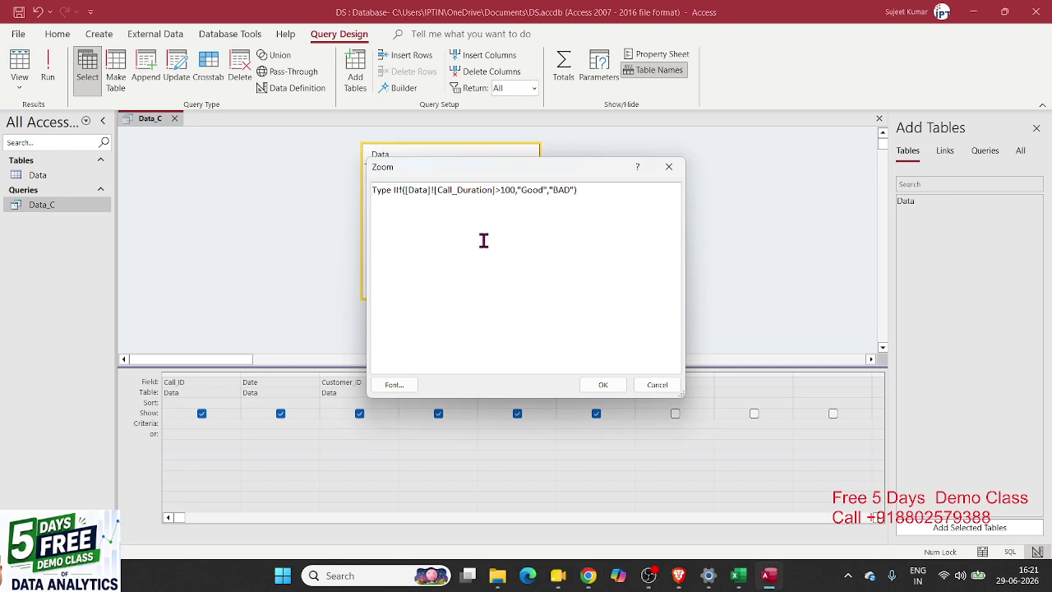
pyautogui.write(':')
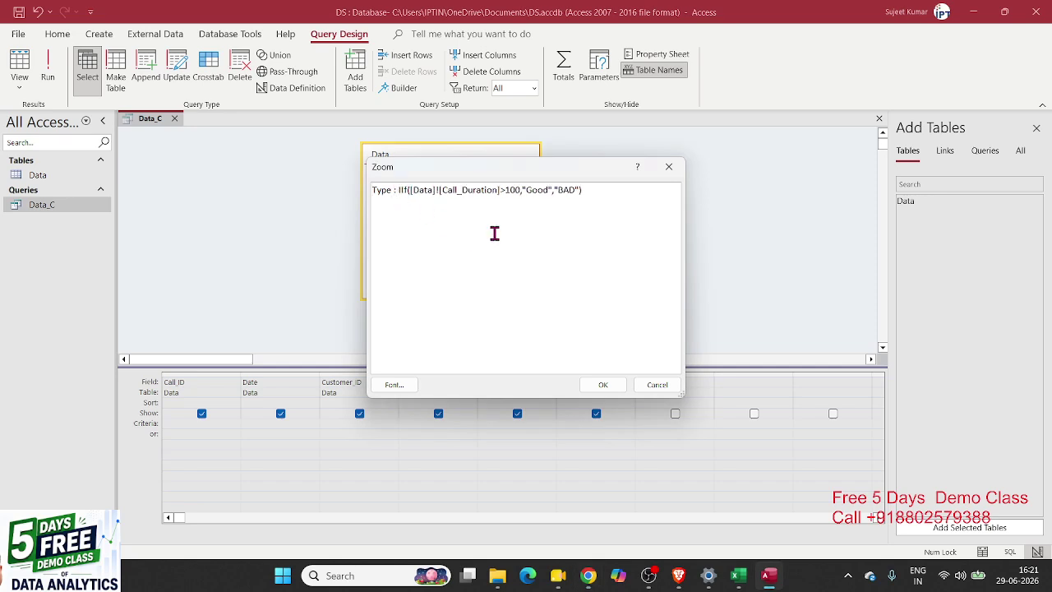
pyautogui.hotkey('alt', 'Tab')
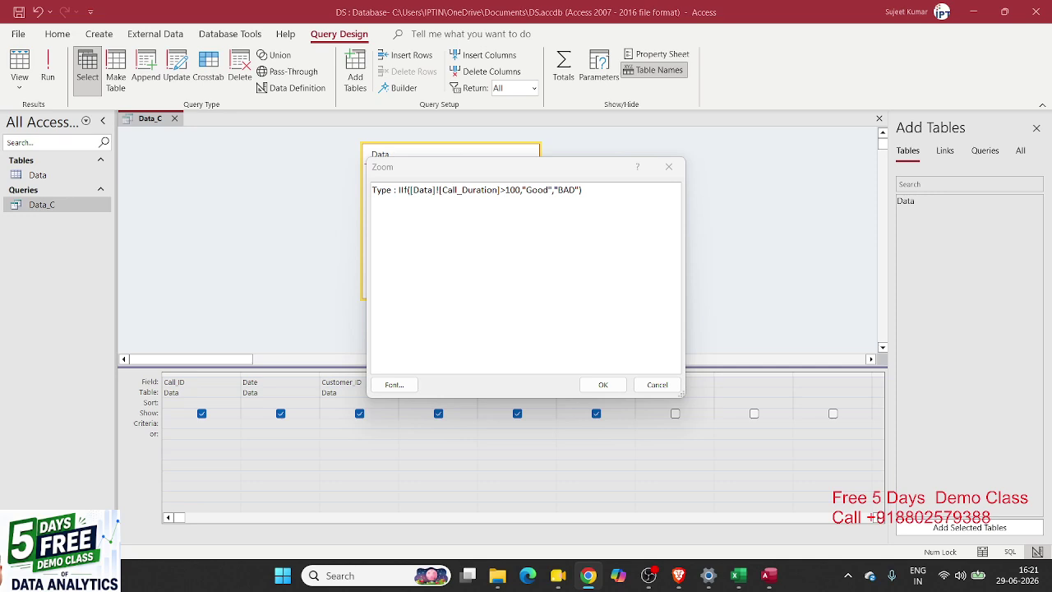
pyautogui.click(453, 249)
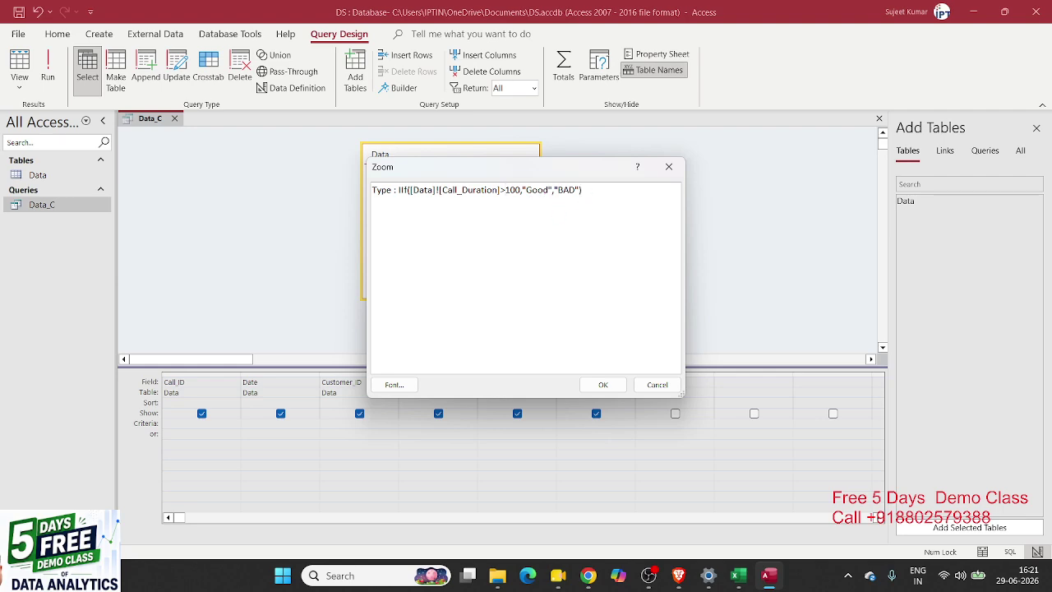
pyautogui.hotkey('alt', 'Tab')
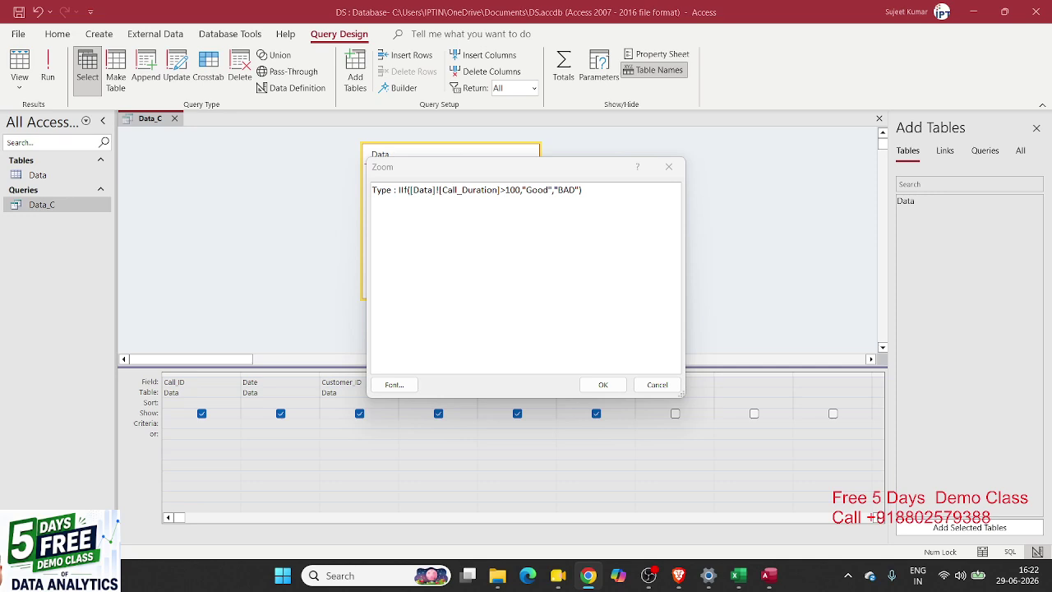
pyautogui.click(481, 239)
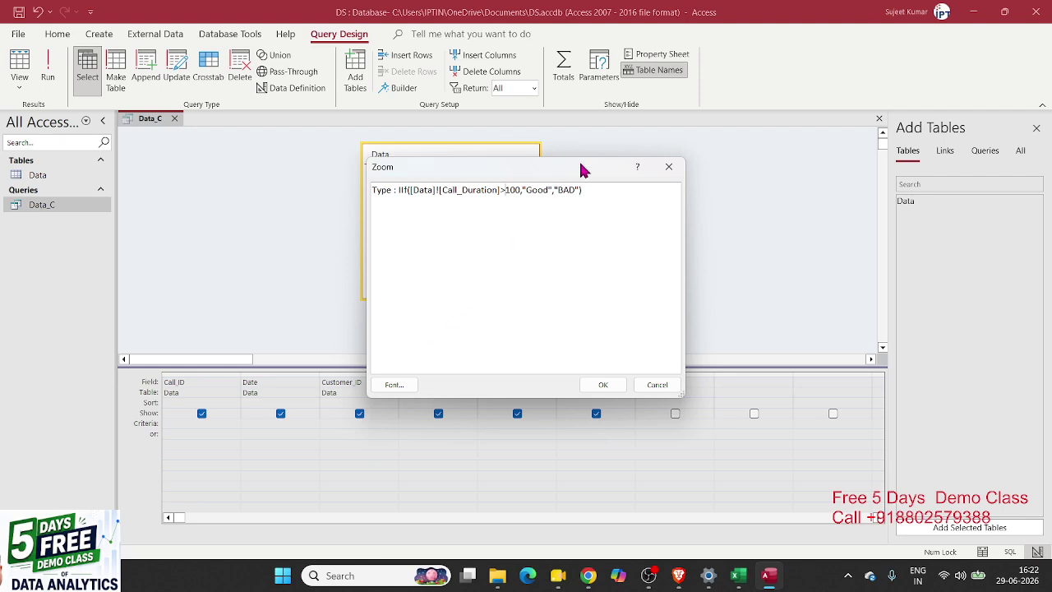
# - Remove the two result texts from the IIf expression and extend the condition with and [Gender]="Female", followed by a comma
pyautogui.press('BackSpace')
pyautogui.press('BackSpace')
pyautogui.press('BackSpace')
pyautogui.press('BackSpace')
pyautogui.press('BackSpace')
pyautogui.press('BackSpace')
pyautogui.press('BackSpace')
pyautogui.press('BackSpace')
pyautogui.press('BackSpace')
pyautogui.press('BackSpace')
pyautogui.press('BackSpace')
pyautogui.press('BackSpace')
pyautogui.press('BackSpace')
pyautogui.press('BackSpace')
pyautogui.write('and')
pyautogui.write('Gender]="Femal')
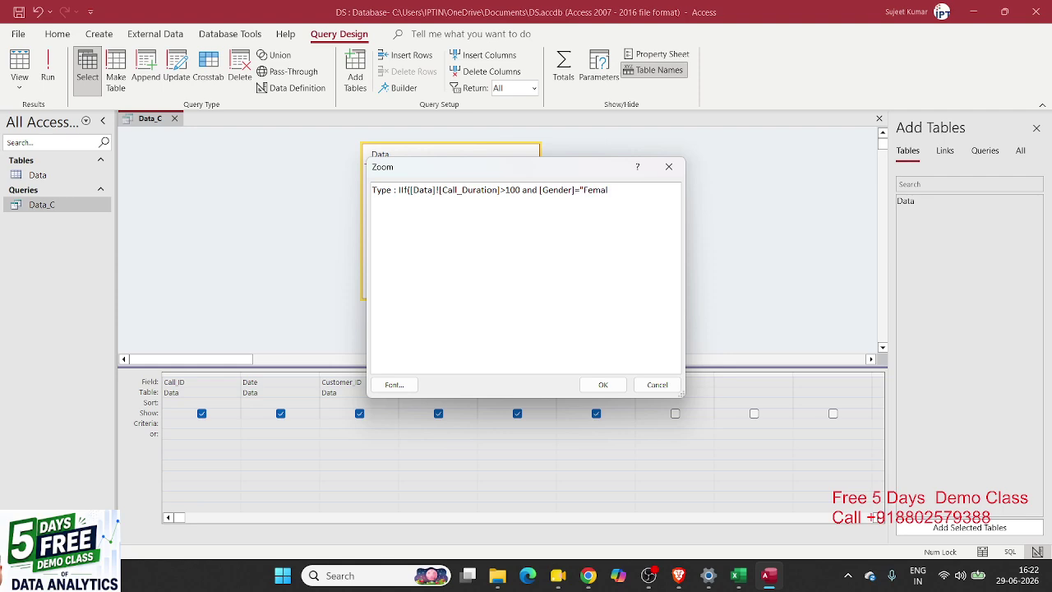
pyautogui.write('e')
pyautogui.write('"')
pyautogui.write(' ,"')
pyautogui.write('G')
pyautogui.write('ood')
pyautogui.press('BackSpace')
pyautogui.press('BackSpace')
pyautogui.press('BackSpace')
pyautogui.press('BackSpace')
pyautogui.press('BackSpace')
# - Change the Call_Duration comparison in the IIf condition to <100
pyautogui.click(506, 191)
pyautogui.press('BackSpace')
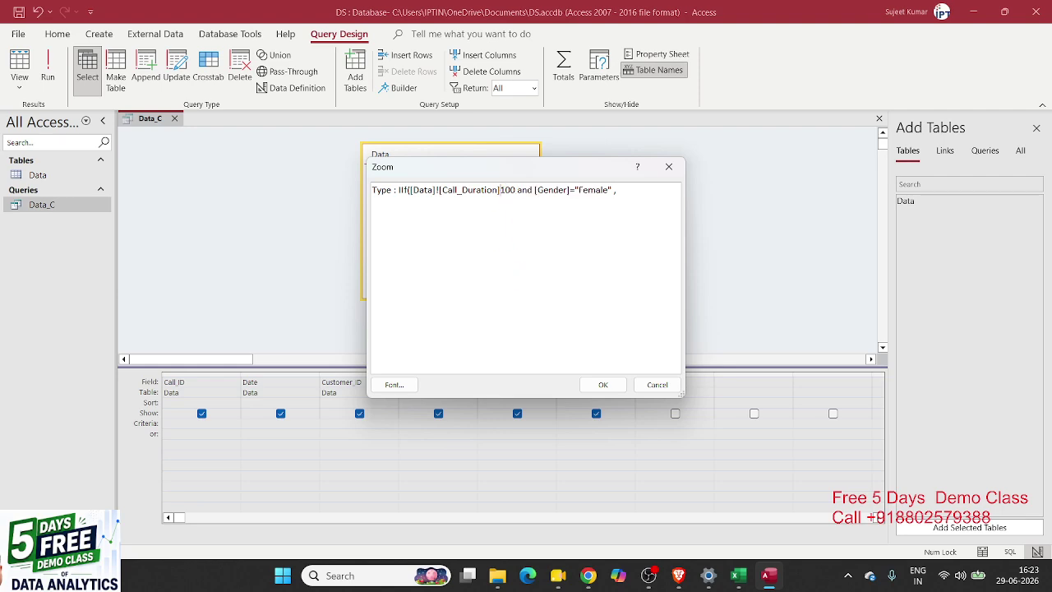
pyautogui.write('<')
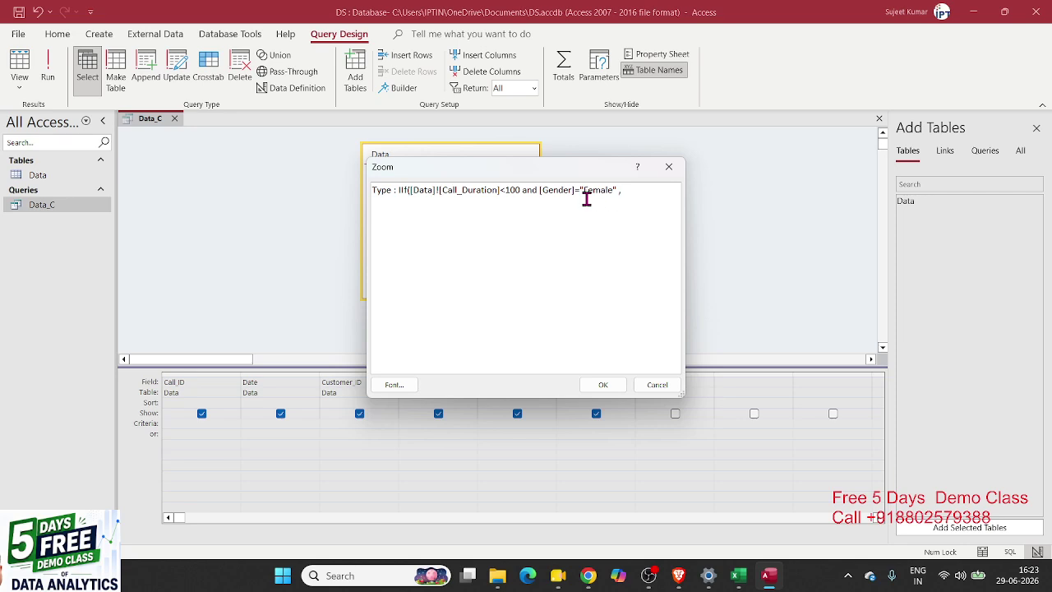
# - Complete the IIf expression with "Bad*" as the true result and "Good" as the false result, and apply it
pyautogui.click(638, 194)
pyautogui.write('"Bad*","Good"')
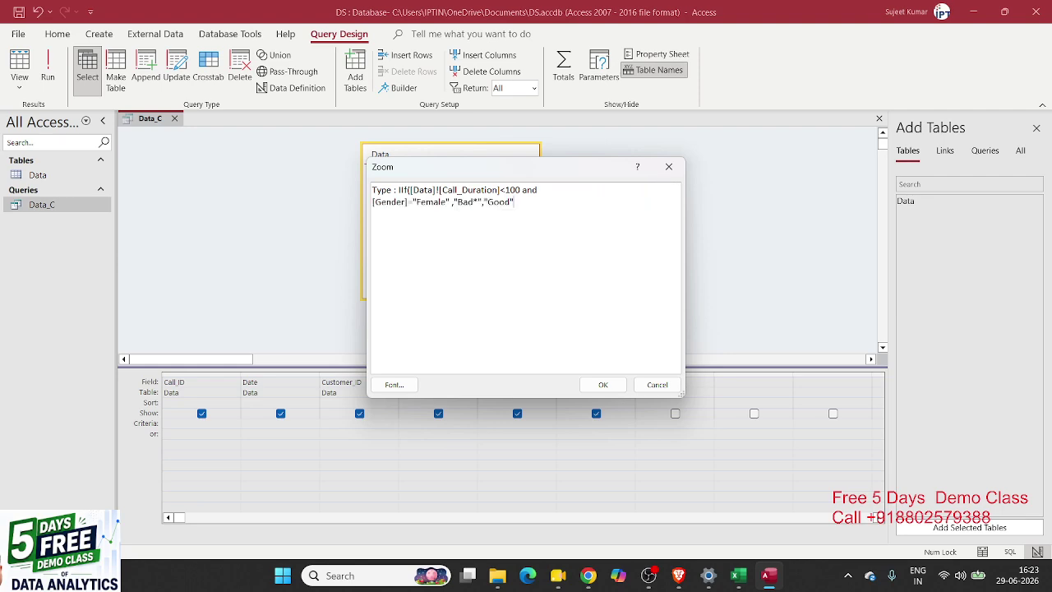
pyautogui.write(')')
pyautogui.click(602, 386)
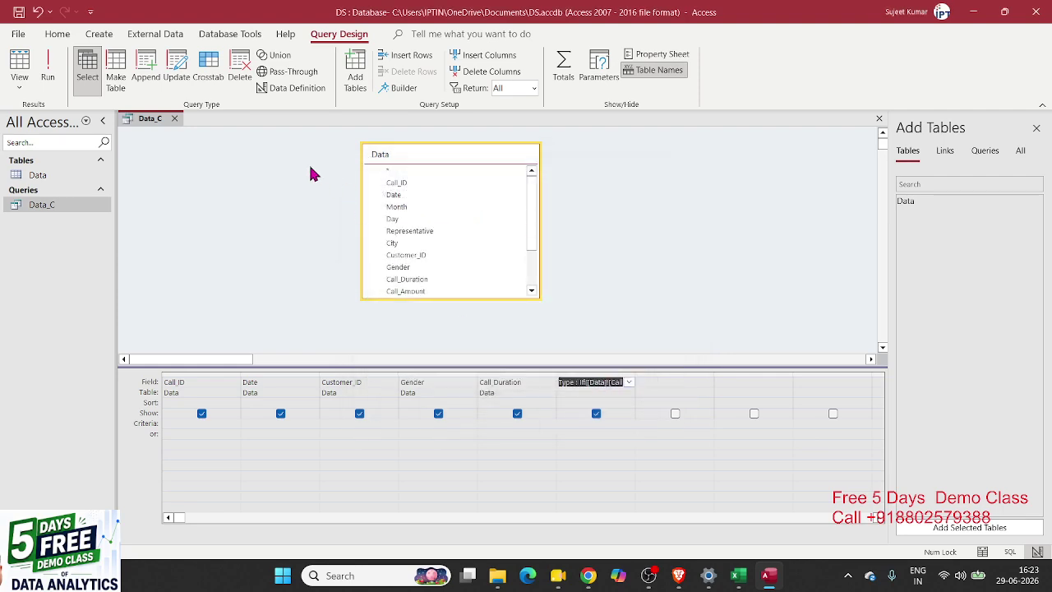
# - Close the Data_C query with its design changes saved and reopen it to show the records
pyautogui.click(176, 120)
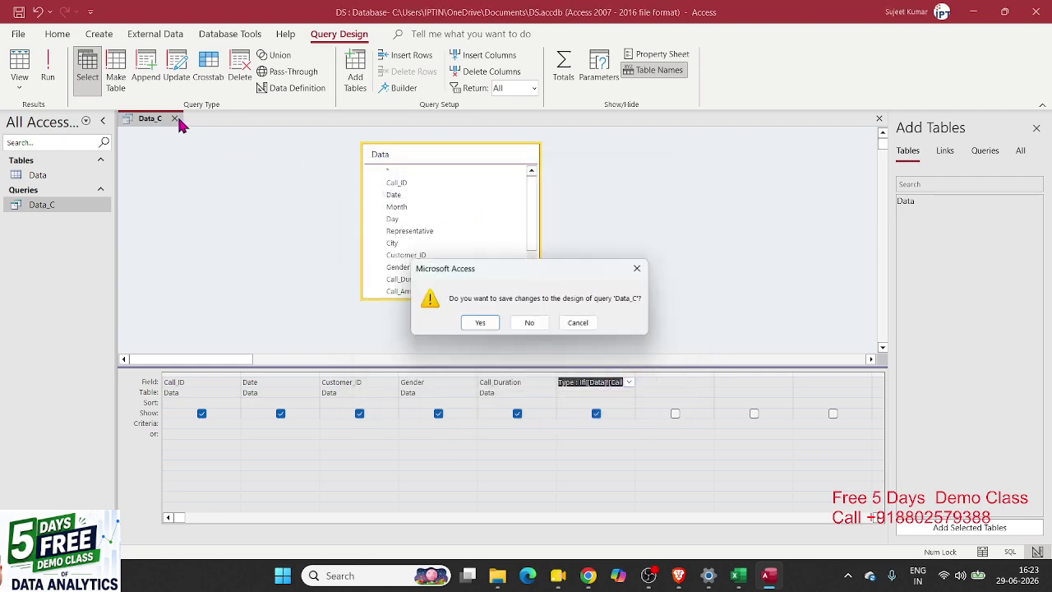
pyautogui.click(480, 322)
pyautogui.doubleClick(92, 212)
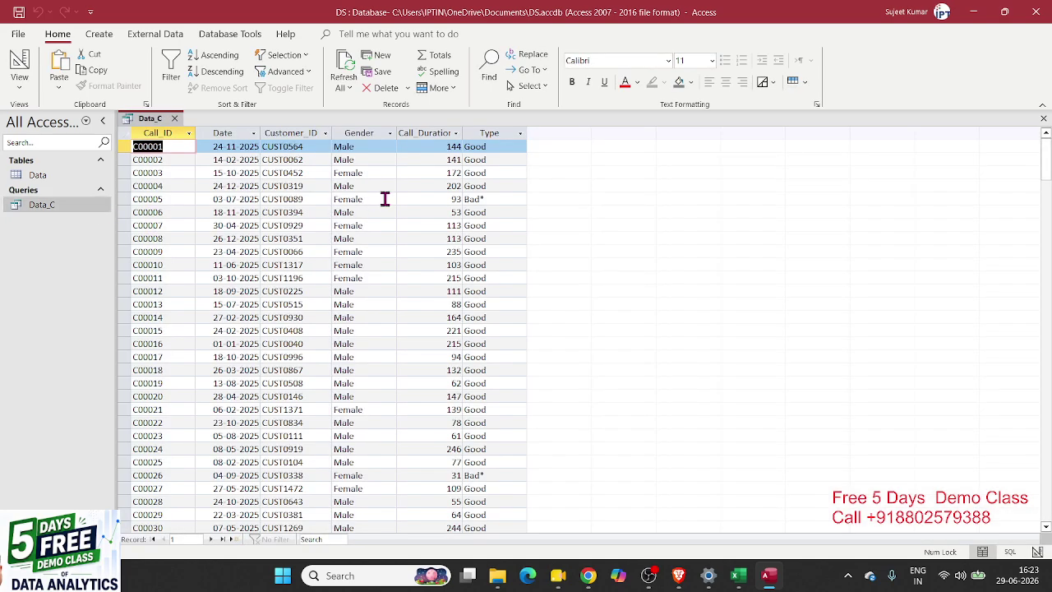
# - Check the Type result of record C00005 against the Call_Duration values of other records
pyautogui.doubleClick(473, 199)
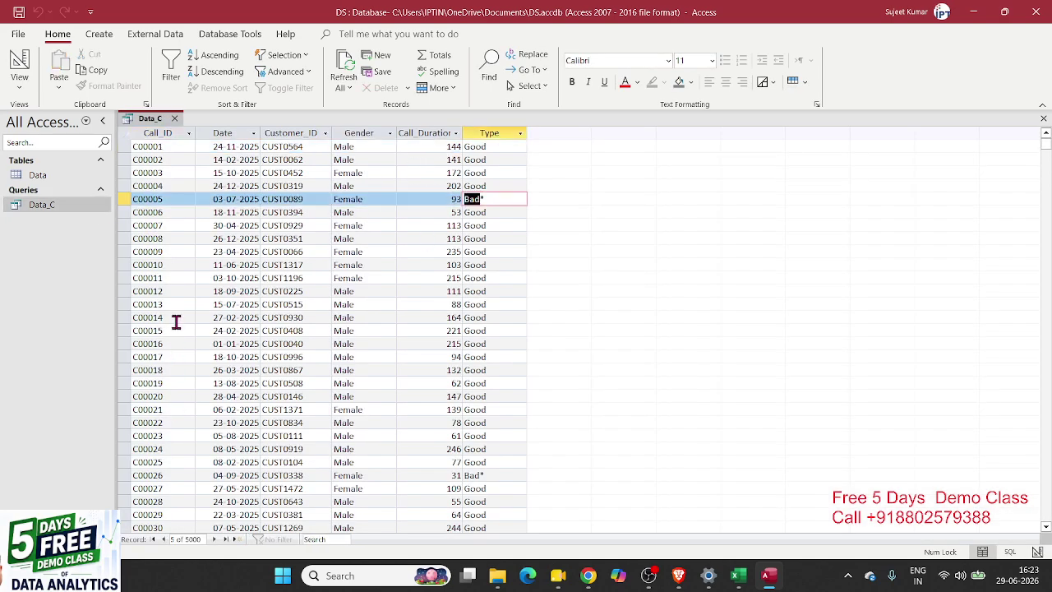
pyautogui.click(457, 301)
pyautogui.doubleClick(474, 199)
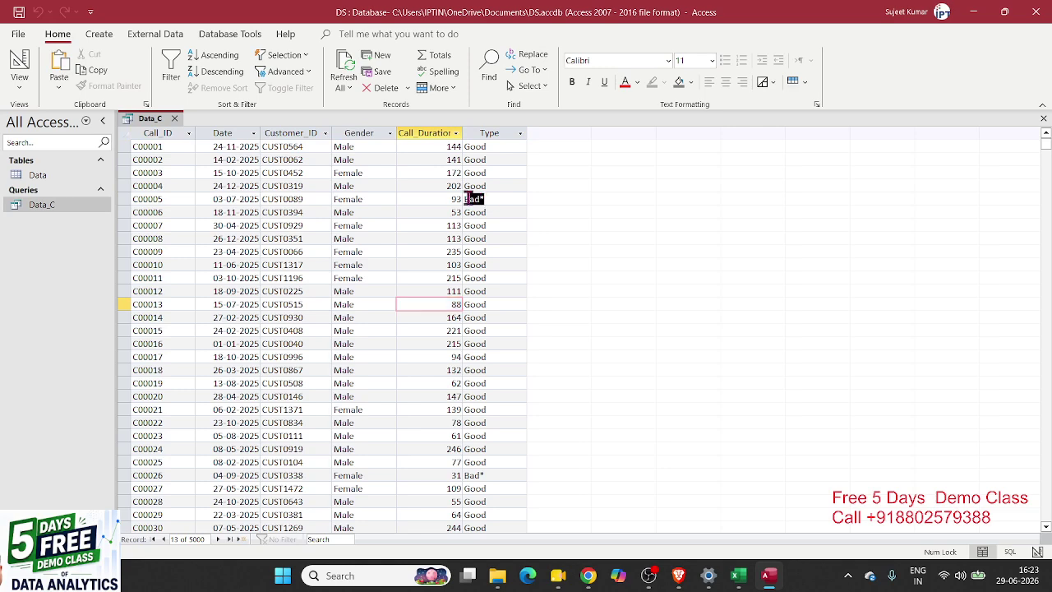
pyautogui.click(400, 345)
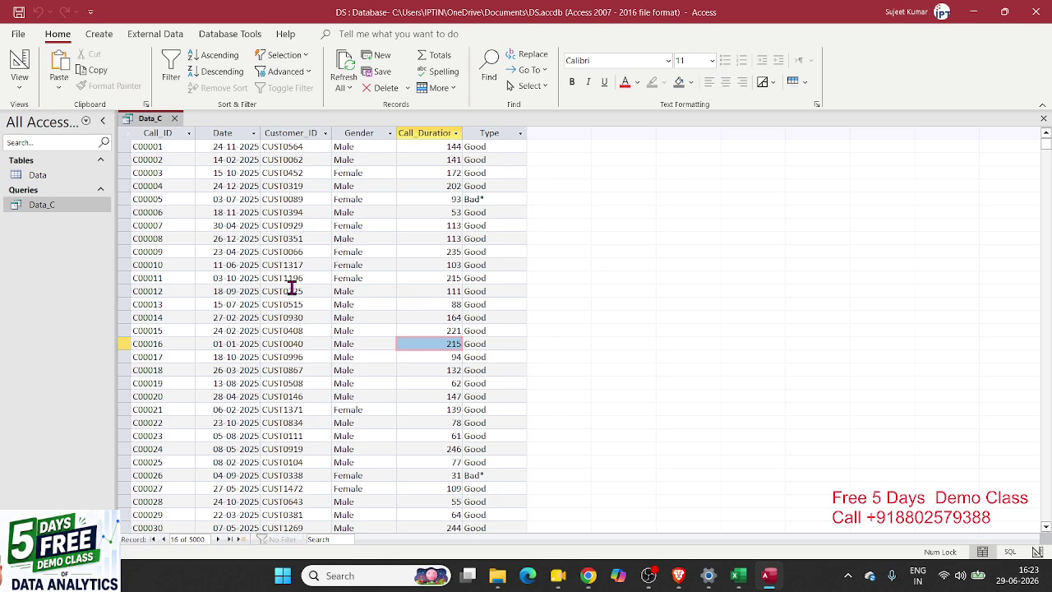
# - View the full Type expression of Data_C in the Expression Builder from Design View, and close the builder without changes
pyautogui.rightClick(67, 208)
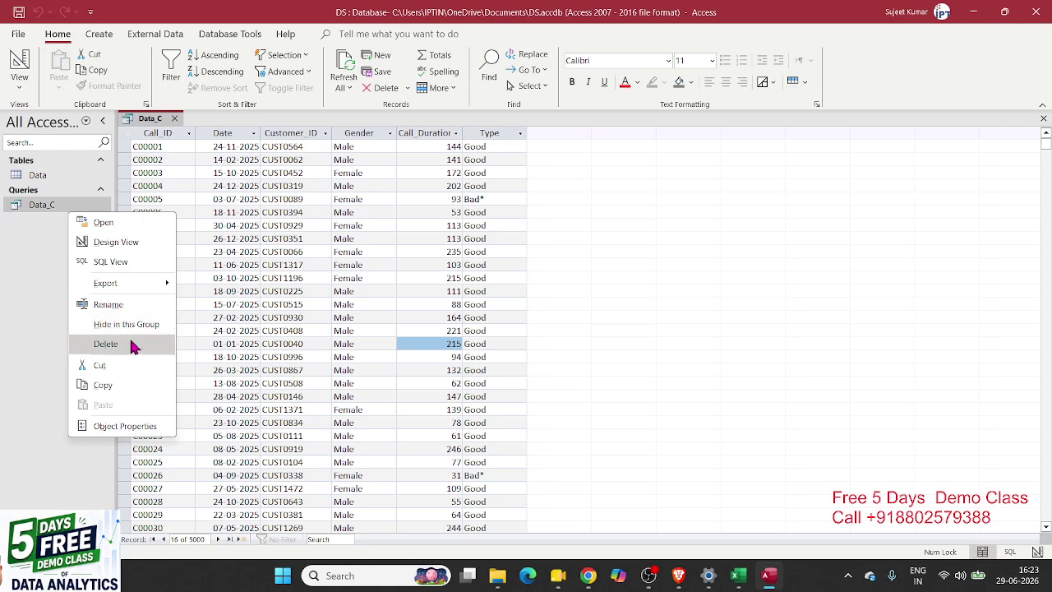
pyautogui.click(120, 242)
pyautogui.click(573, 369)
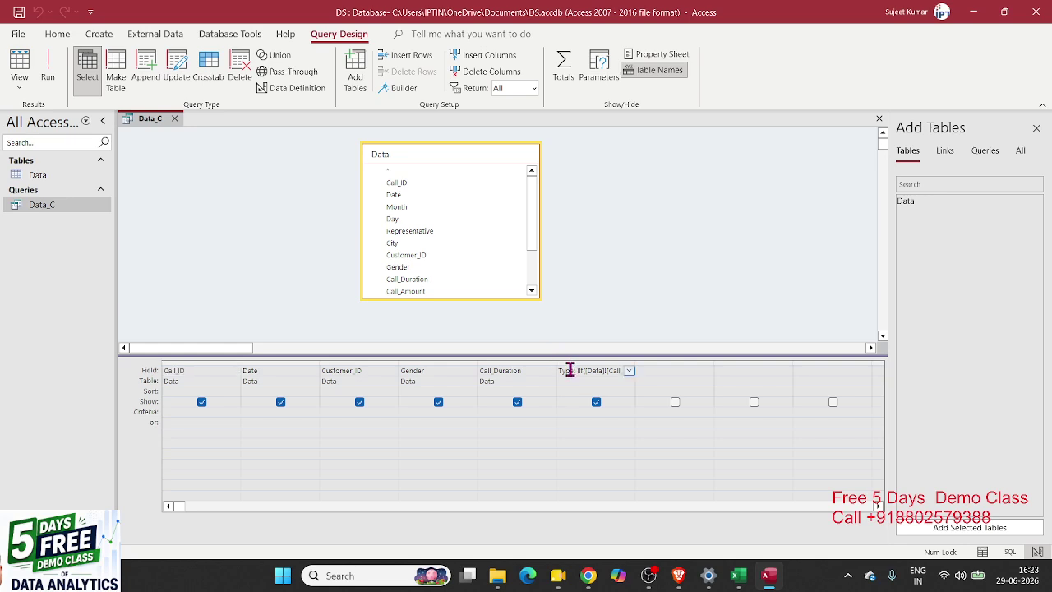
pyautogui.rightClick(573, 369)
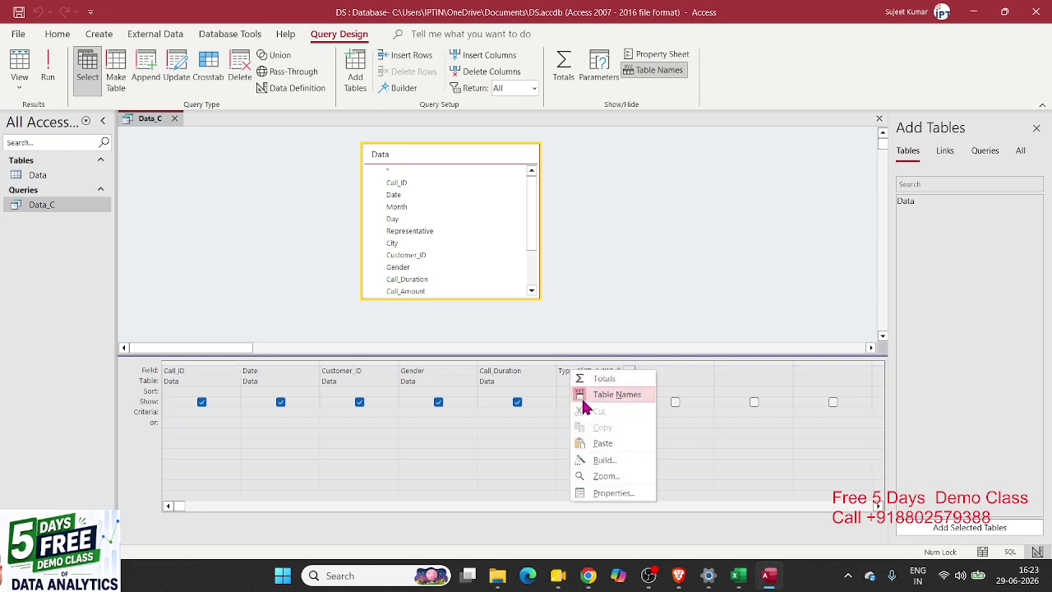
pyautogui.click(599, 460)
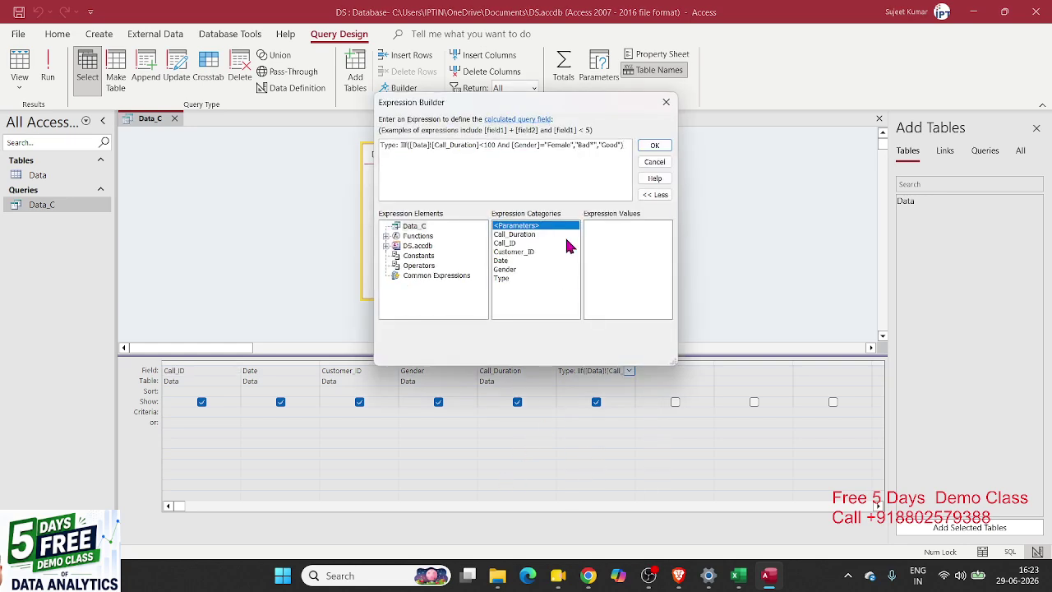
pyautogui.click(667, 107)
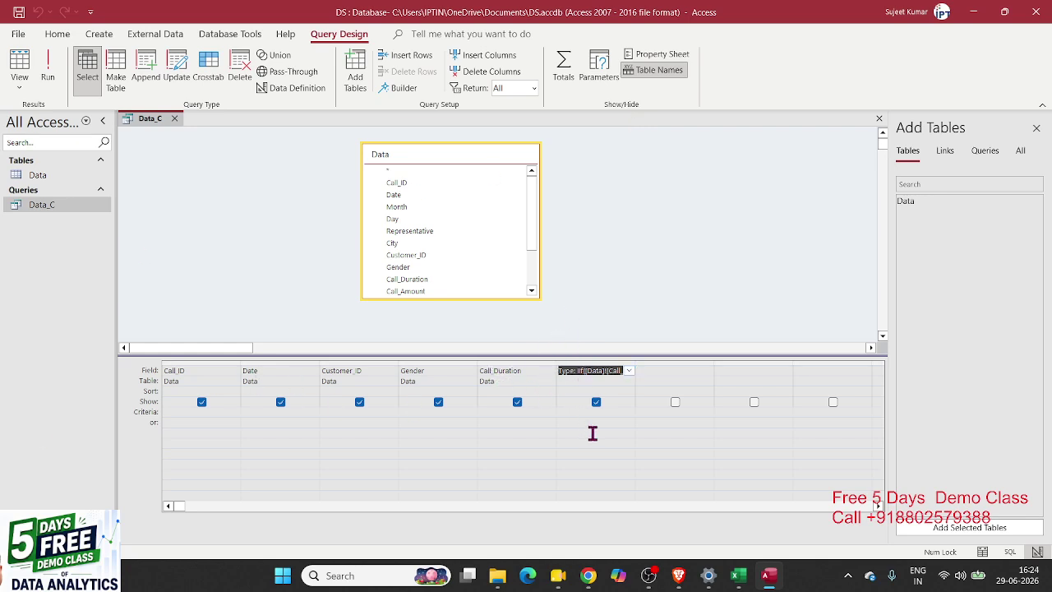
# - Show the Data_C records again and compare the Gender and Type values of records C00005 and C00006
pyautogui.click(540, 380)
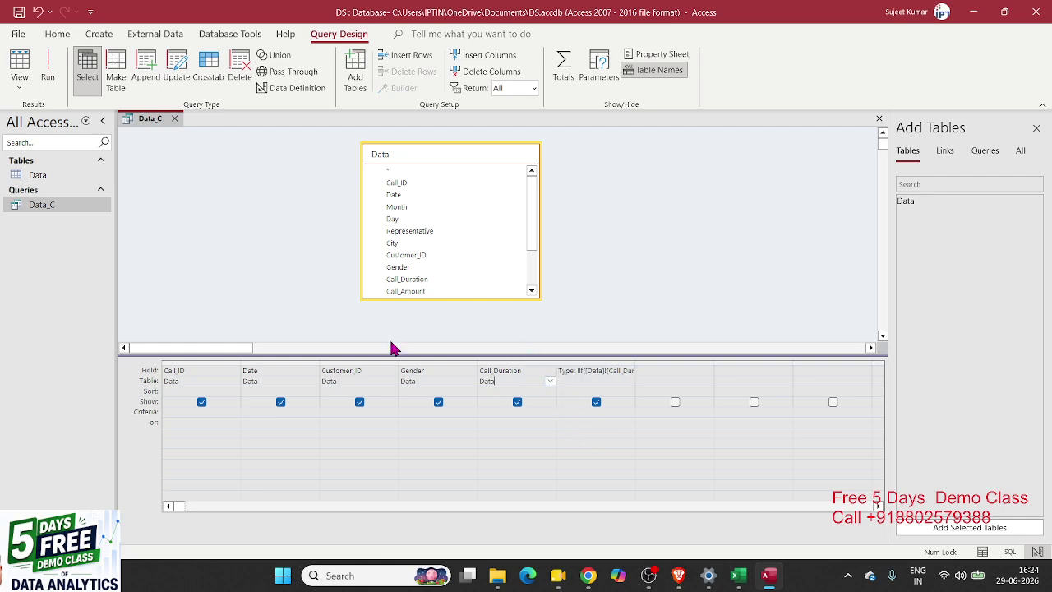
pyautogui.doubleClick(55, 201)
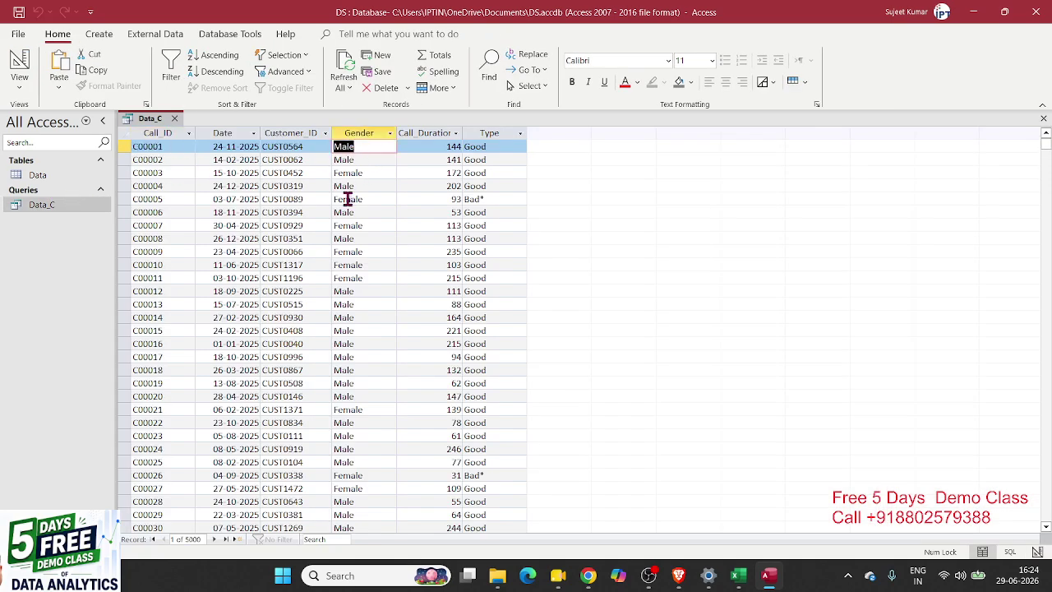
pyautogui.click(348, 200)
pyautogui.click(348, 211)
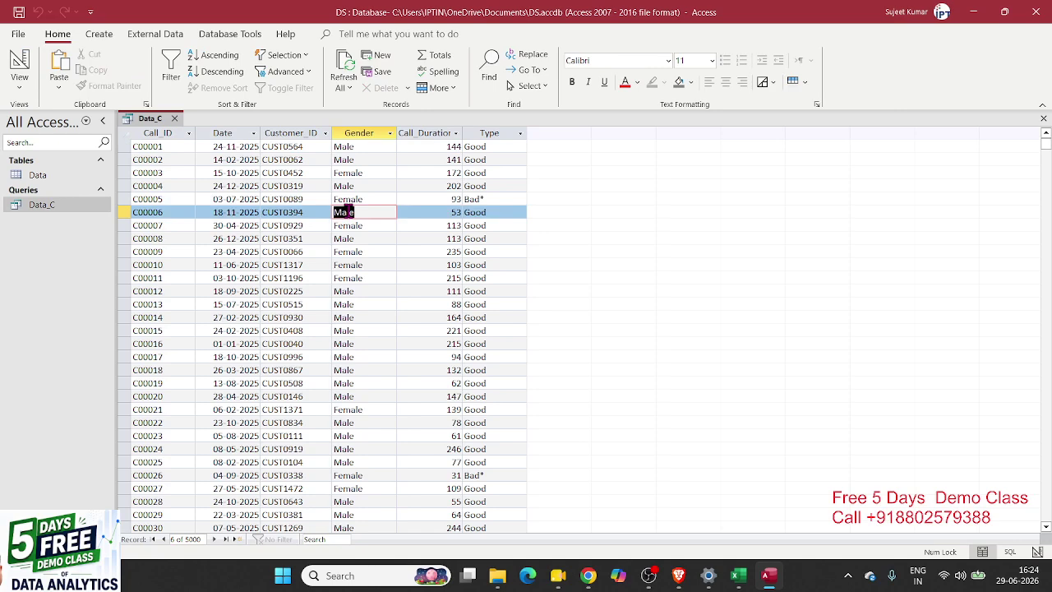
pyautogui.click(477, 214)
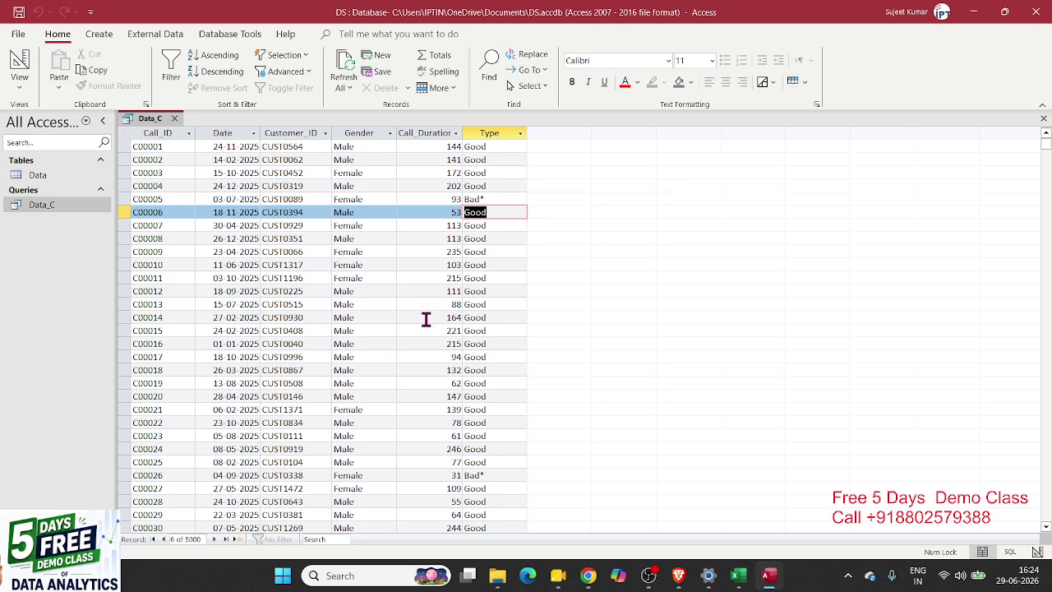
# - Check the Gender of C00002, the Call_Duration of C00003, and the Type and Gender of C00005
pyautogui.click(378, 265)
pyautogui.click(347, 161)
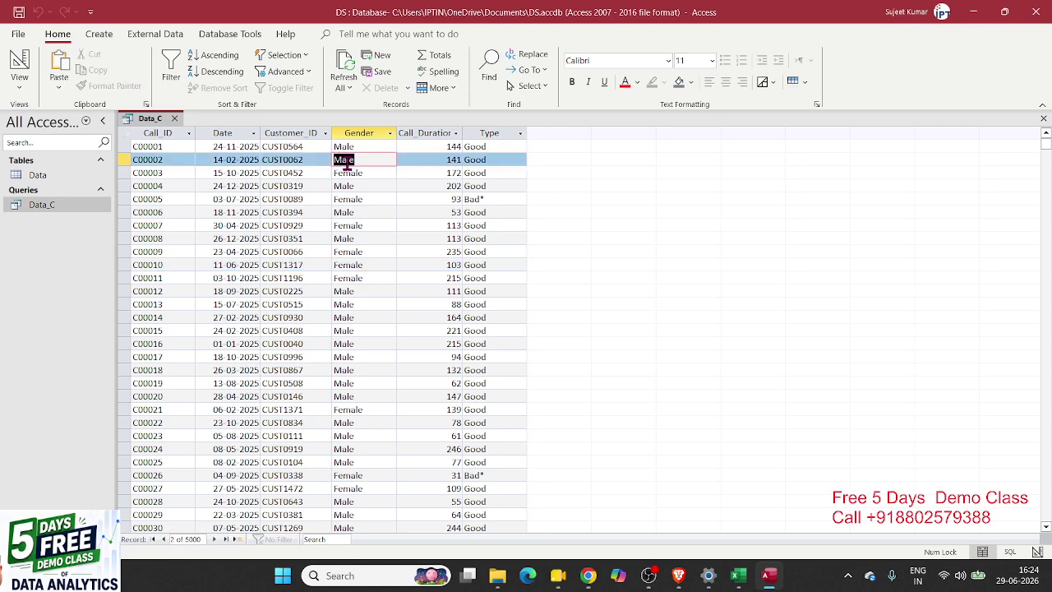
pyautogui.click(413, 173)
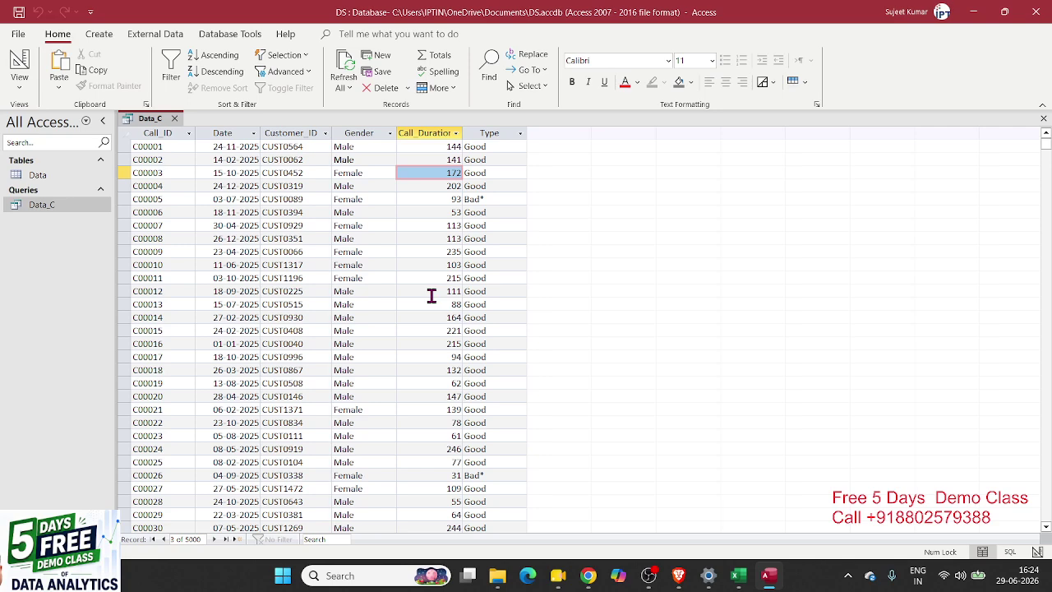
pyautogui.doubleClick(480, 202)
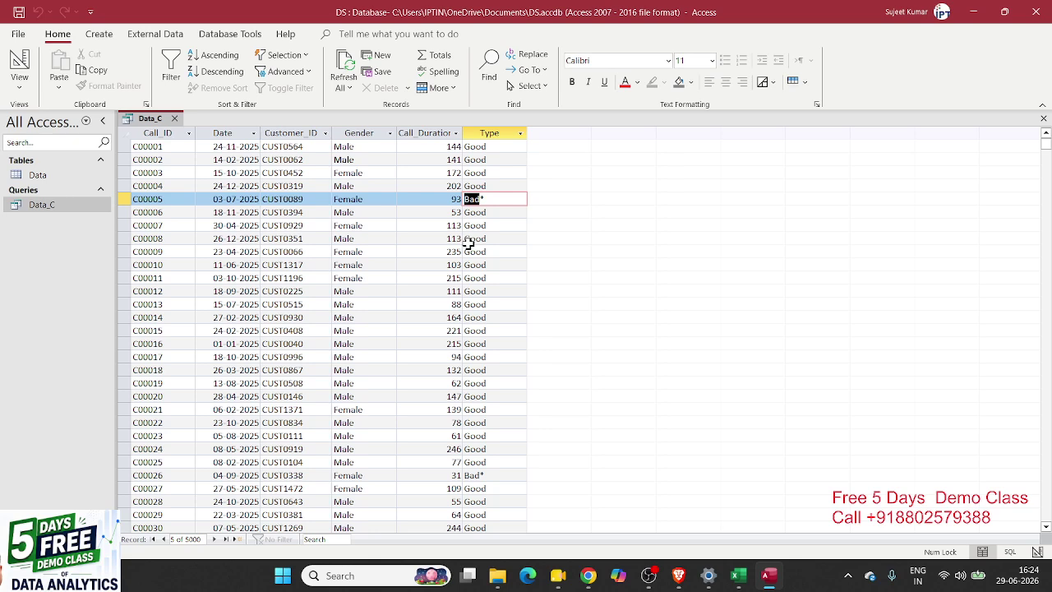
pyautogui.doubleClick(364, 199)
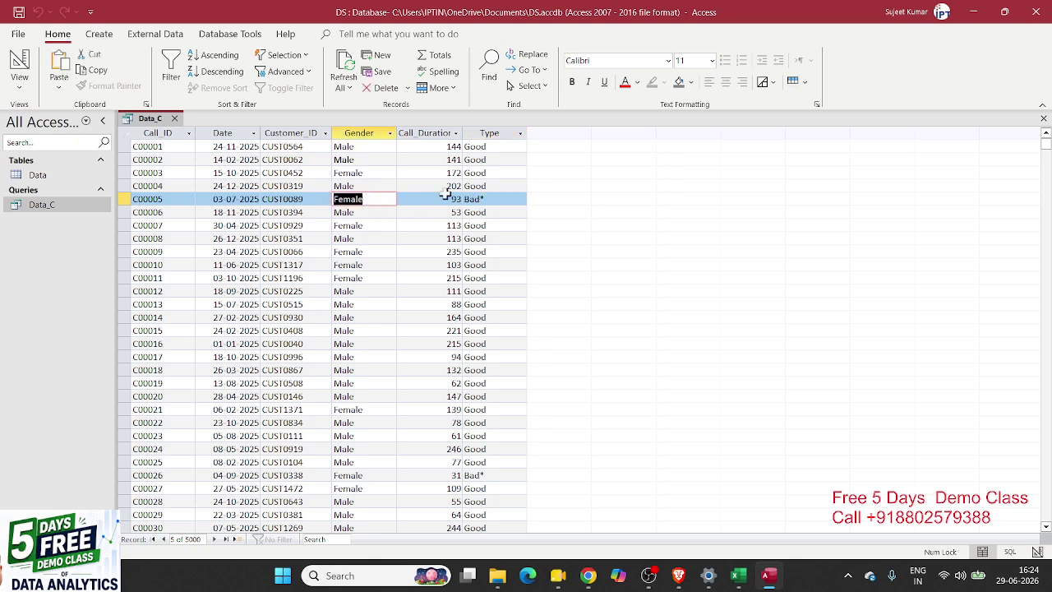
# - Check the Call_Duration and Type of record C00005, and close the Data_C query
pyautogui.moveTo(444, 193); pyautogui.dragTo(476, 202)
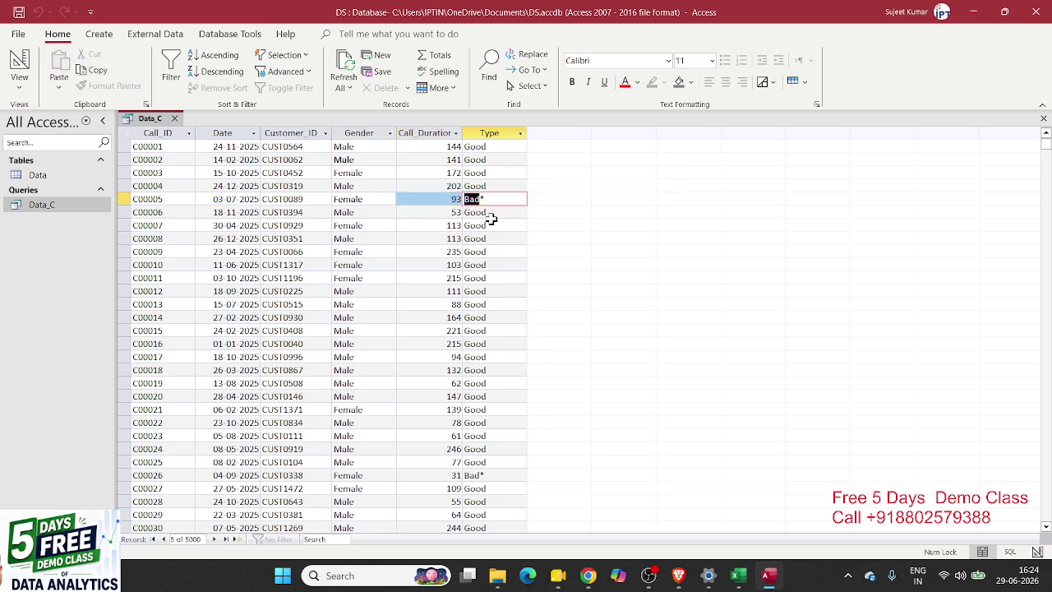
pyautogui.click(174, 119)
pyautogui.click(535, 323)
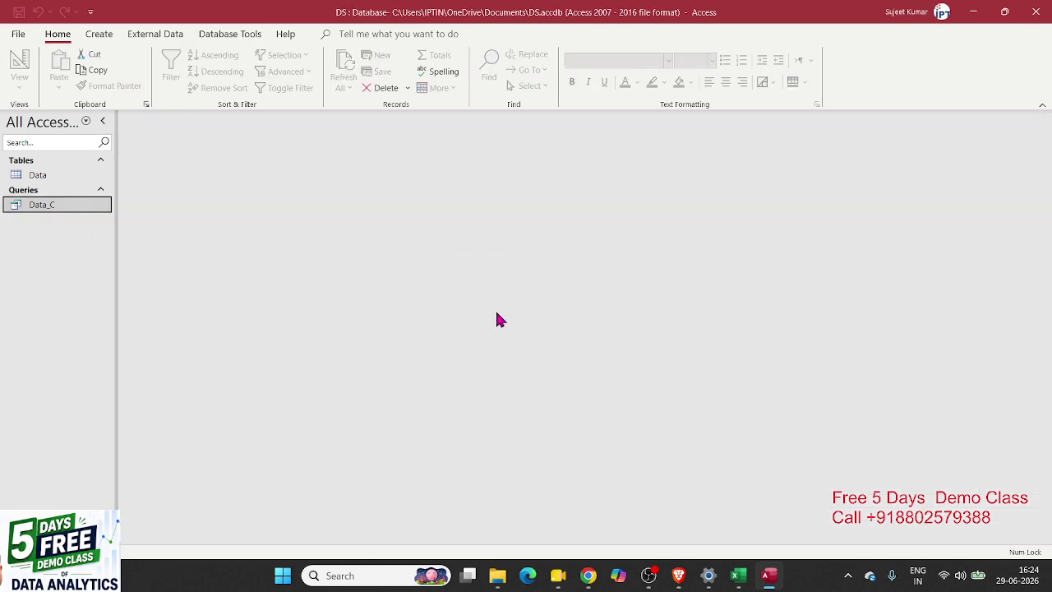
# - Open Data_C in Design View and show its Type expression in a widened Zoom window clear of the table's field list
pyautogui.rightClick(66, 205)
pyautogui.click(20, 208)
pyautogui.rightClick(66, 205)
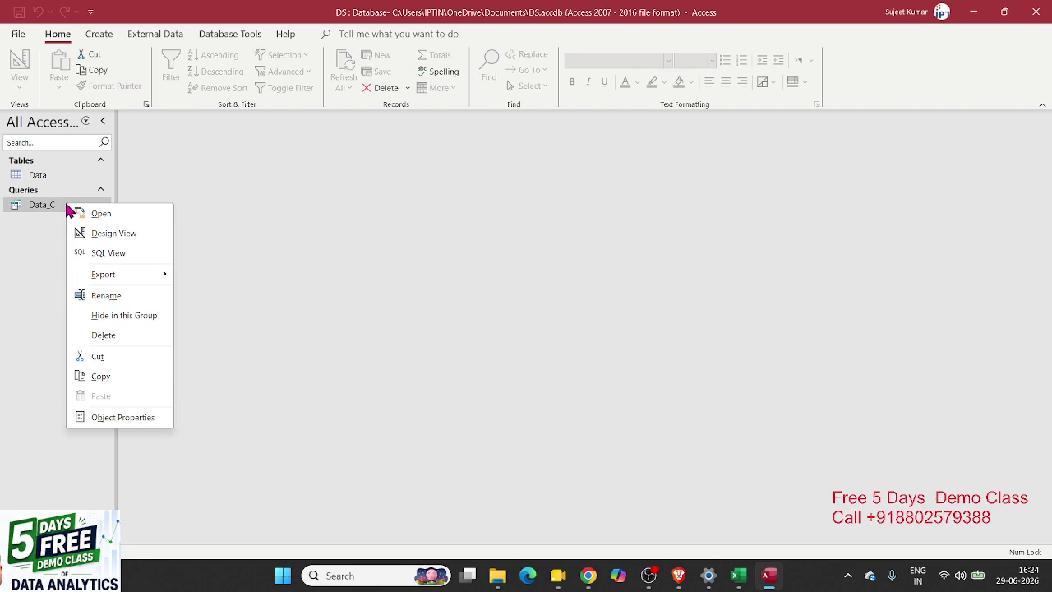
pyautogui.click(125, 236)
pyautogui.rightClick(559, 370)
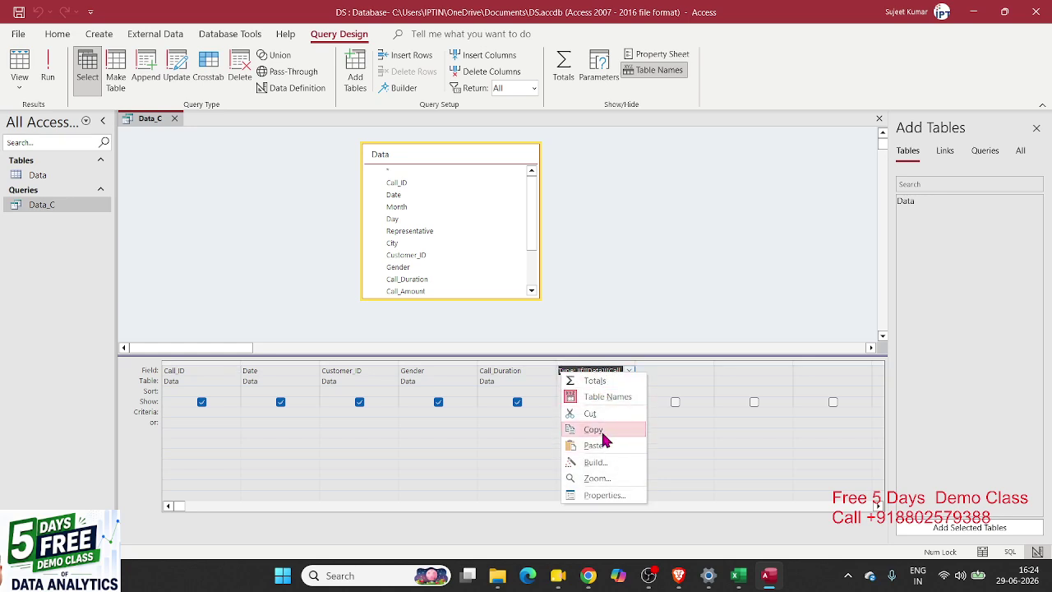
pyautogui.click(600, 478)
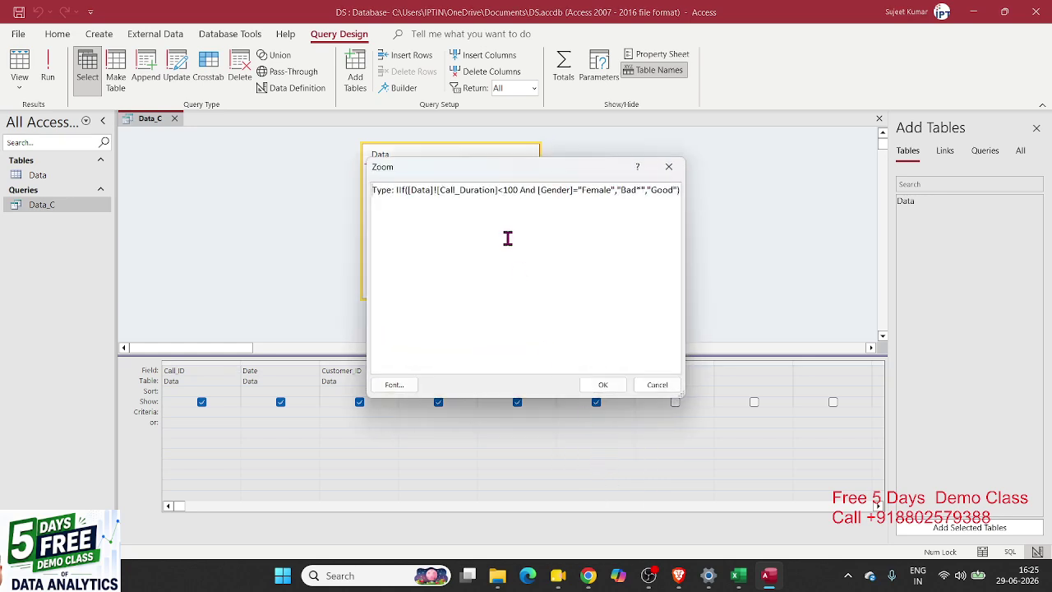
pyautogui.moveTo(439, 169); pyautogui.dragTo(369, 218)
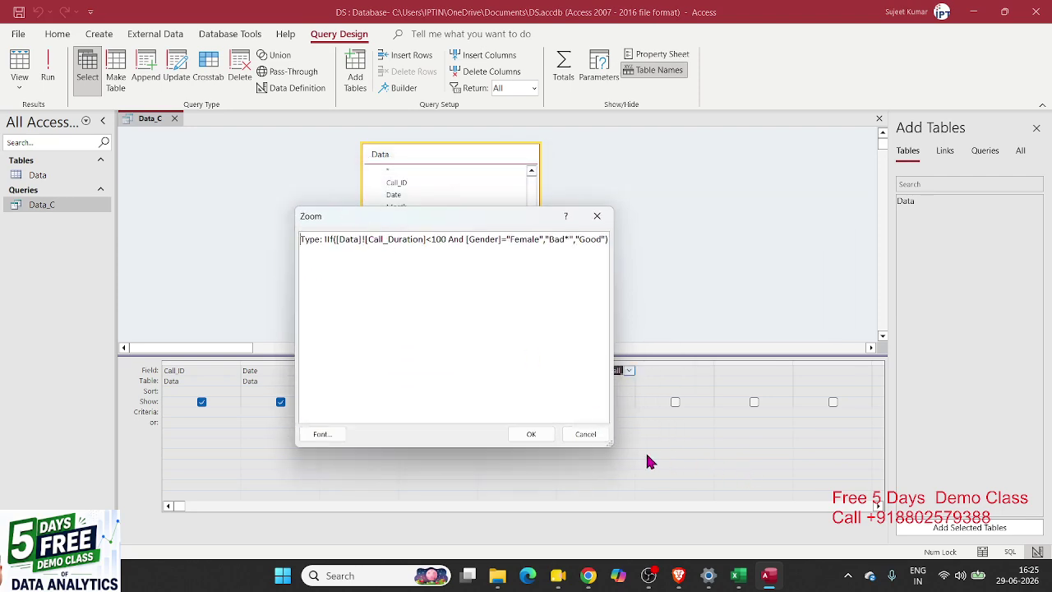
pyautogui.moveTo(612, 444); pyautogui.dragTo(717, 445)
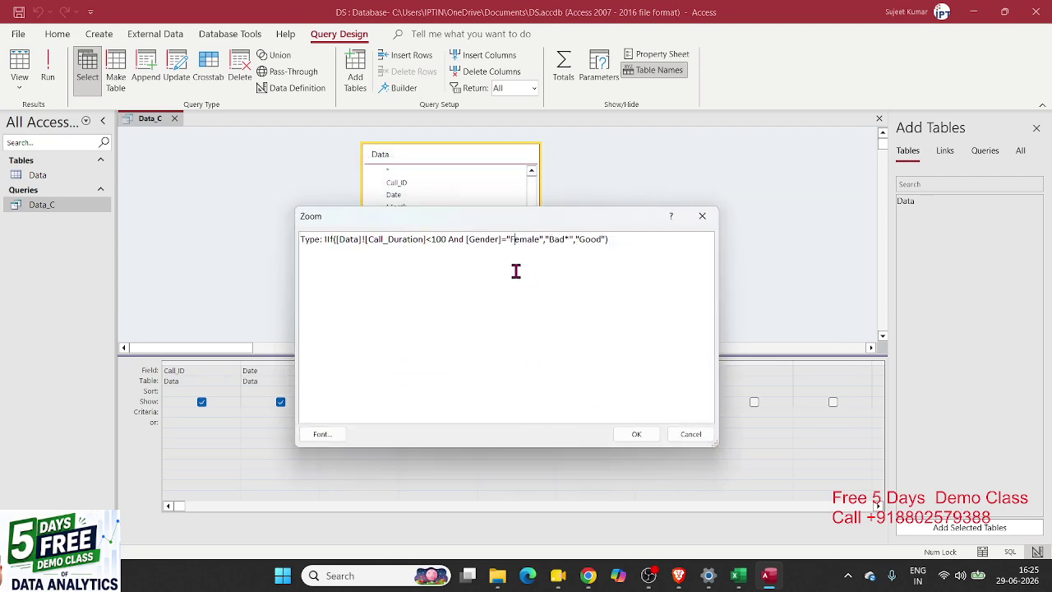
pyautogui.doubleClick(458, 240)
pyautogui.moveTo(416, 225); pyautogui.dragTo(629, 237)
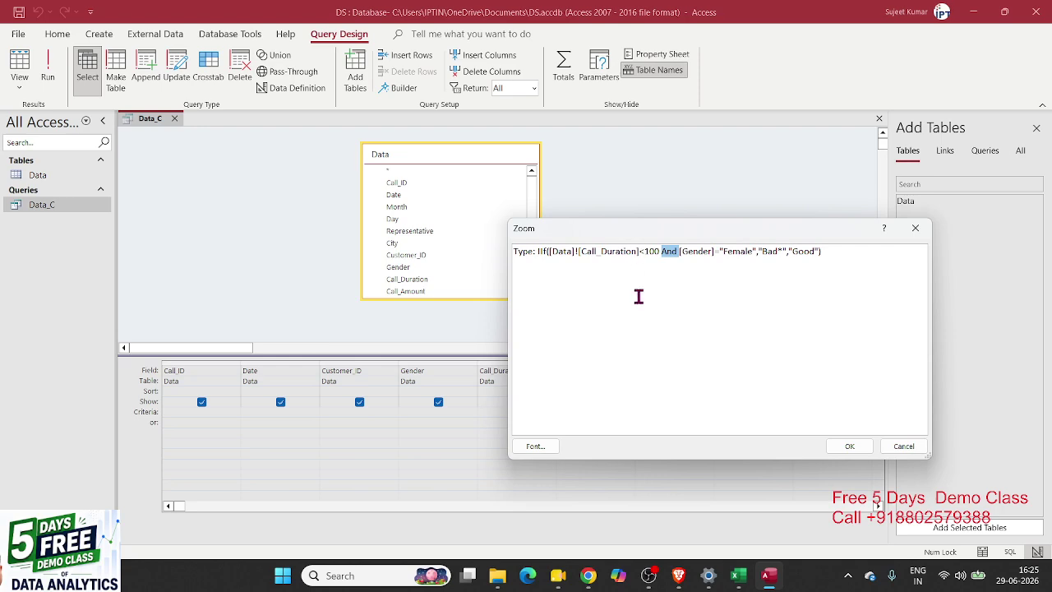
# - Replace the expression after Type: with the start of a new one, IIF([Call_duration]<=100,
pyautogui.moveTo(826, 253); pyautogui.dragTo(536, 251)
pyautogui.press('BackSpace')
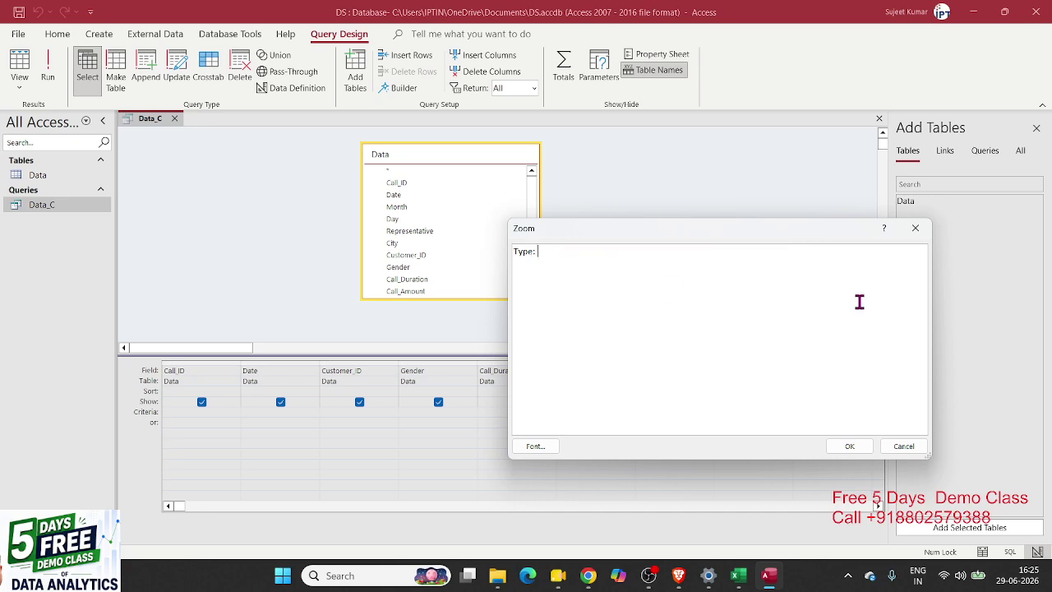
pyautogui.write('IIF([Call_duration]<=100,')
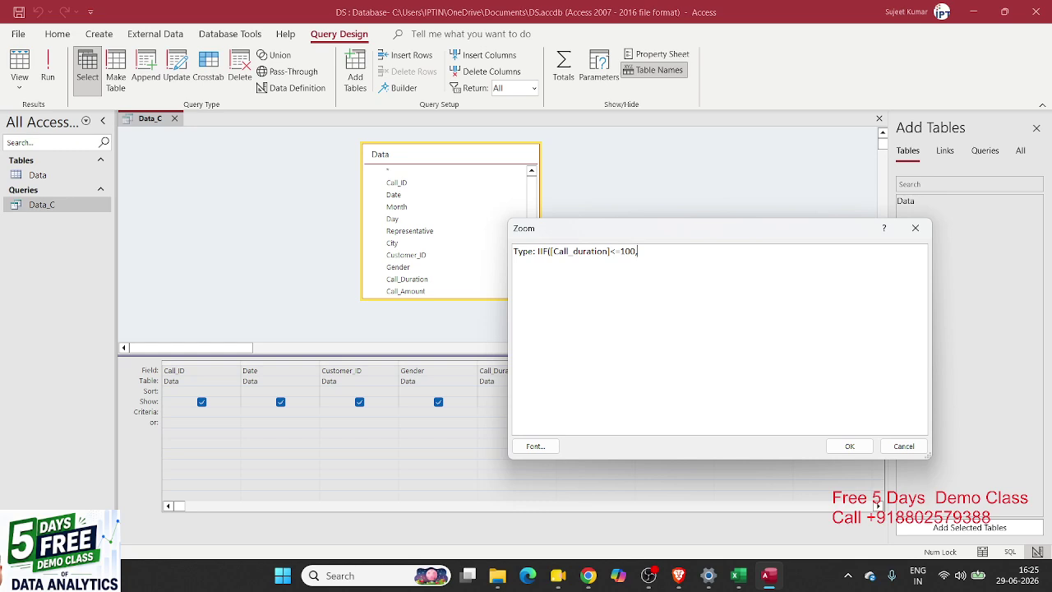
# - Add the nested condition iif([Gendar]="Female","Bad*","Good") as the true part of the Type expression
pyautogui.write('"')
pyautogui.write('if')
pyautogui.write('(')
pyautogui.write('[')
pyautogui.write('Ge')
pyautogui.write('ndar')
pyautogui.write(']')
pyautogui.write('="')
pyautogui.write('Femail')
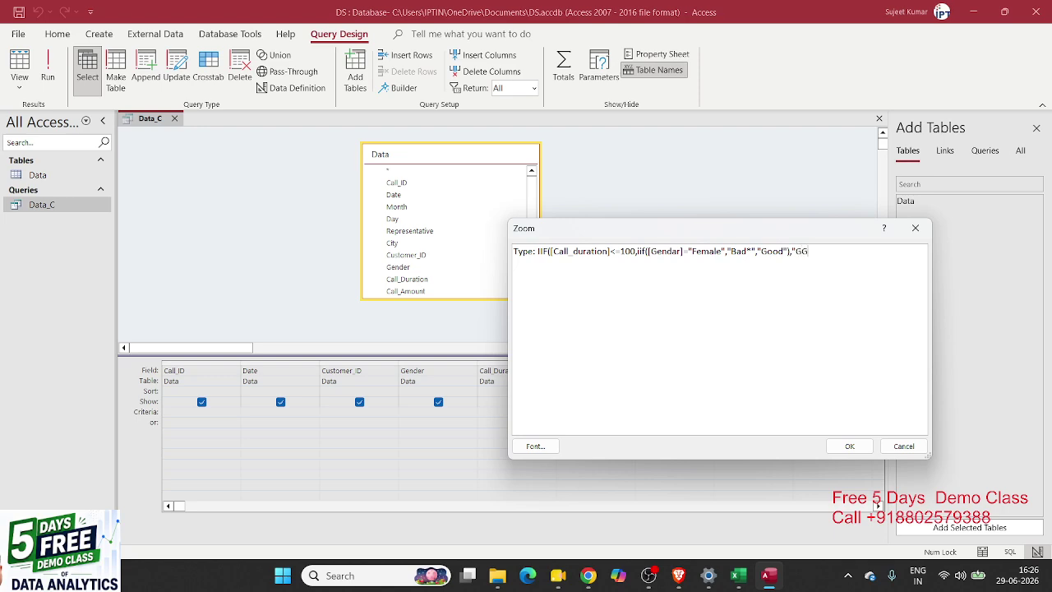
# - Complete the outer IIf of the Type expression with "BAD" as its false result
pyautogui.press('BackSpace')
pyautogui.press('BackSpace')
pyautogui.press('BackSpace')
pyautogui.write('OOD')
pyautogui.doubleClick(811, 251)
pyautogui.write('BAD')
# - Change the nested IIf's false result to "Bad" and the outer IIf's false result to "Good"
pyautogui.moveTo(636, 251); pyautogui.dragTo(598, 248)
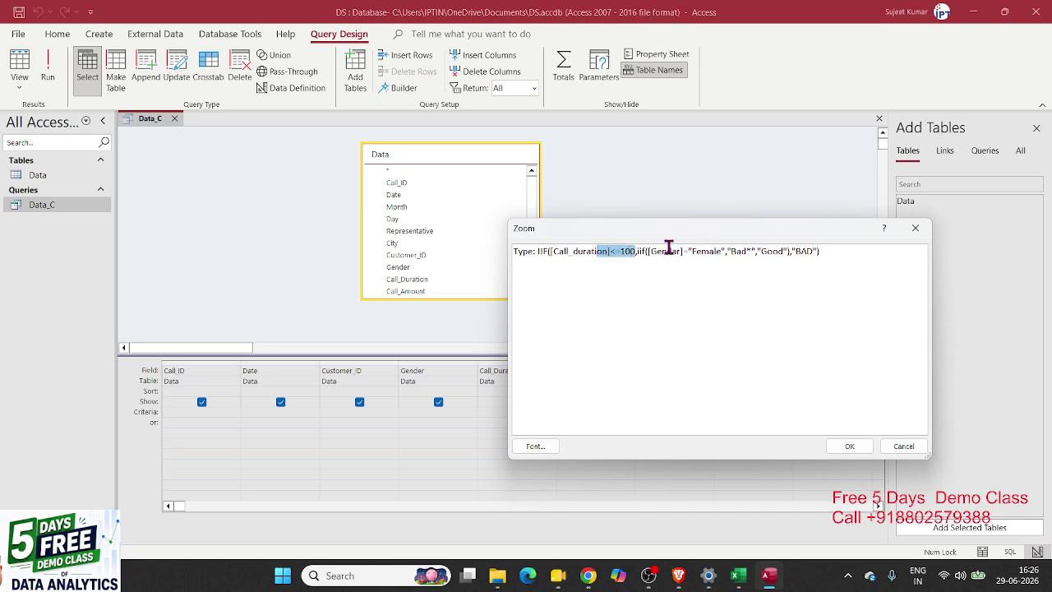
pyautogui.doubleClick(763, 251)
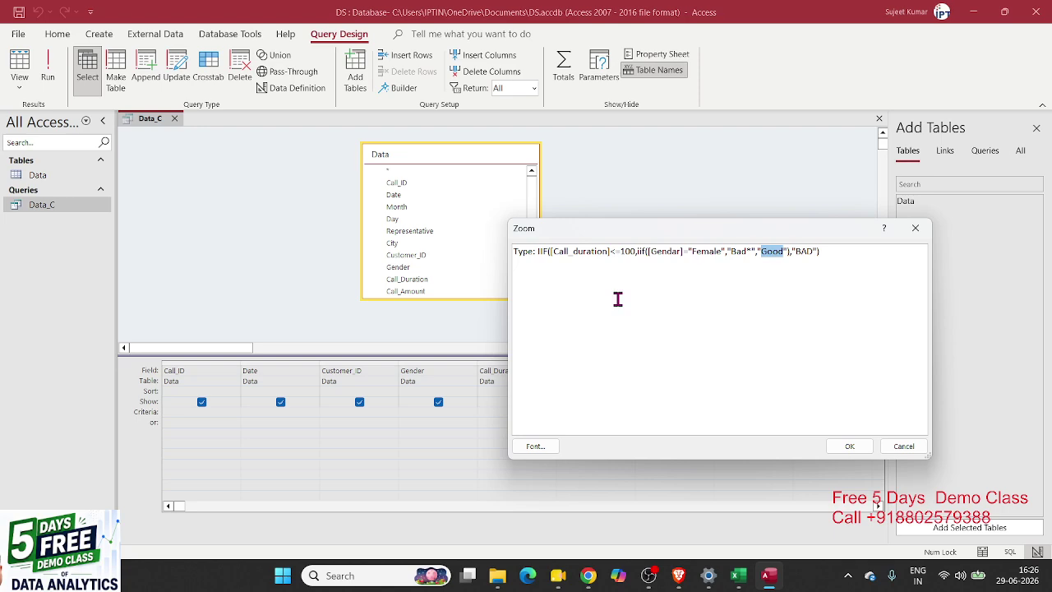
pyautogui.write('Bad')
pyautogui.doubleClick(797, 255)
pyautogui.doubleClick(798, 252)
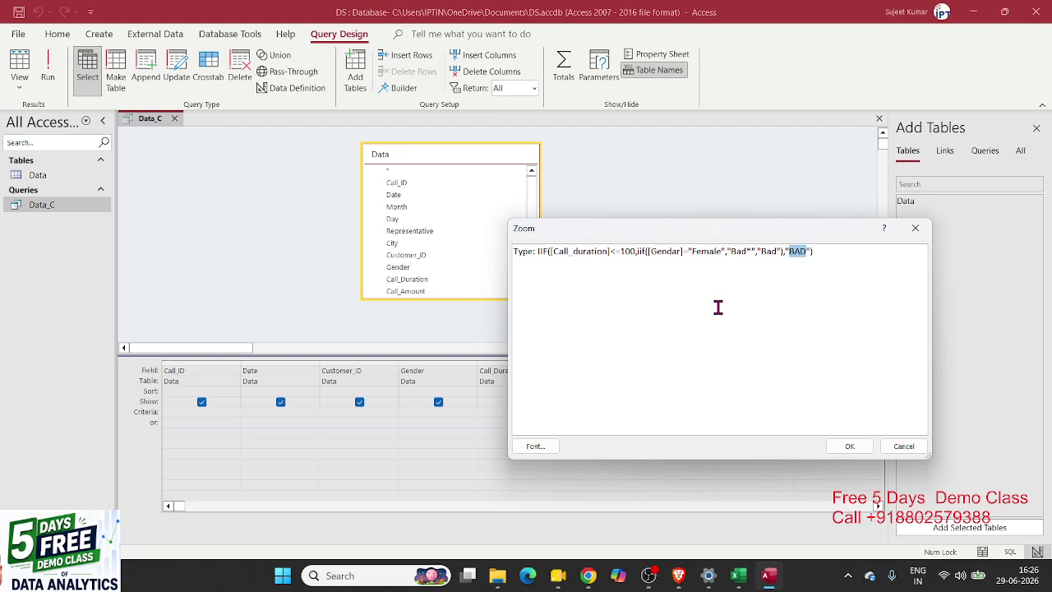
pyautogui.write('Good')
pyautogui.click(716, 299)
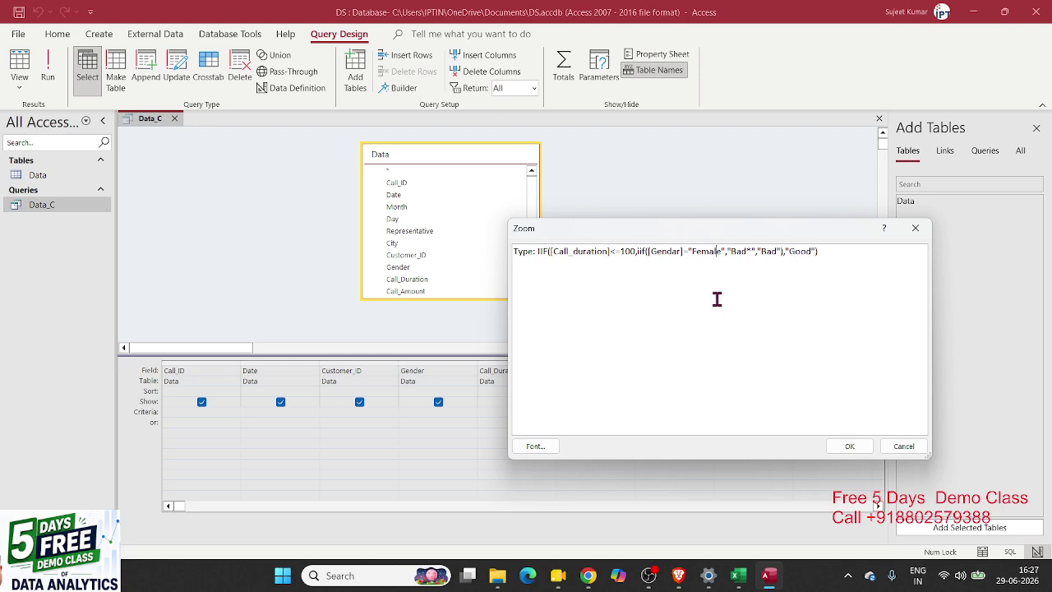
# - Review the Type expression's call-duration condition, its nested gender condition, and the results each one returns
pyautogui.click(540, 252)
pyautogui.moveTo(549, 252); pyautogui.dragTo(635, 251)
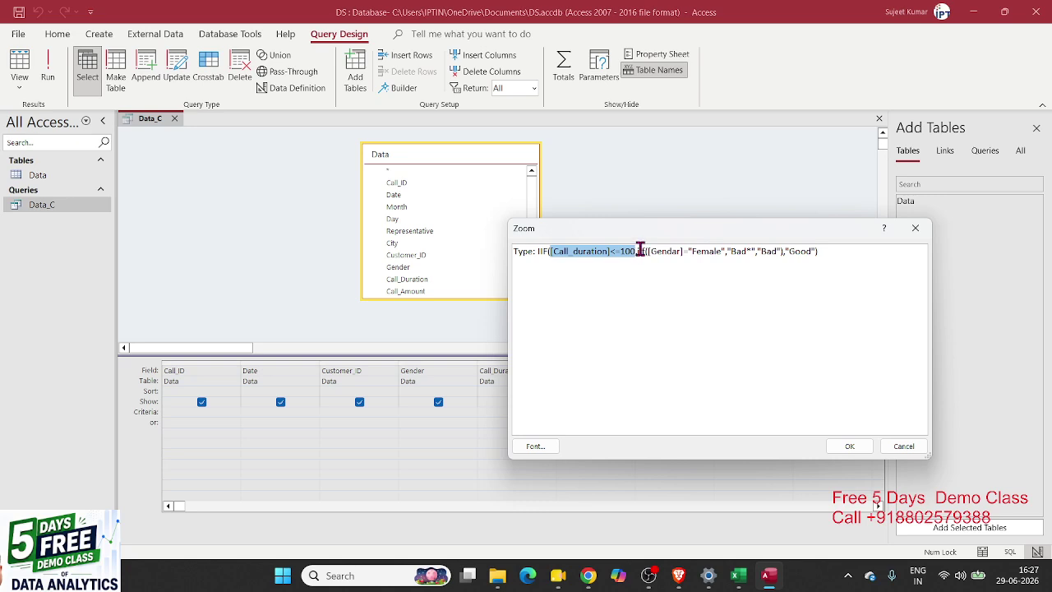
pyautogui.moveTo(639, 251); pyautogui.dragTo(798, 253)
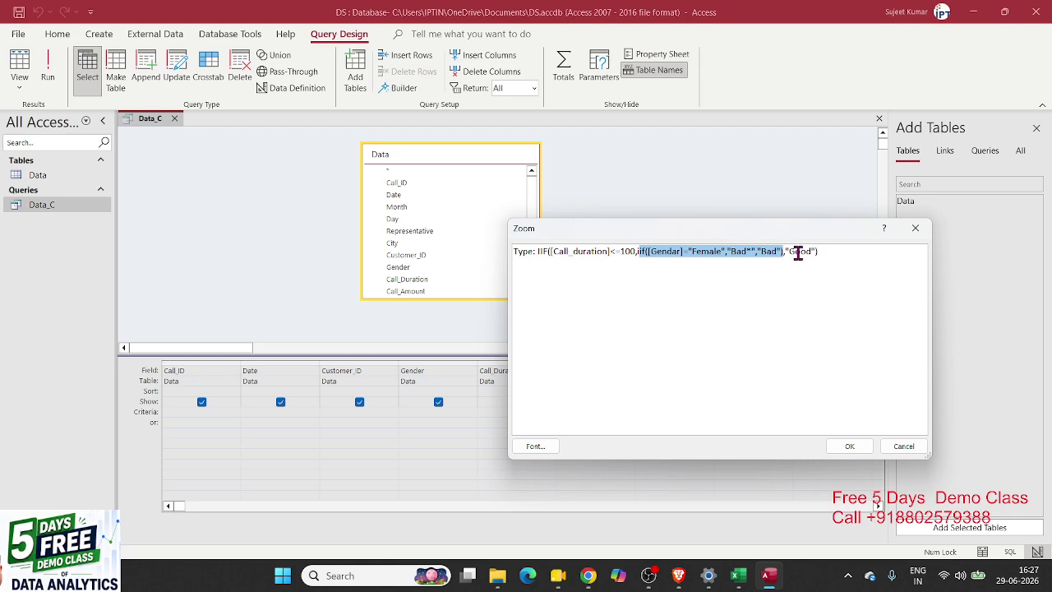
pyautogui.click(699, 290)
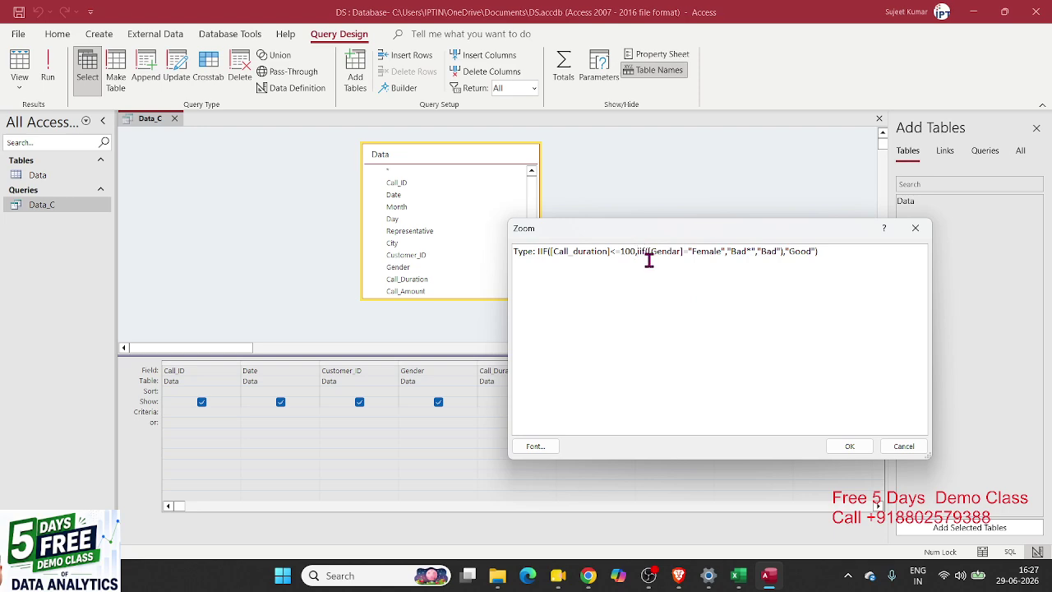
pyautogui.moveTo(646, 251); pyautogui.dragTo(714, 257)
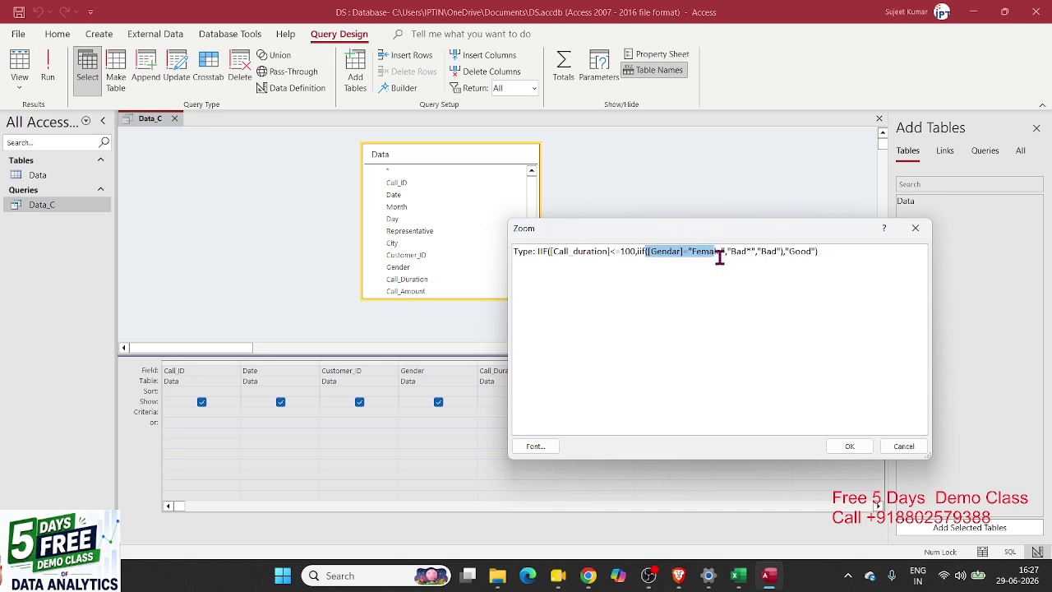
pyautogui.click(751, 250)
pyautogui.moveTo(752, 251); pyautogui.dragTo(730, 251)
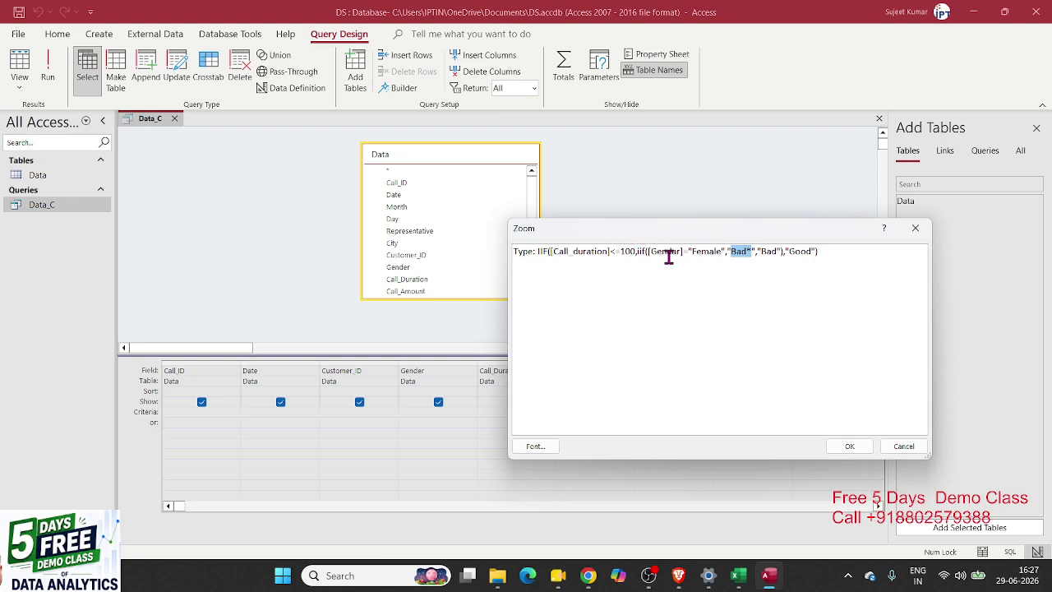
pyautogui.click(763, 251)
# - Accept the new Type expression, and close Data_C with its design changes saved
pyautogui.click(860, 448)
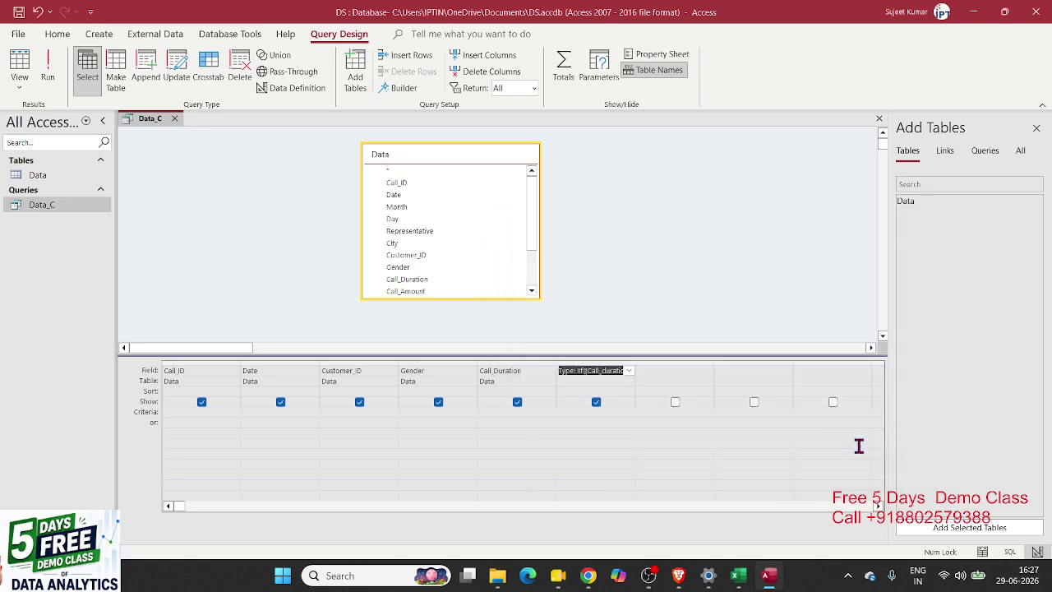
pyautogui.click(174, 119)
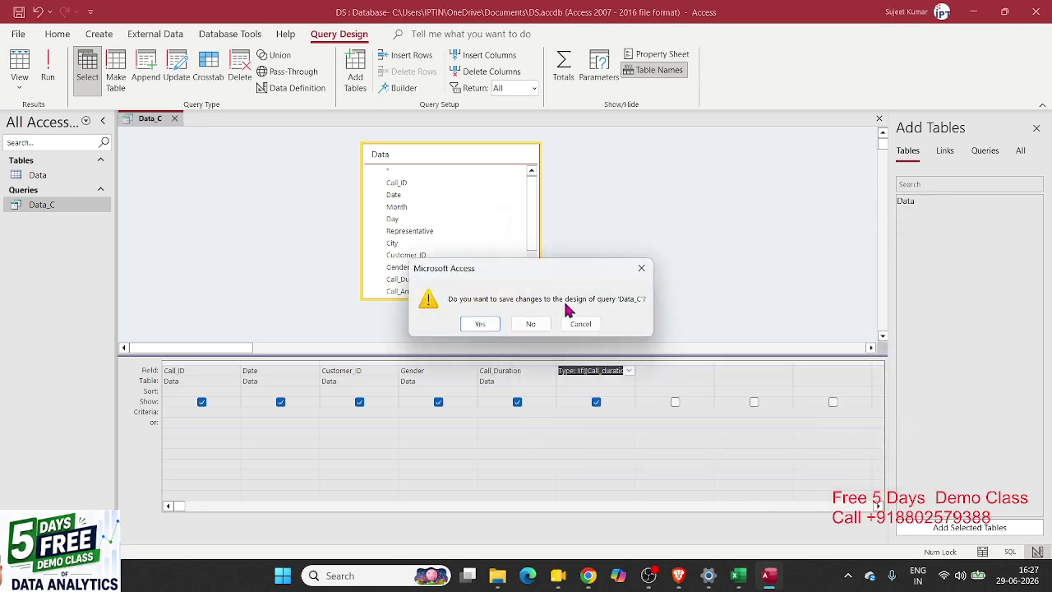
pyautogui.click(493, 324)
# - Try to show the Data_C records, and check the spelling of the Gender field name in the Data table
pyautogui.doubleClick(87, 207)
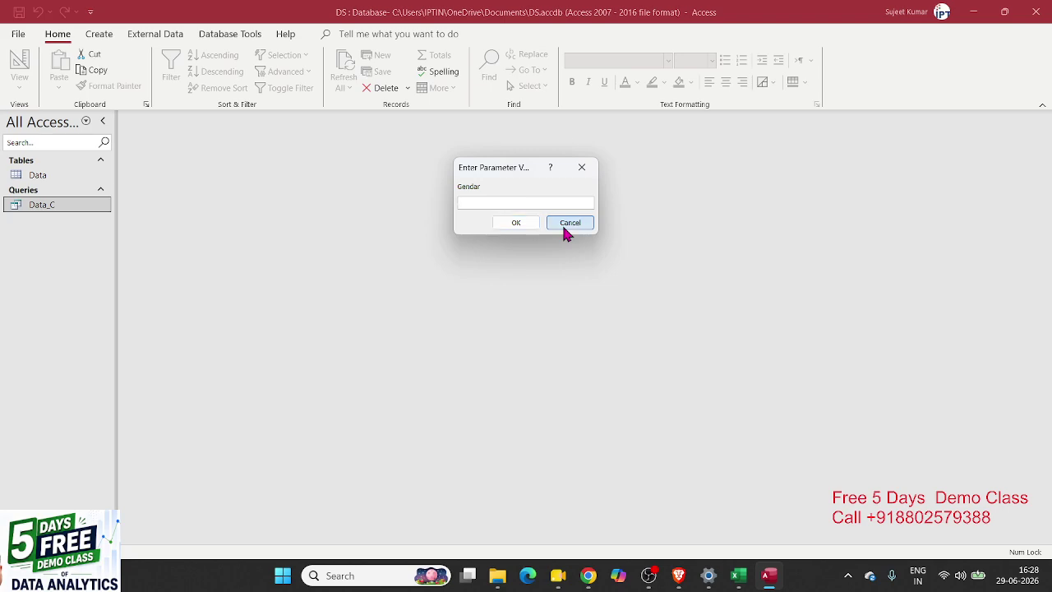
pyautogui.click(569, 225)
pyautogui.click(77, 190)
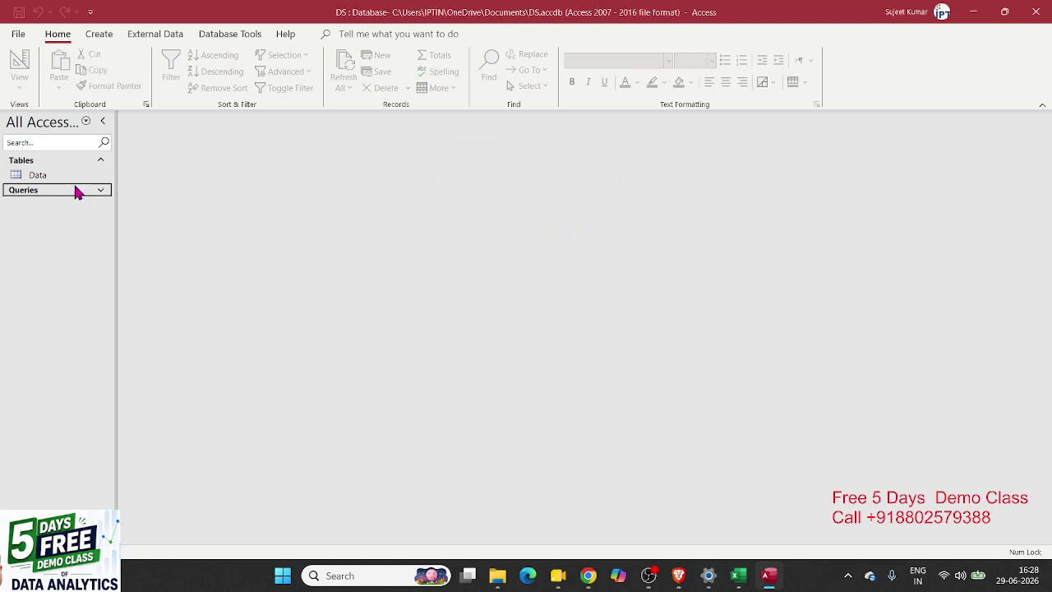
pyautogui.doubleClick(74, 181)
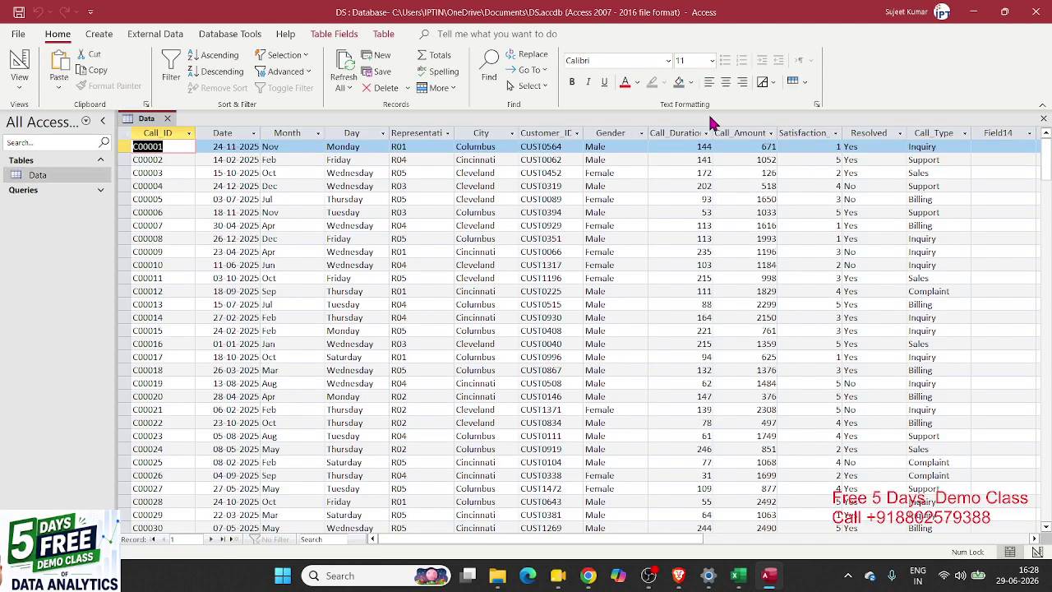
pyautogui.click(613, 133)
pyautogui.doubleClick(619, 136)
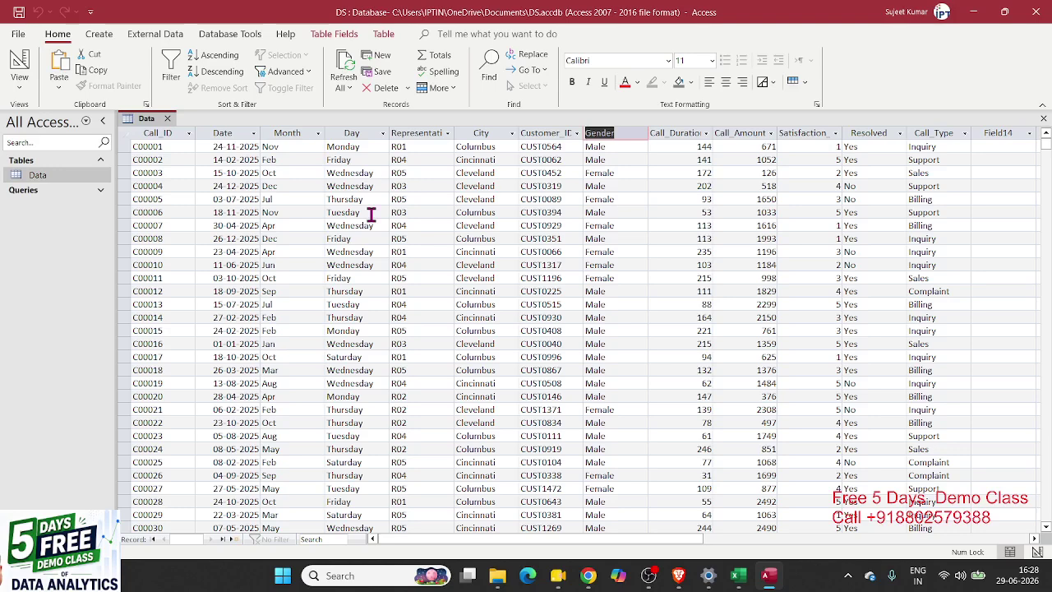
pyautogui.click(504, 236)
# - Expand the Queries group and try to show the Data_C records again, cancelling the Gendar parameter request
pyautogui.click(54, 191)
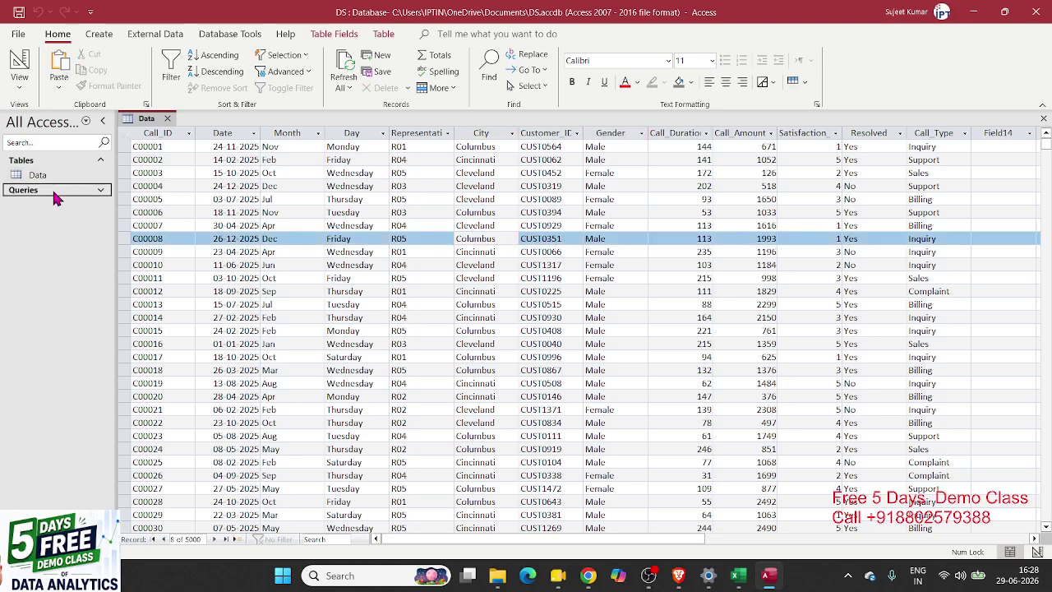
pyautogui.click(56, 206)
pyautogui.doubleClick(56, 206)
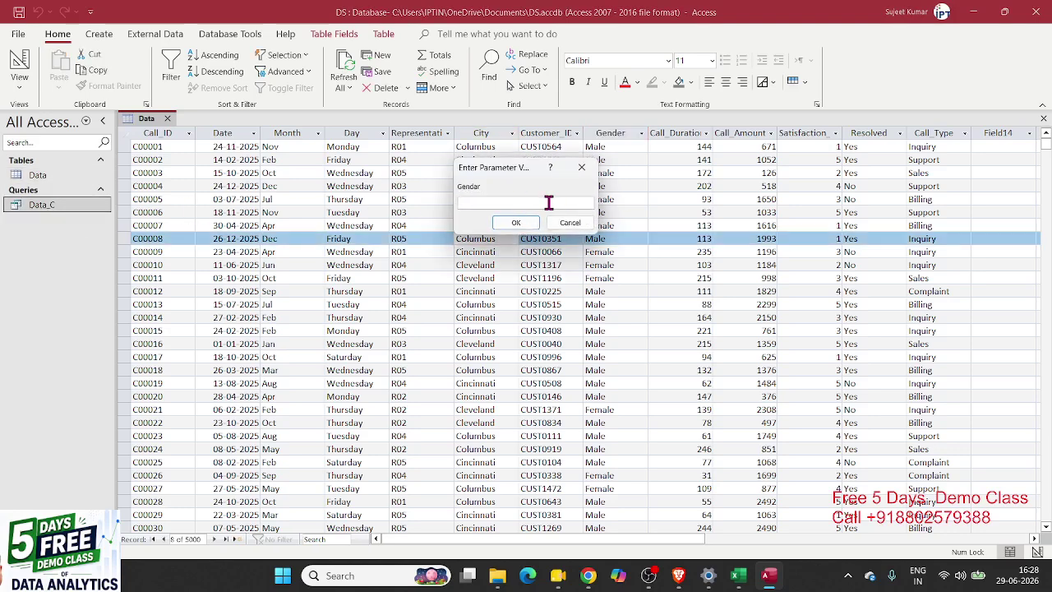
pyautogui.click(575, 223)
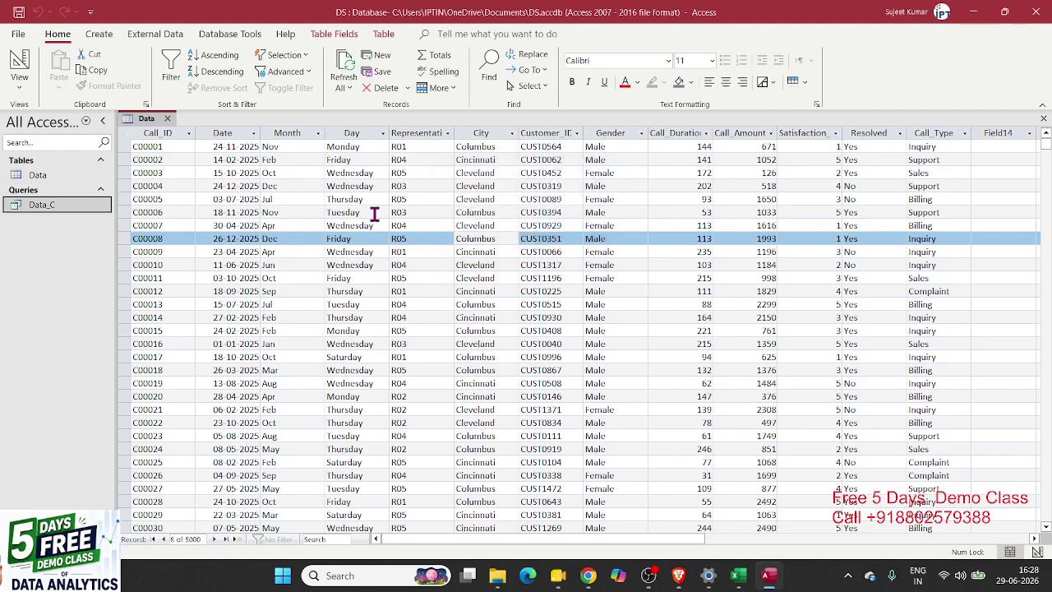
# - Show the Data table in Design View, and close the table
pyautogui.rightClick(76, 217)
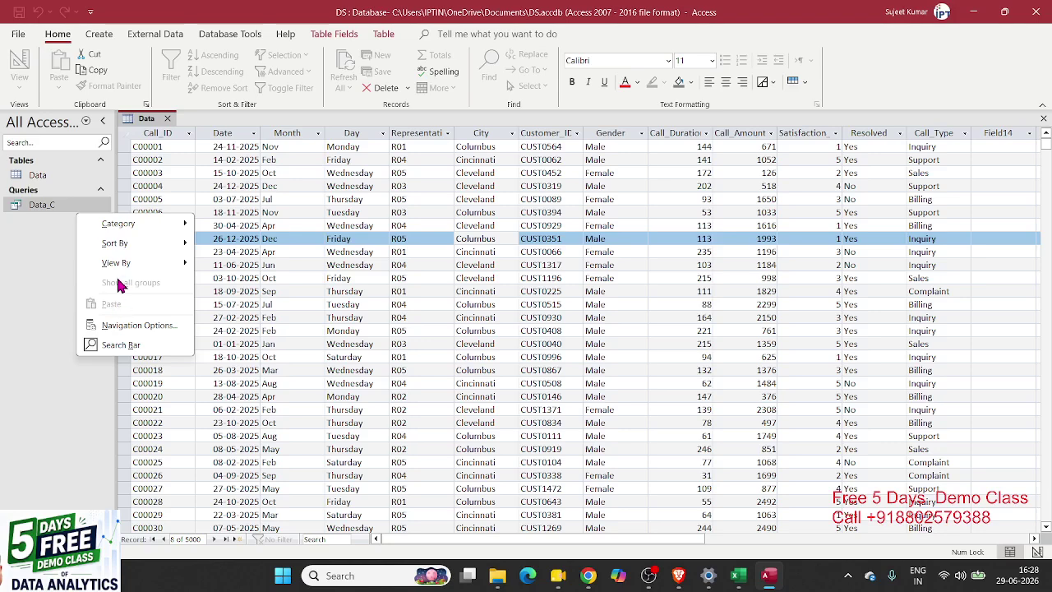
pyautogui.click(65, 205)
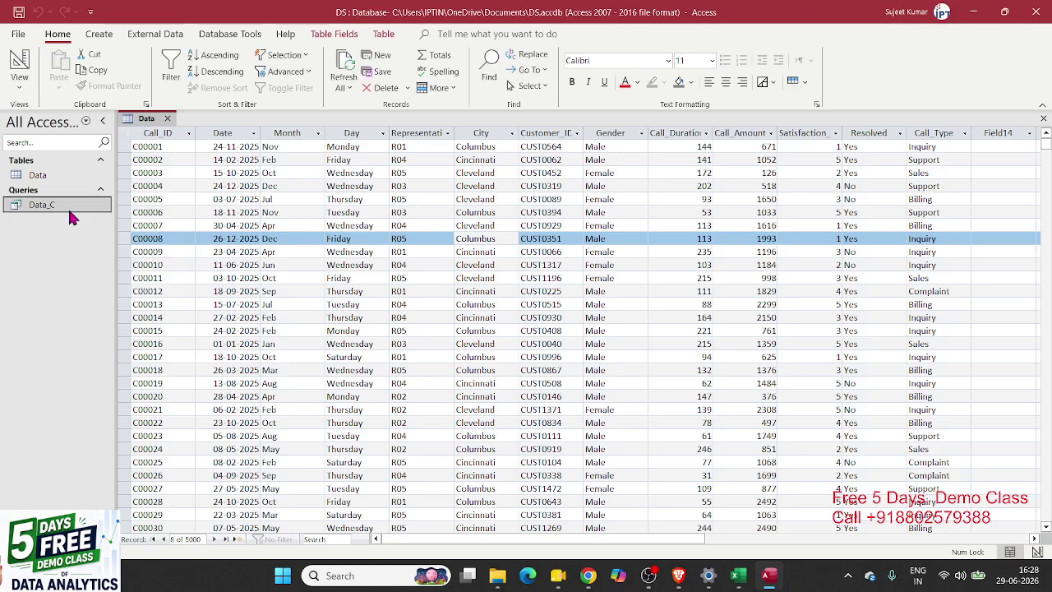
pyautogui.click(1038, 553)
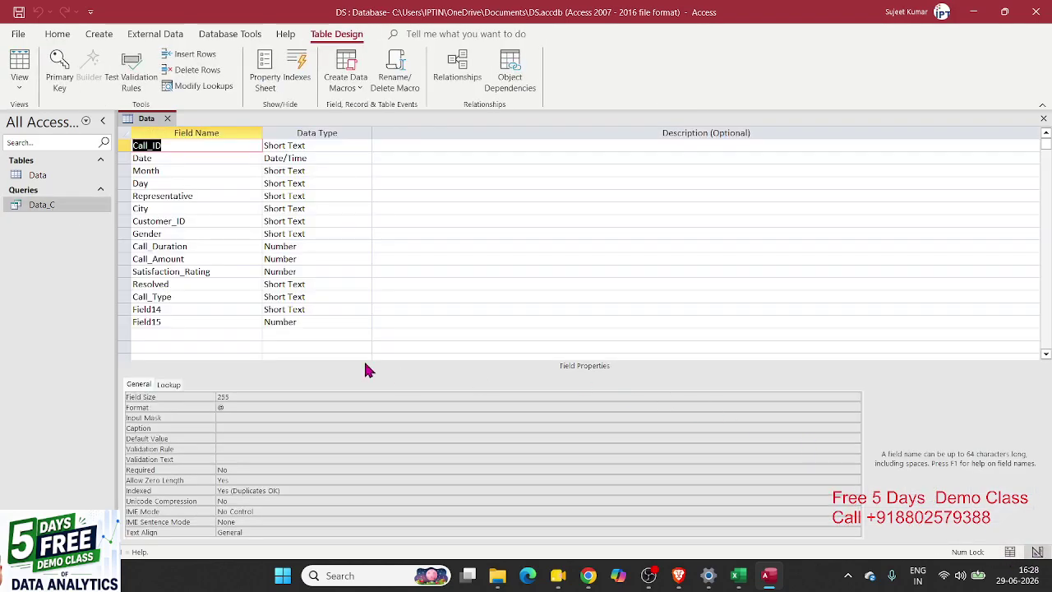
pyautogui.click(167, 118)
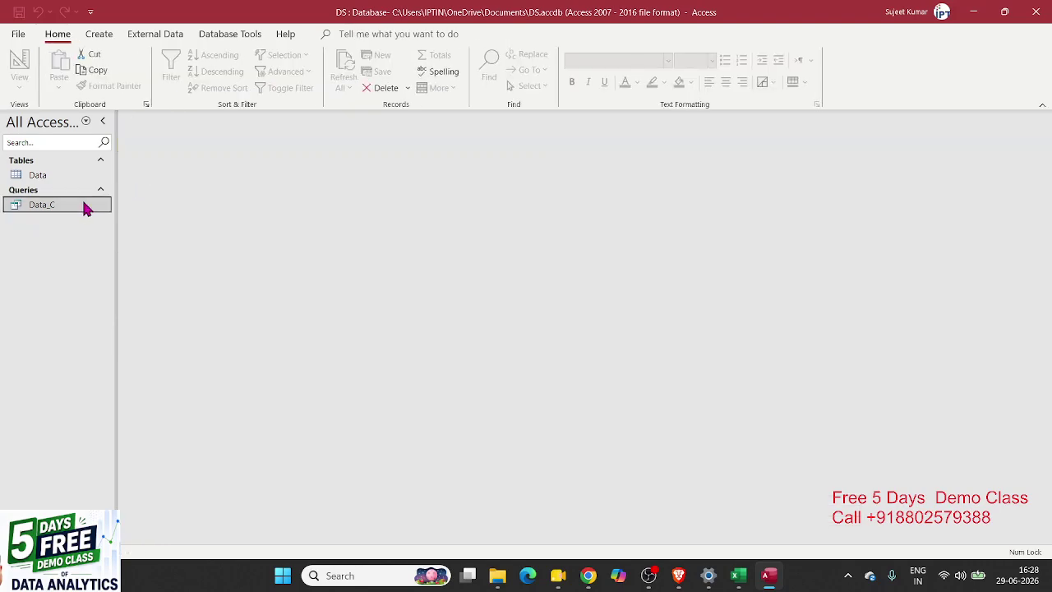
# - Try to show the Data_C records, cancel the parameter request, and show the query in Design View
pyautogui.doubleClick(82, 208)
pyautogui.click(578, 224)
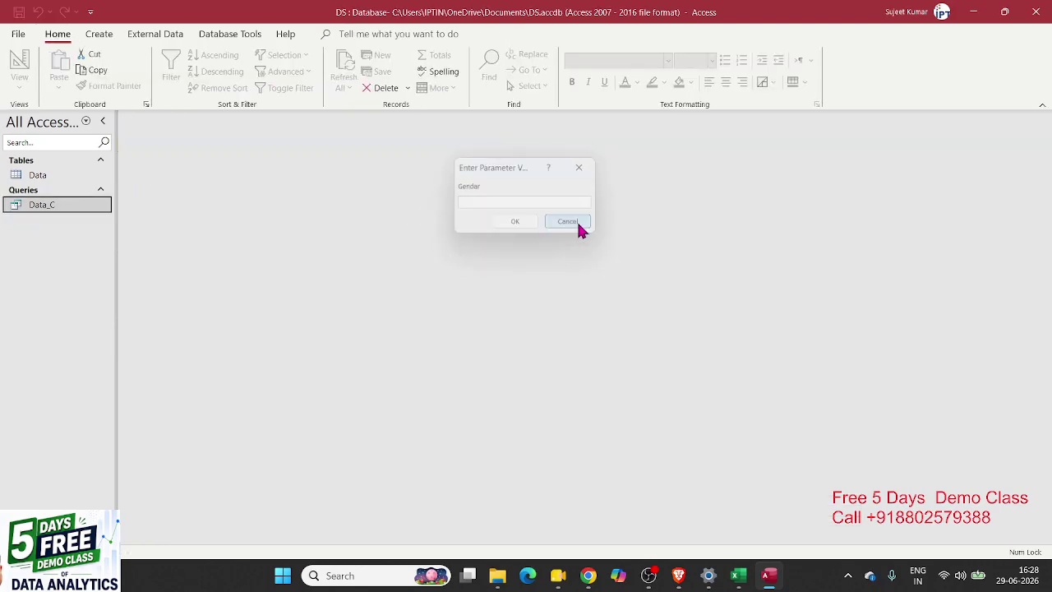
pyautogui.rightClick(89, 210)
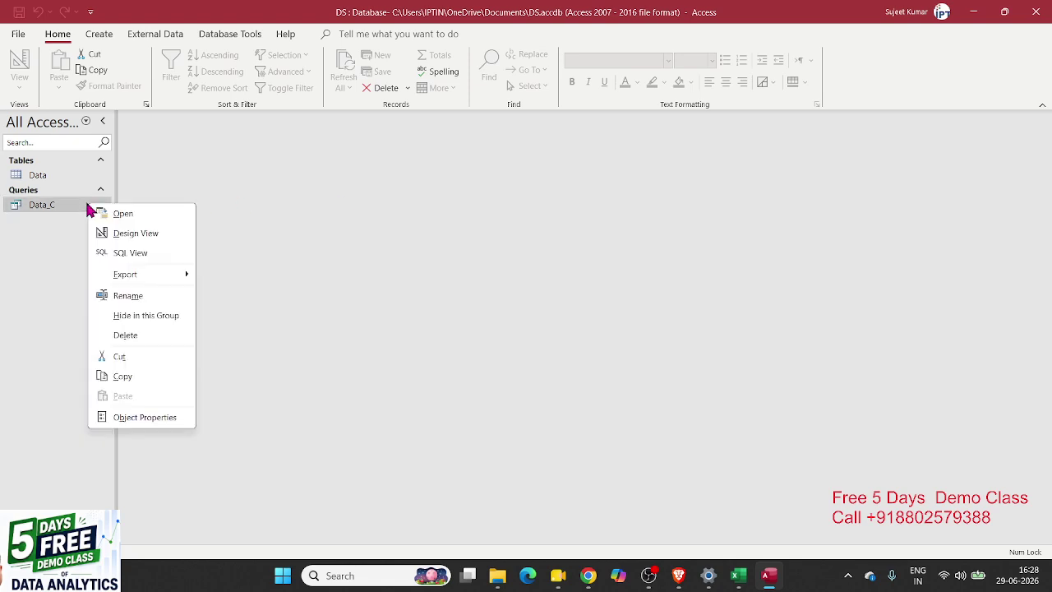
pyautogui.click(122, 233)
# - Set the field name in the inner IIf of the Type expression to [Gender], and accept the expression
pyautogui.click(586, 356)
pyautogui.rightClick(589, 359)
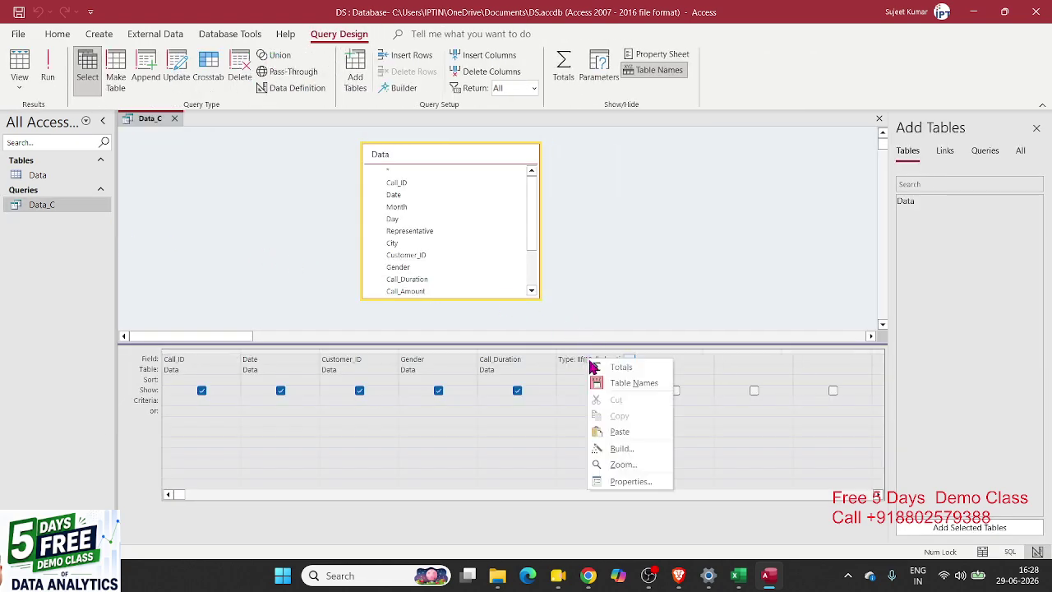
pyautogui.click(622, 465)
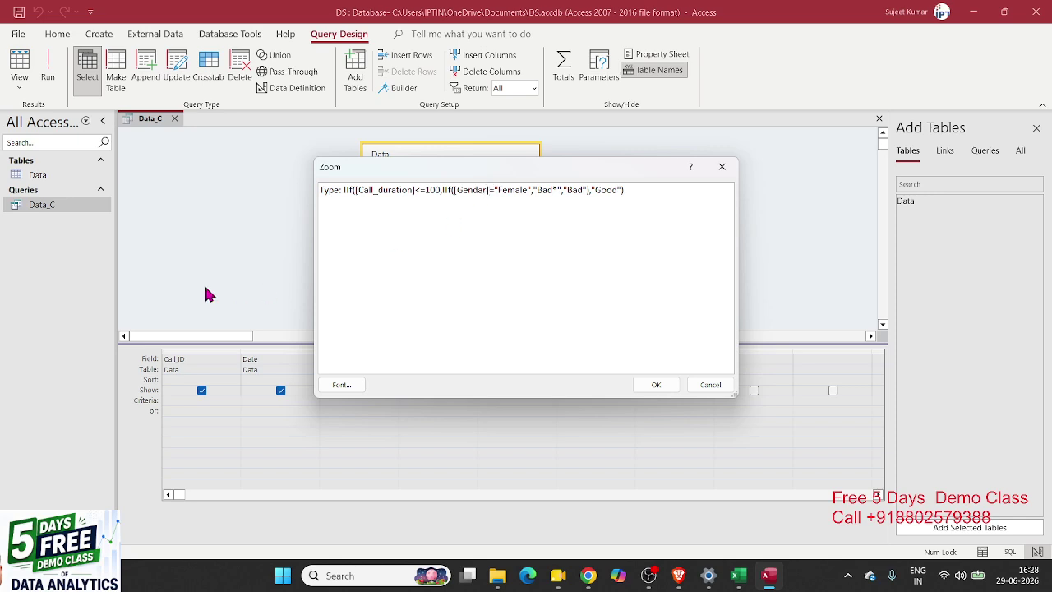
pyautogui.press('BackSpace')
pyautogui.press('BackSpace')
pyautogui.press('BackSpace')
pyautogui.press('BackSpace')
pyautogui.press('BackSpace')
pyautogui.press('BackSpace')
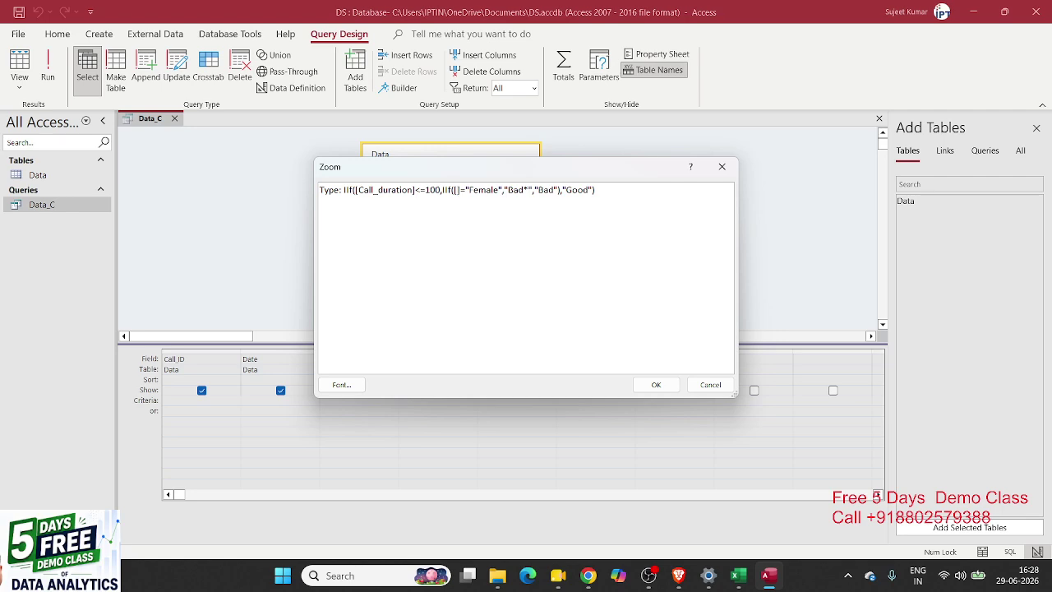
pyautogui.write('Gender')
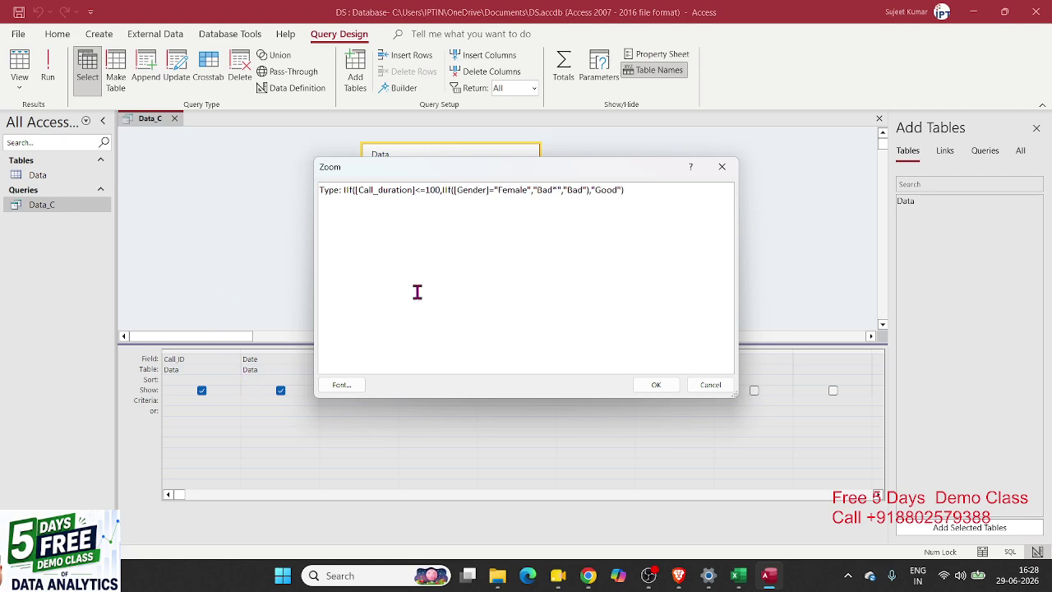
pyautogui.click(457, 190)
pyautogui.click(652, 386)
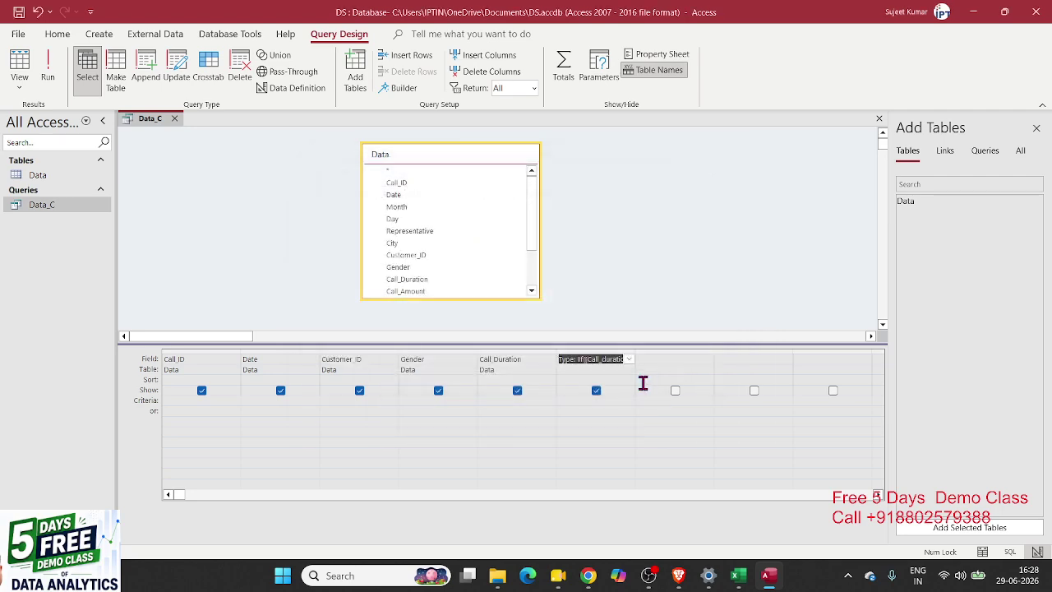
# - Close Data_C with its design changes saved, and show its records
pyautogui.click(175, 118)
pyautogui.click(487, 324)
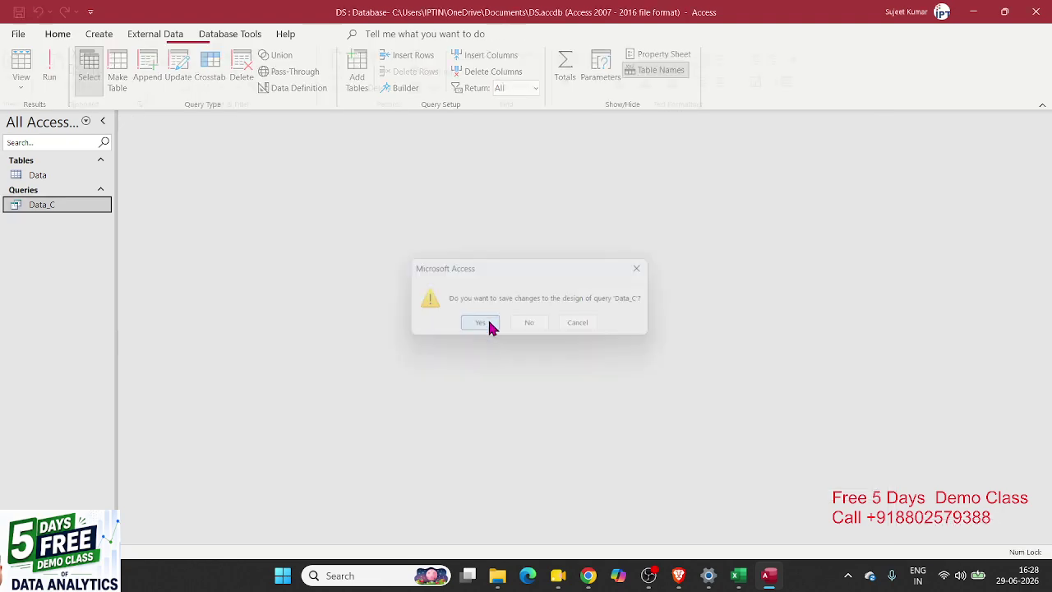
pyautogui.doubleClick(57, 210)
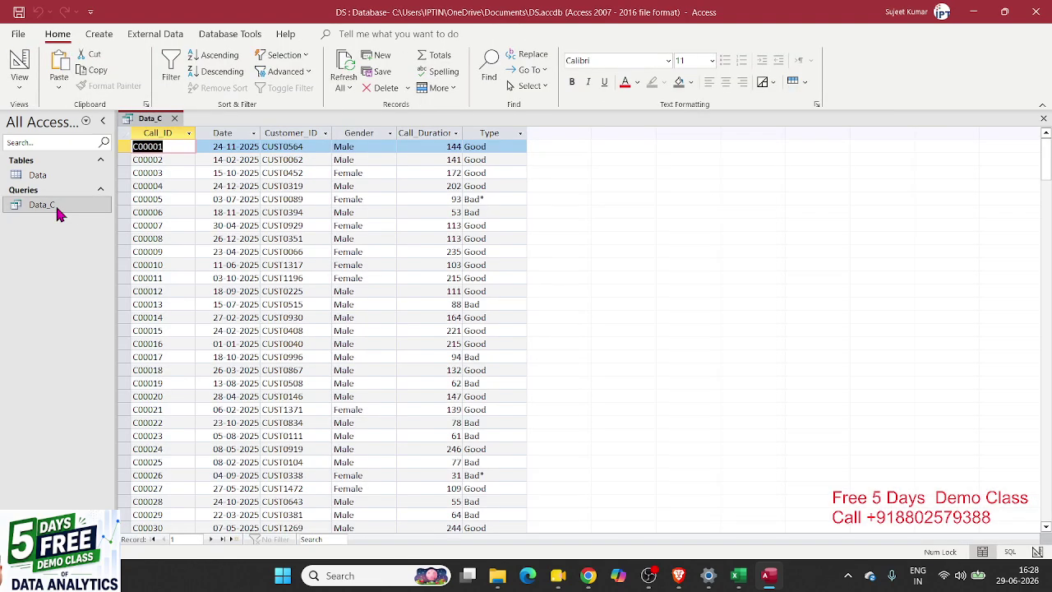
# - Compare the Call_Duration and Type values of records C00005 and C00006 in Data_C
pyautogui.doubleClick(426, 199)
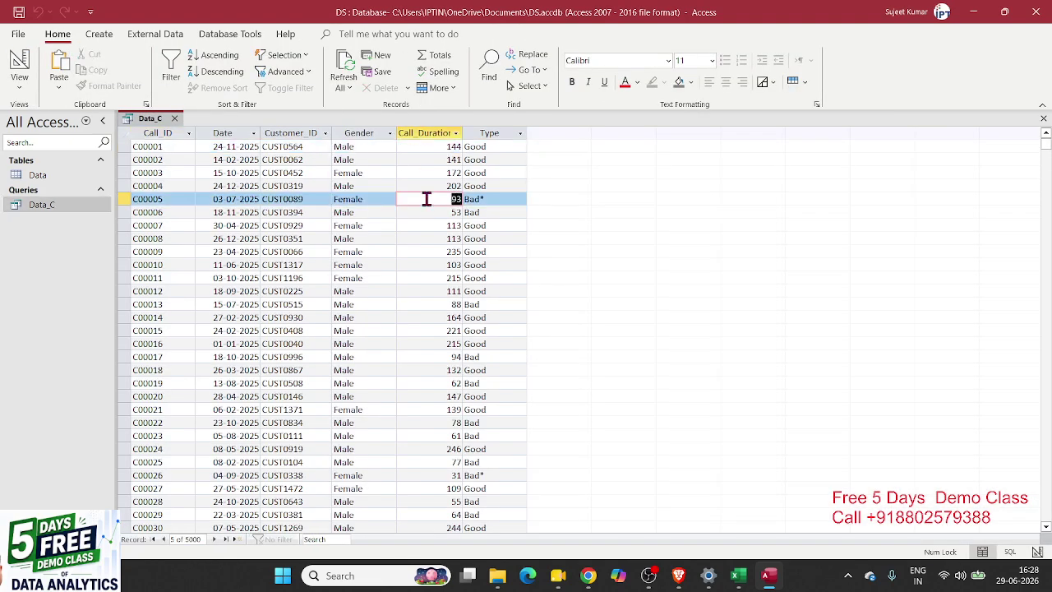
pyautogui.doubleClick(472, 199)
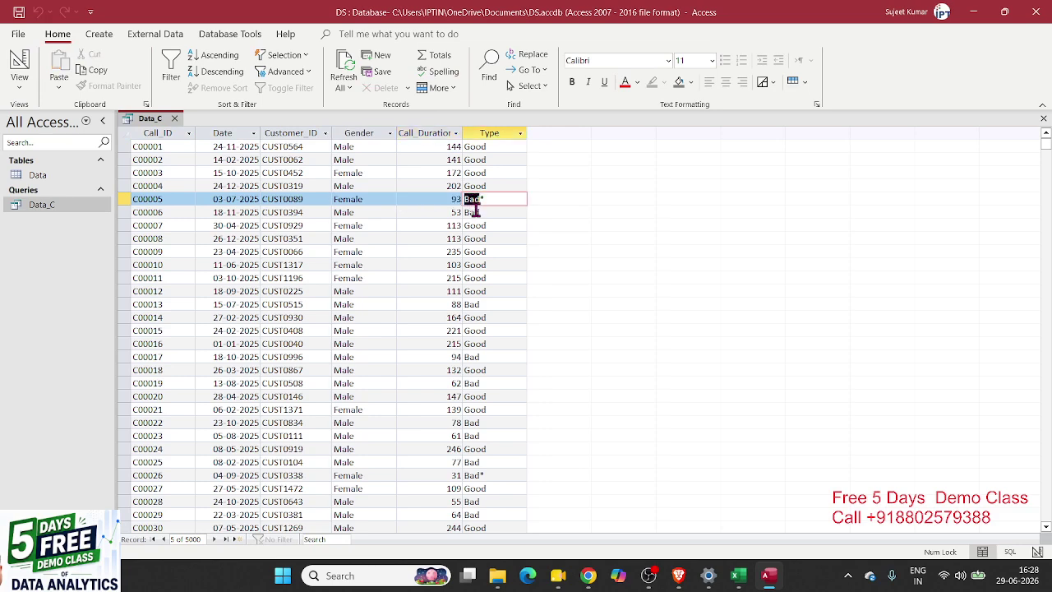
pyautogui.doubleClick(475, 212)
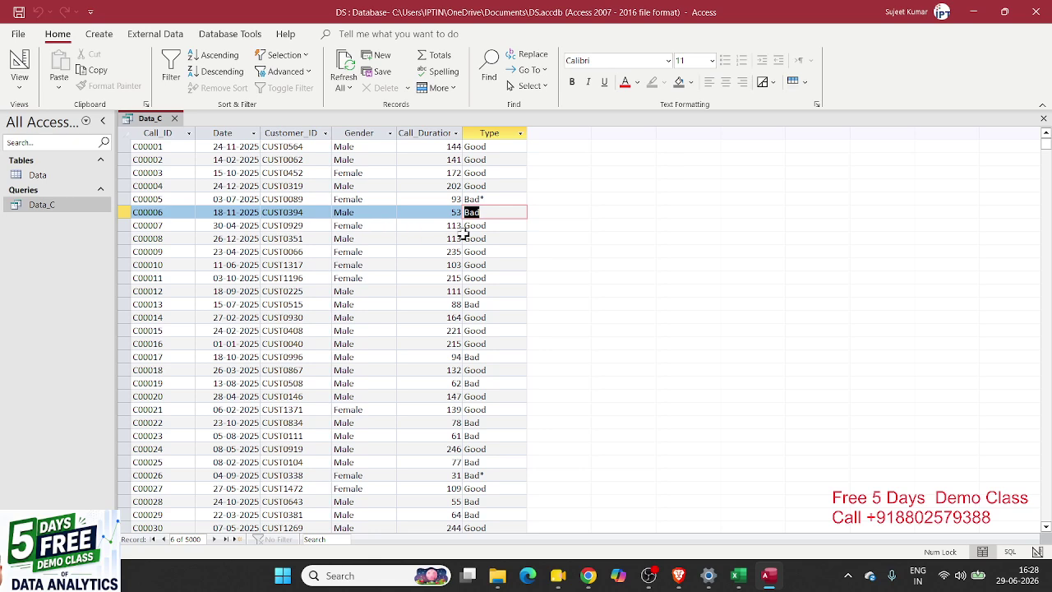
pyautogui.doubleClick(473, 199)
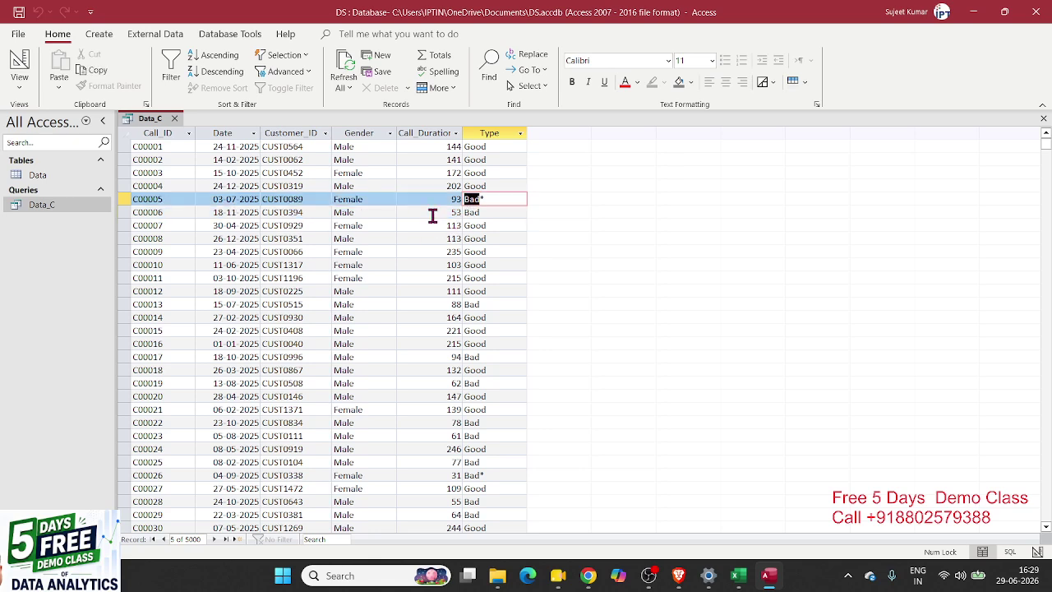
# - Show the Data table's records and check the full name of the satisfaction rating field
pyautogui.hotkey('alt', 'Tab')
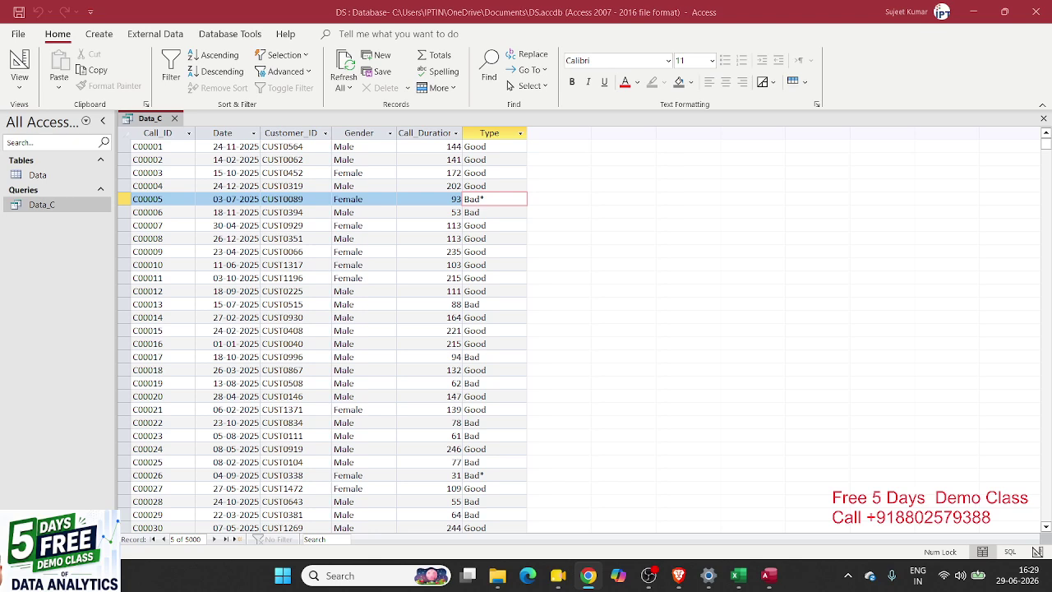
pyautogui.doubleClick(51, 175)
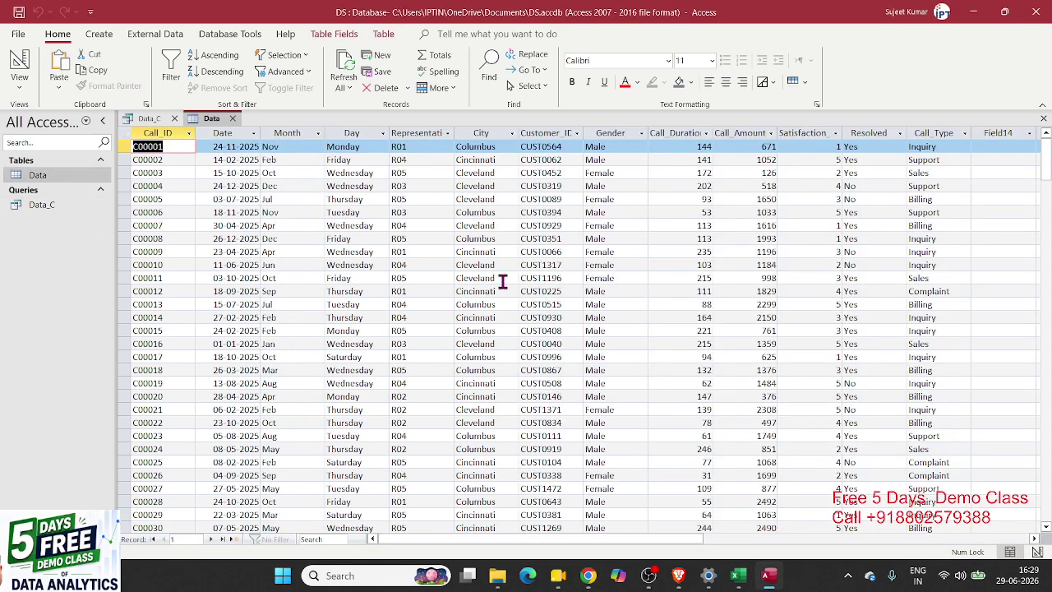
pyautogui.doubleClick(797, 132)
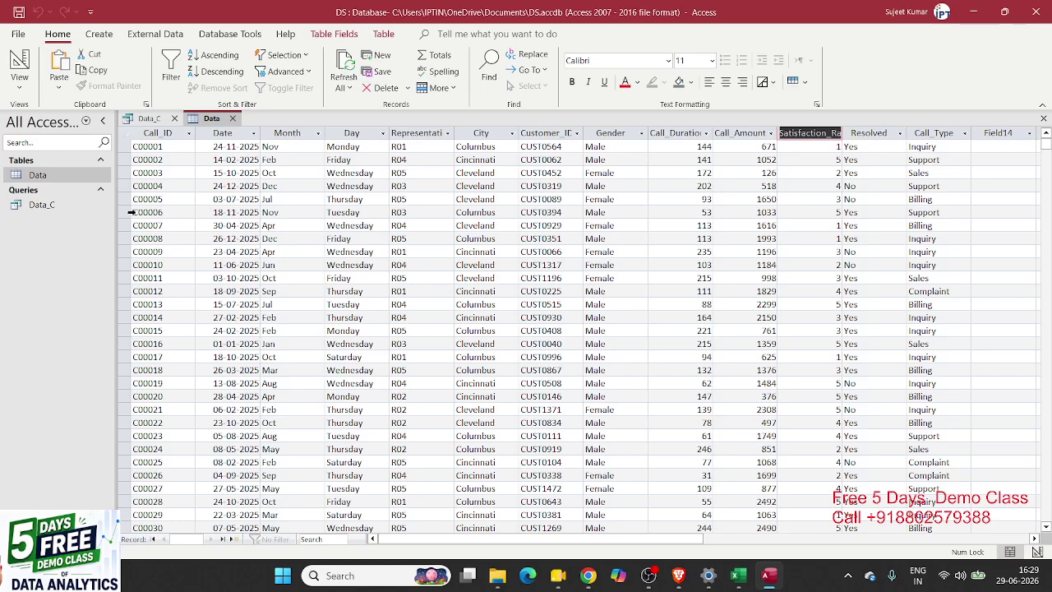
# - Show the SQL statement of Data_C, and switch the query to Design View
pyautogui.click(78, 210)
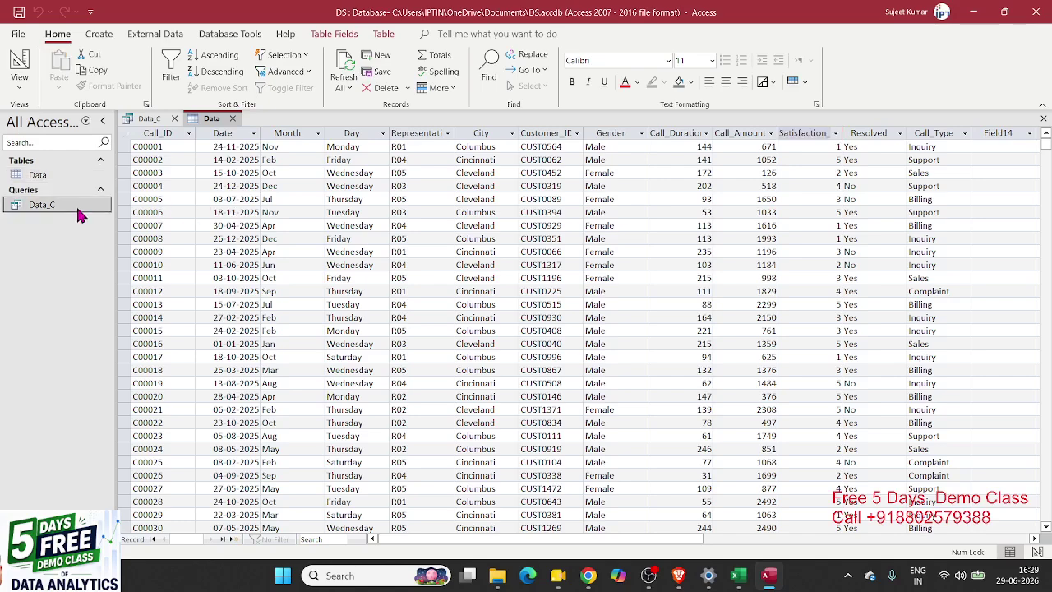
pyautogui.rightClick(78, 215)
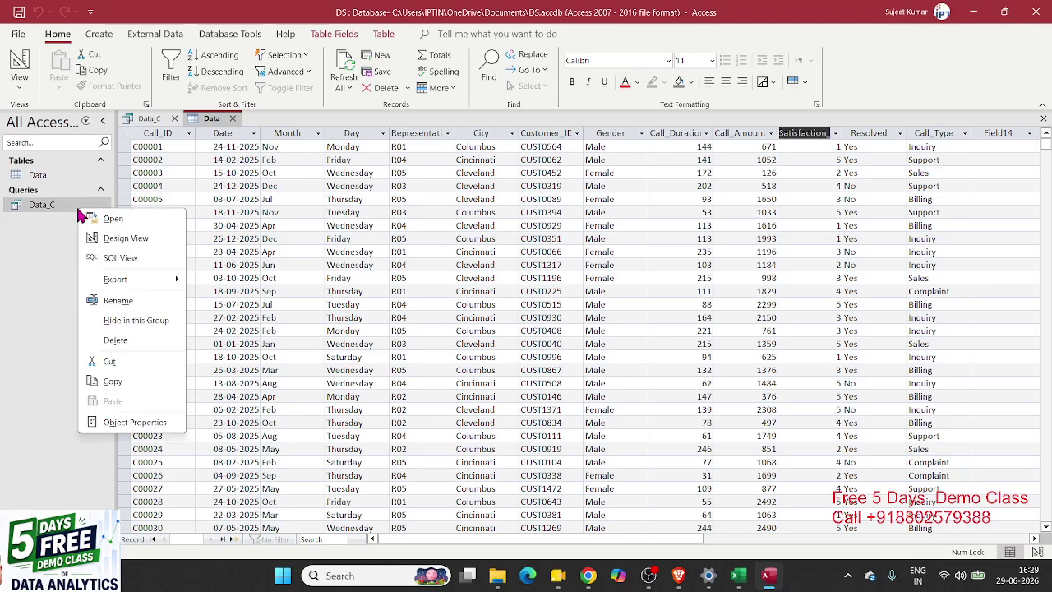
pyautogui.click(113, 256)
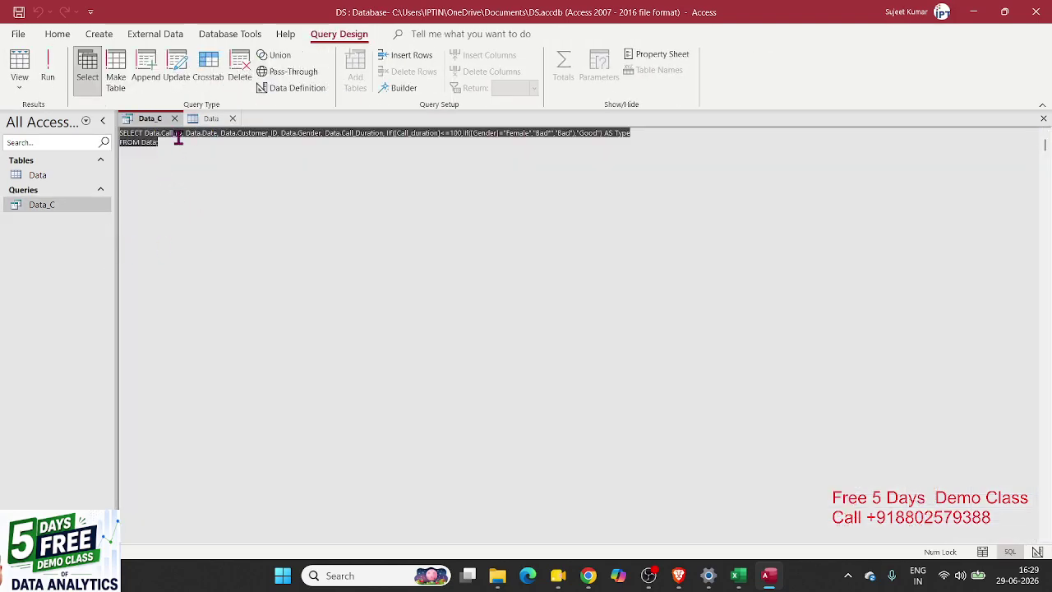
pyautogui.click(20, 85)
pyautogui.click(63, 110)
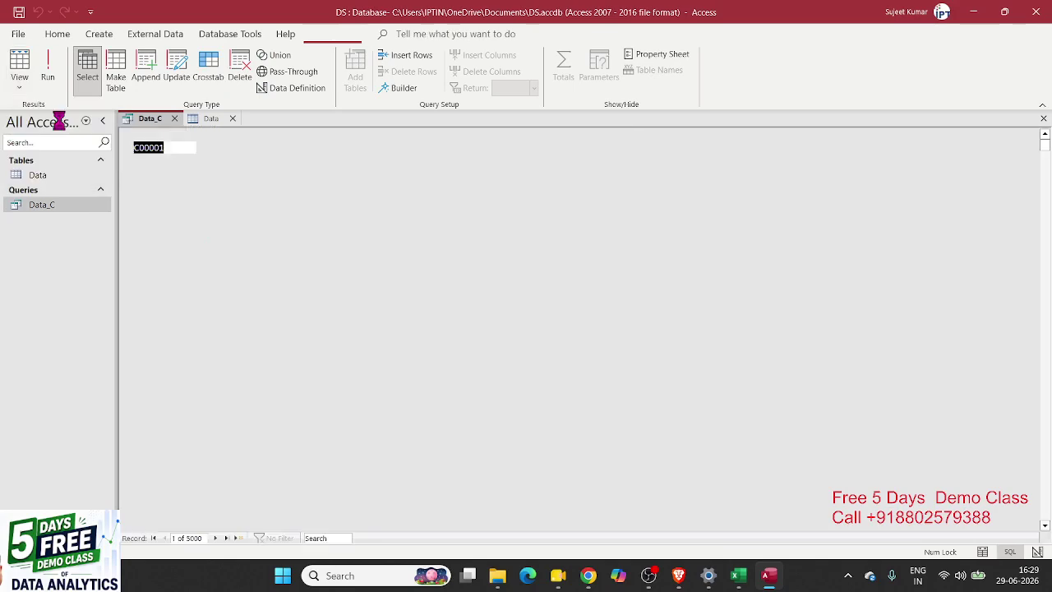
pyautogui.click(20, 82)
pyautogui.click(58, 168)
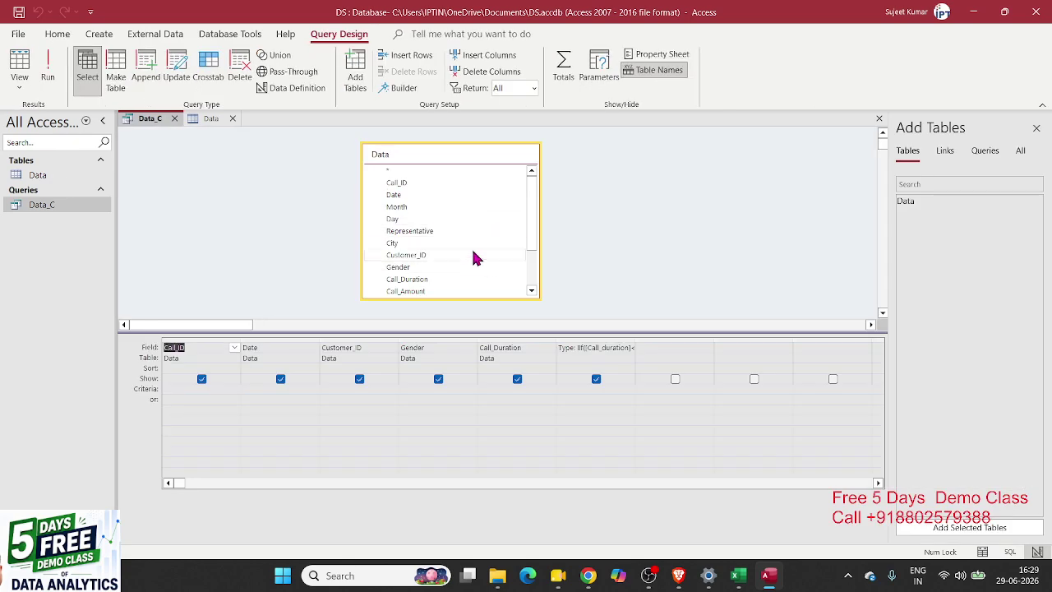
# - Add the Satisfaction_Rating field to the query grid after the Type column, and copy its name
pyautogui.click(433, 245)
pyautogui.scroll(-2, 433, 244)
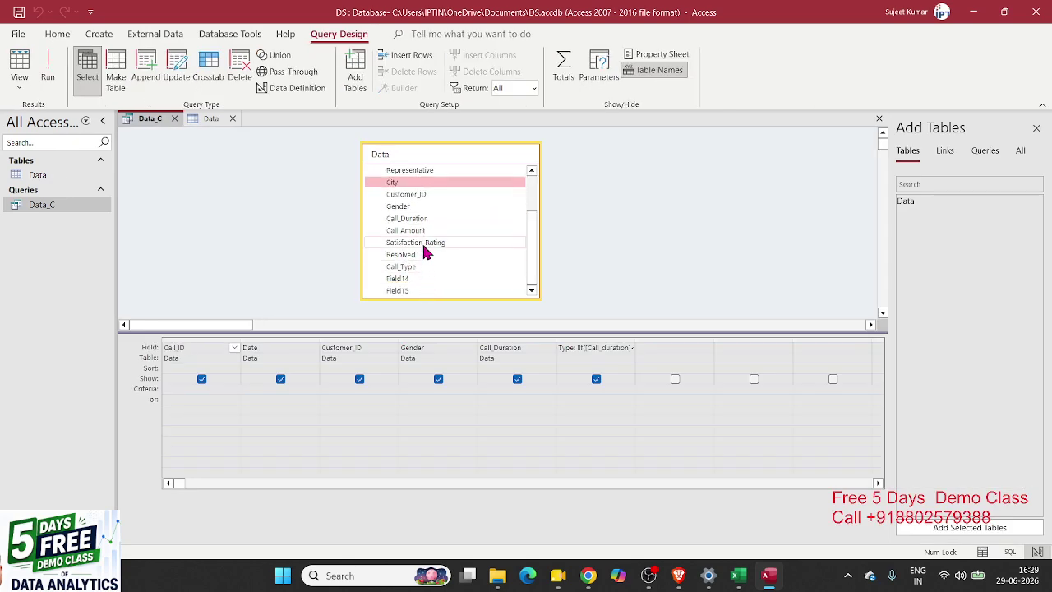
pyautogui.moveTo(423, 246); pyautogui.dragTo(670, 352)
pyautogui.hotkey('ctrl', 'c')
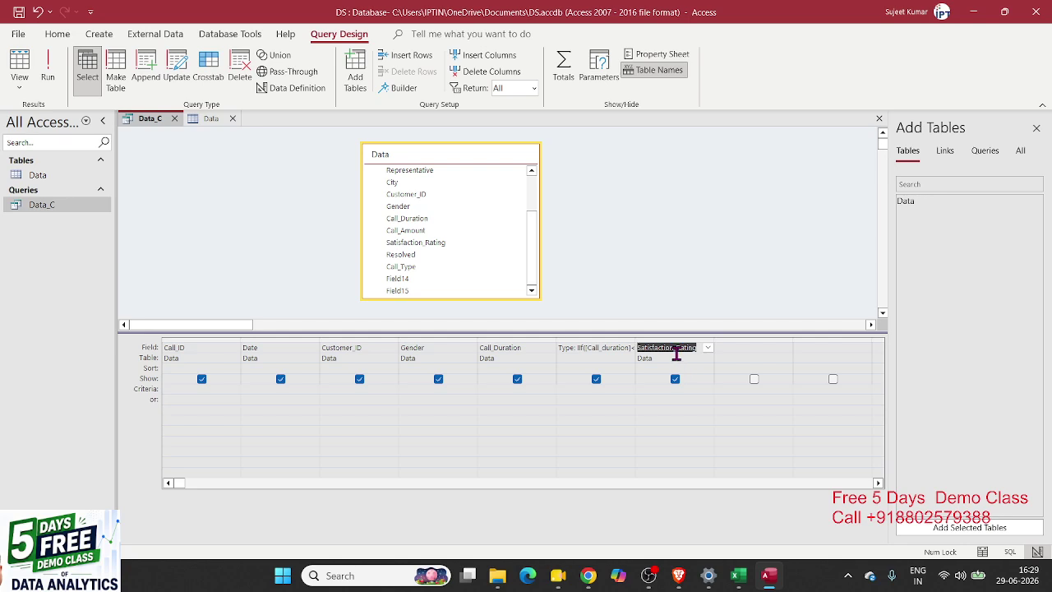
pyautogui.rightClick(674, 349)
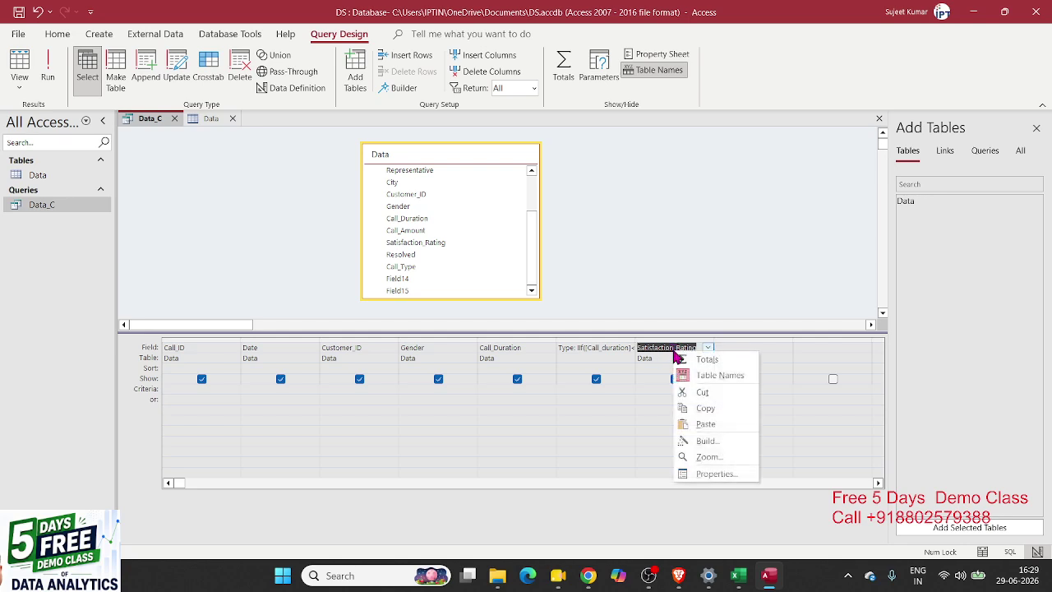
pyautogui.click(711, 406)
# - Start a calculated field RT in the next empty column with iif([Satisfaction_Rating]=1,"*" in the enlarged expression editor
pyautogui.click(732, 349)
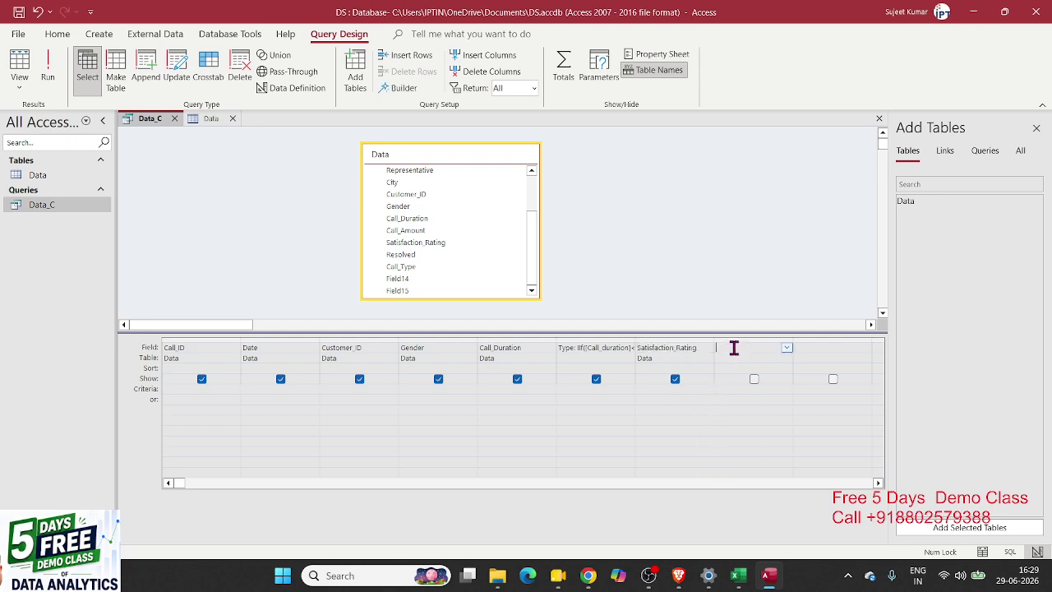
pyautogui.rightClick(733, 348)
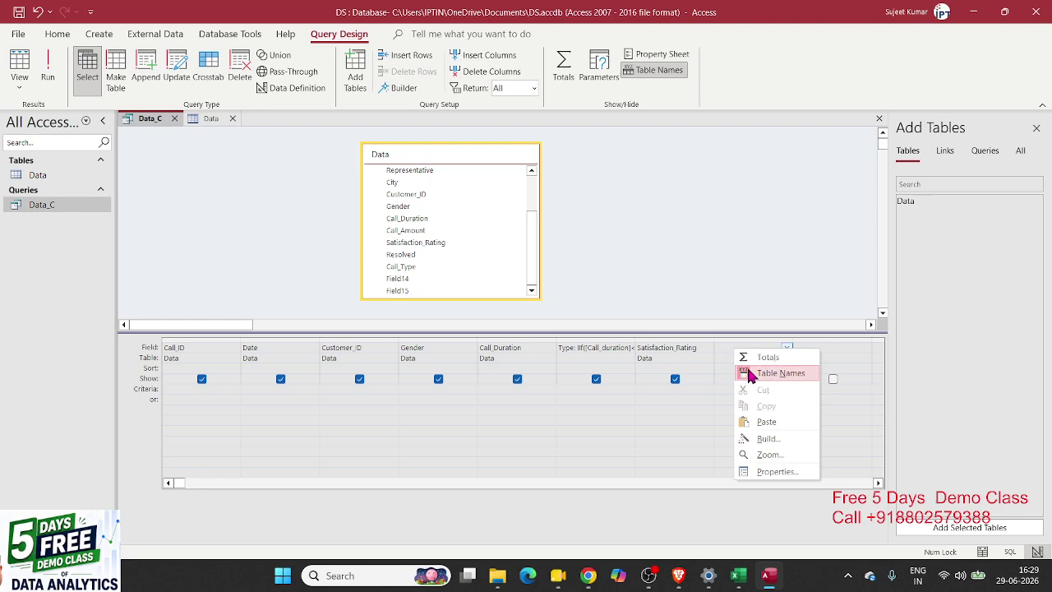
pyautogui.click(773, 459)
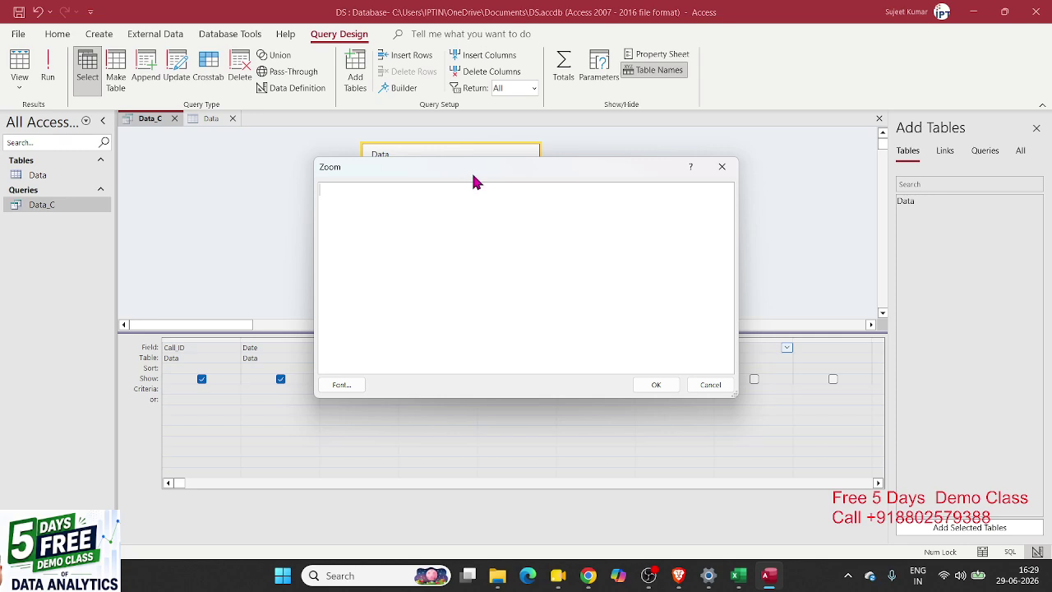
pyautogui.moveTo(471, 170); pyautogui.dragTo(584, 344)
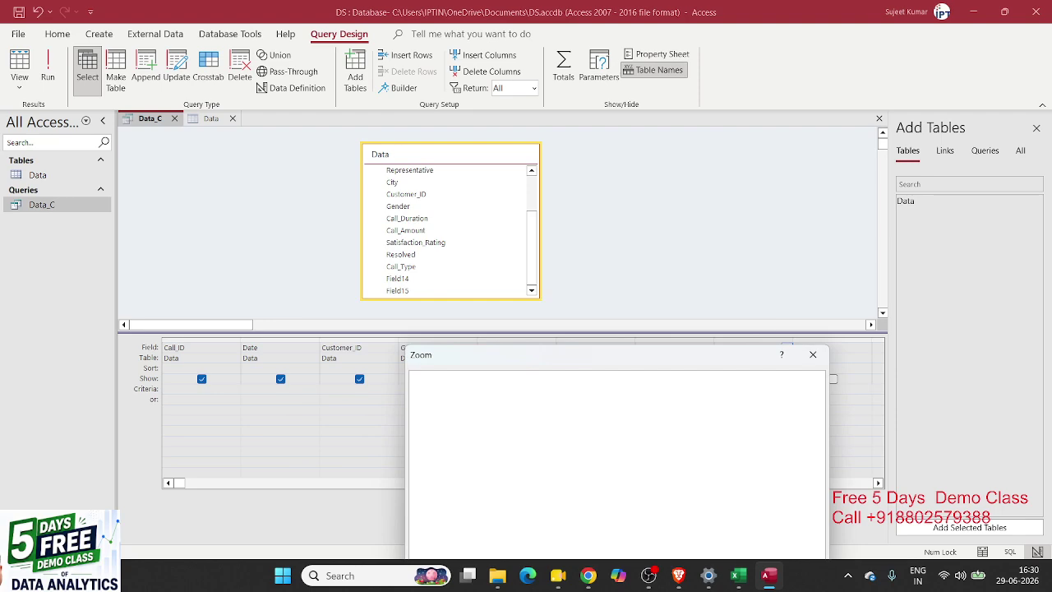
pyautogui.write('RT:iif([Satisfaction_Rating]=1')
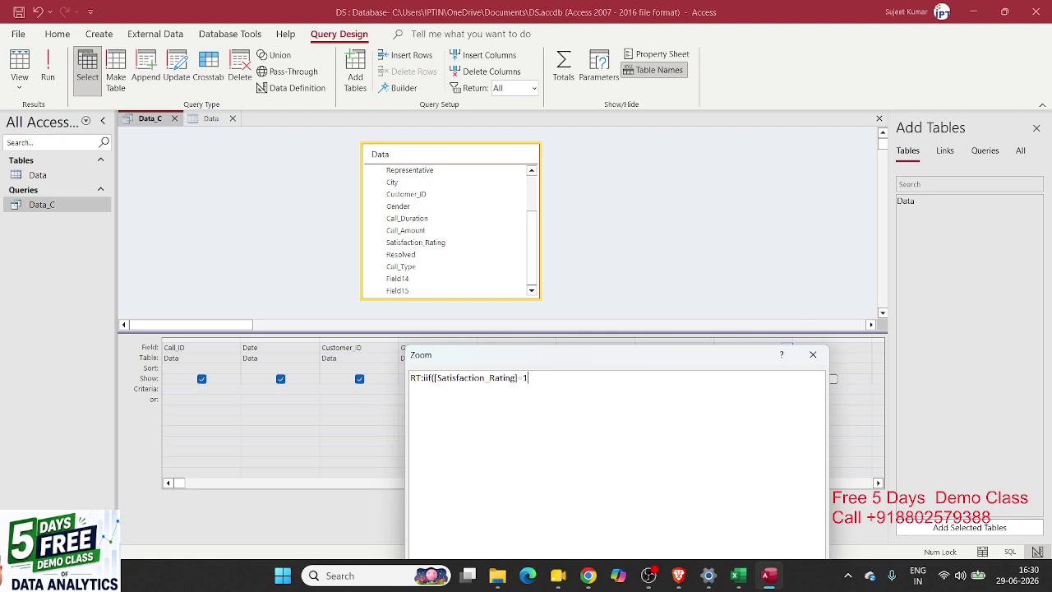
pyautogui.write(',"')
pyautogui.write('*')
pyautogui.write('"')
# - Nest an iif in the RT expression returning "**" when [Satisfaction_Rating]=2, and start another iif testing [Satisfaction_Rating]
pyautogui.write(',ii')
pyautogui.write('f')
pyautogui.write('([')
pyautogui.write('Satisfaction_Rating')
pyautogui.hotkey('ctrl', 'BackSpace')
pyautogui.write('[Satisfaction_Rating')
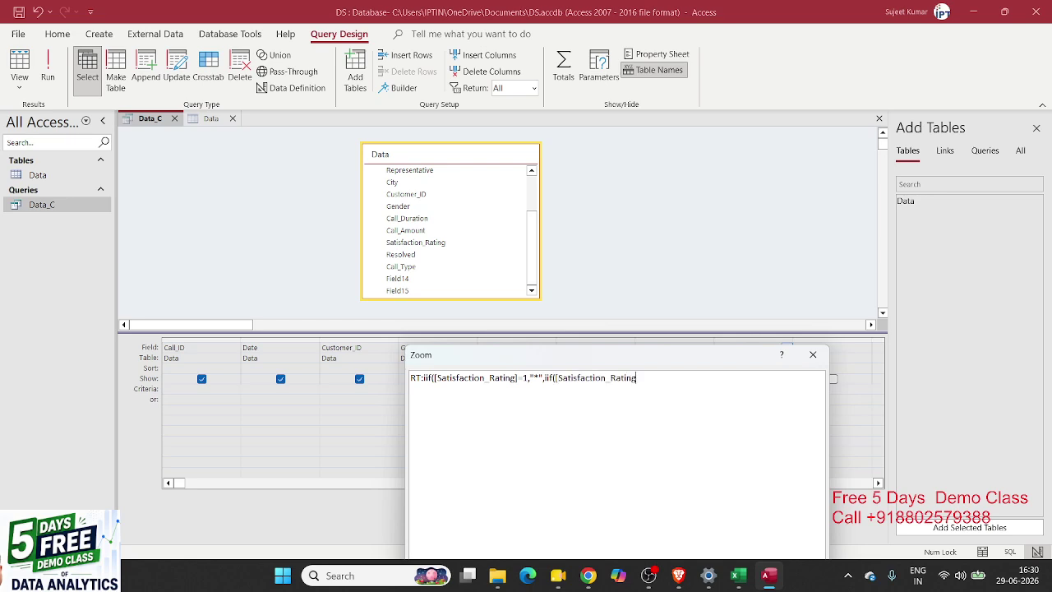
pyautogui.write(']=2,"**",iif([')
pyautogui.hotkey('ctrl', 'v')
pyautogui.write(']=')
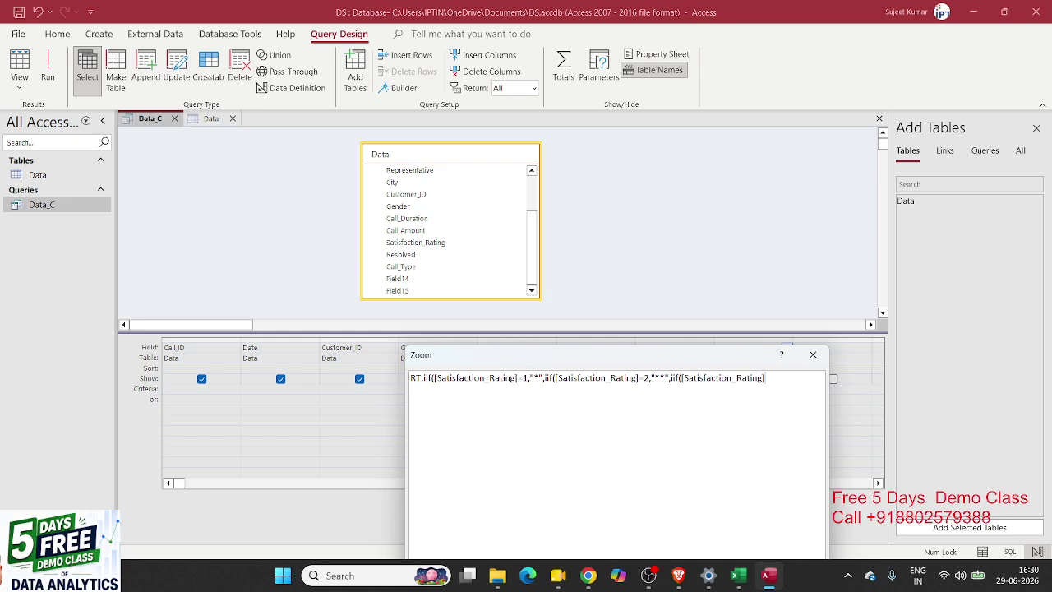
# - Continue the RT expression with "***" for rating 3 and "****" for rating 4, and start a fifth iif on [Satisfaction_Rating]
pyautogui.write('3,"***",iif([')
pyautogui.hotkey('ctrl', 'v')
pyautogui.write(']=4,')
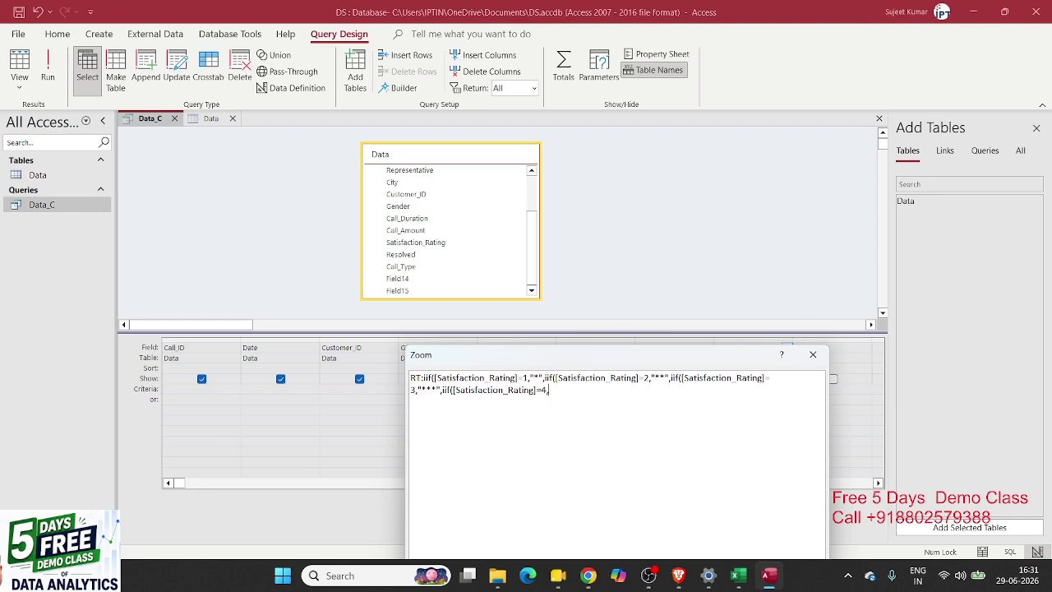
pyautogui.write('"****",iif([')
pyautogui.hotkey('ctrl', 'v')
pyautogui.write(']')
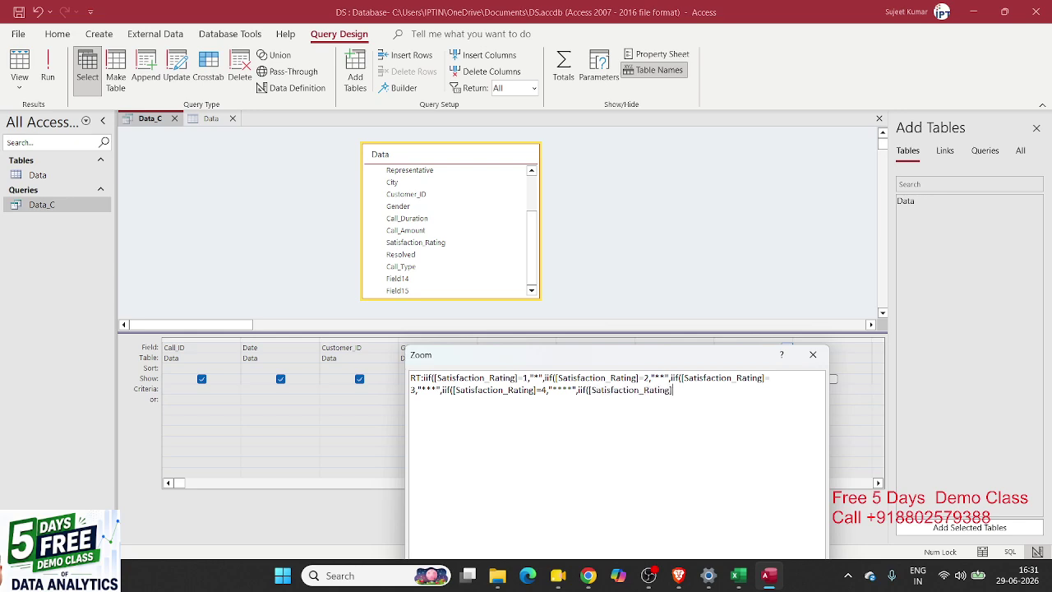
# - Finish the RT expression with "*****" for rating 5 and five closing parentheses, and accept it
pyautogui.write('=5,"*****"')
pyautogui.write(')))))')
pyautogui.moveTo(518, 357); pyautogui.dragTo(404, 229)
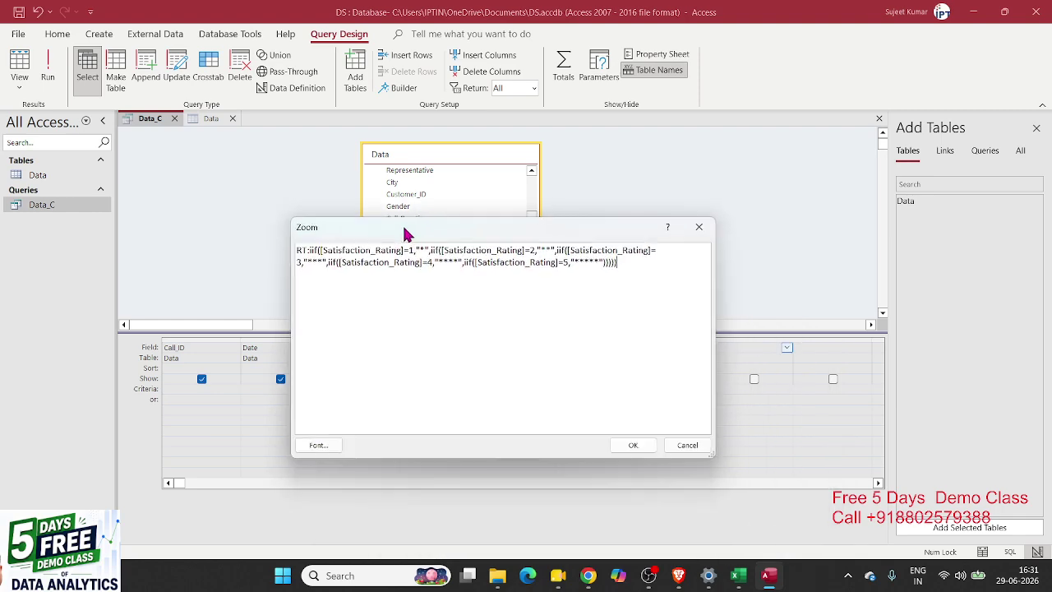
pyautogui.click(633, 445)
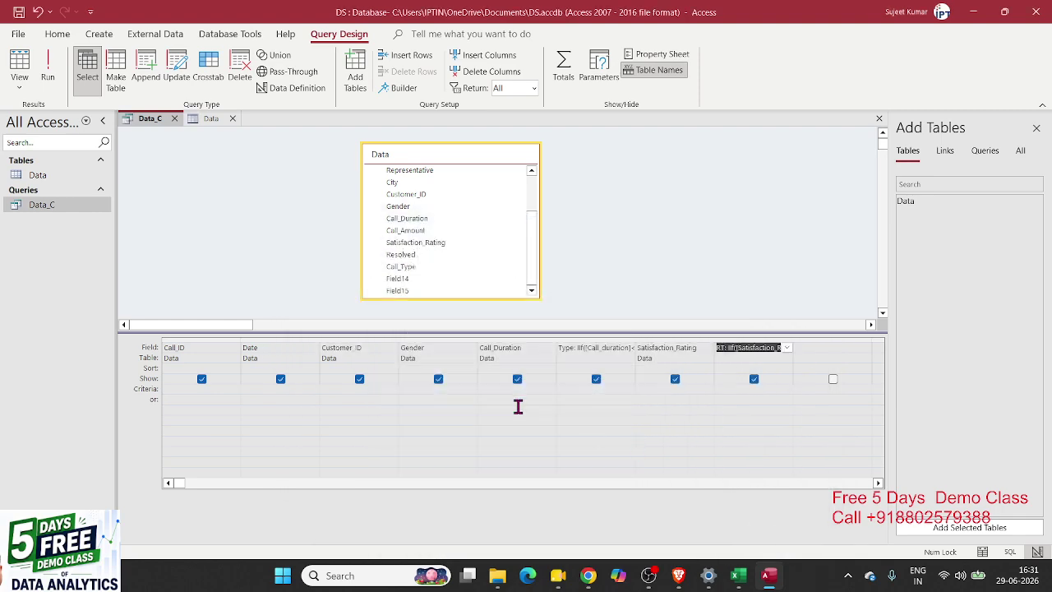
# - Close the Data_C query with its changes saved, run it, and check the RT star ratings
pyautogui.click(174, 119)
pyautogui.click(479, 321)
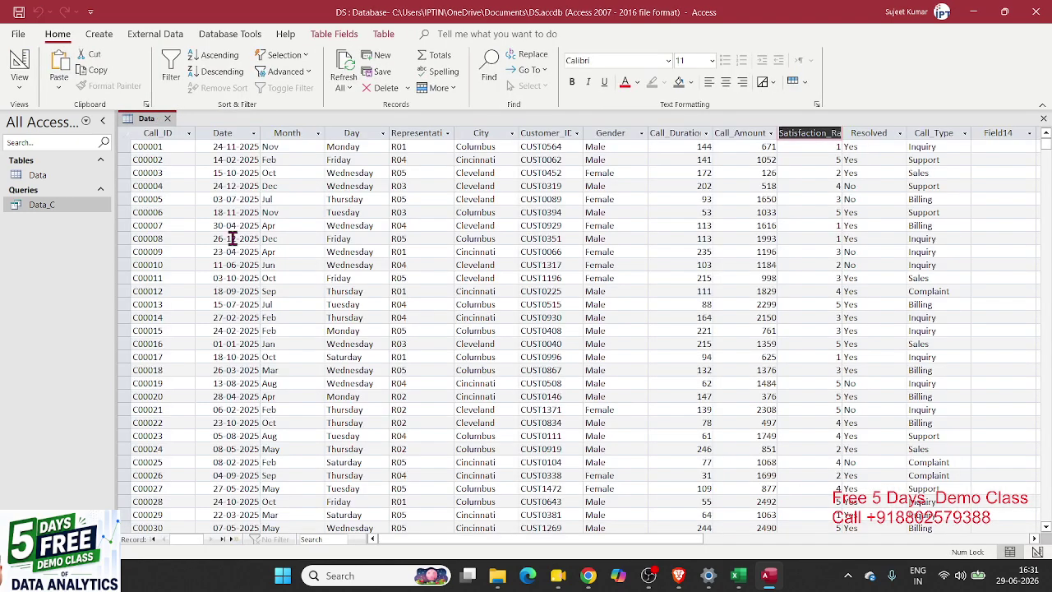
pyautogui.click(84, 209)
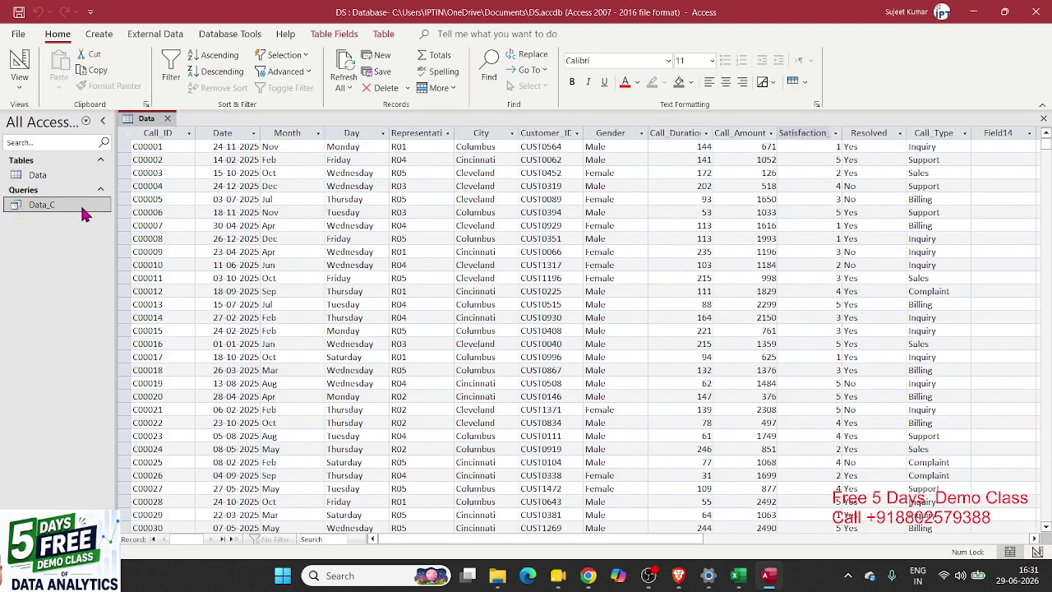
pyautogui.doubleClick(84, 212)
pyautogui.moveTo(606, 185); pyautogui.dragTo(609, 205)
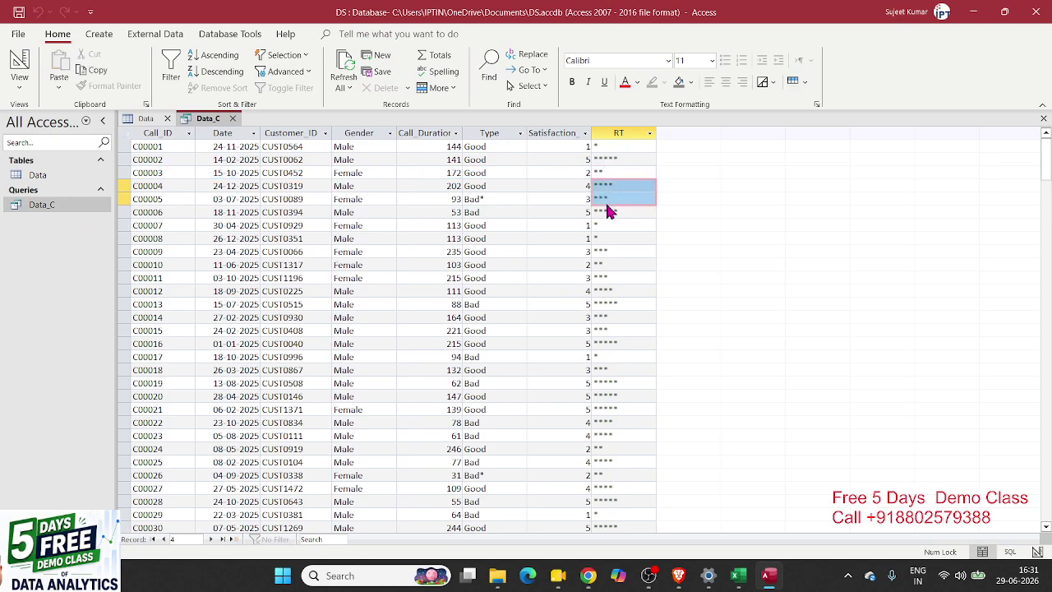
pyautogui.click(605, 277)
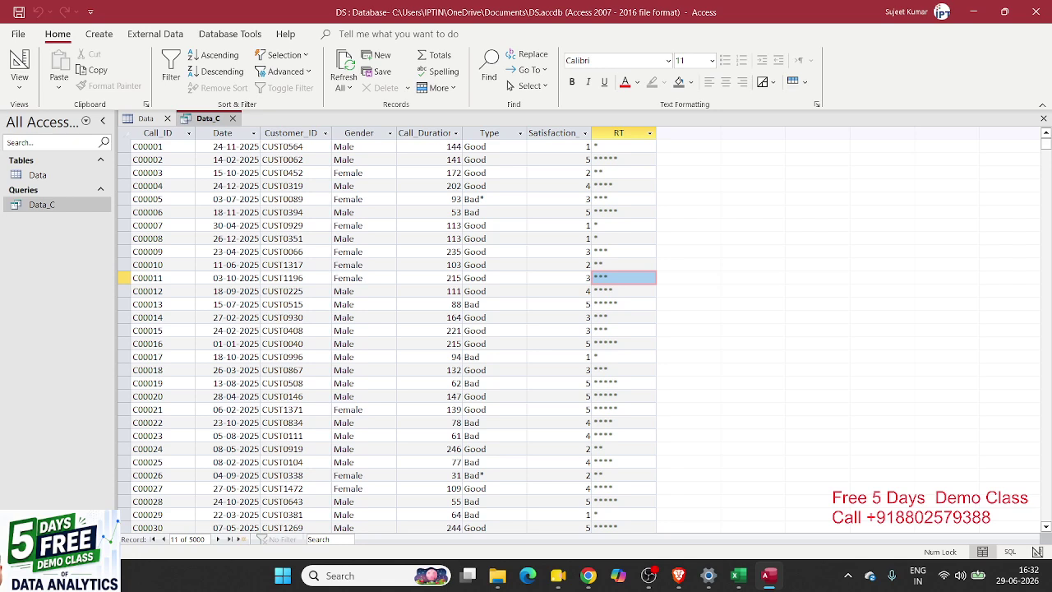
pyautogui.click(35, 208)
pyautogui.rightClick(36, 210)
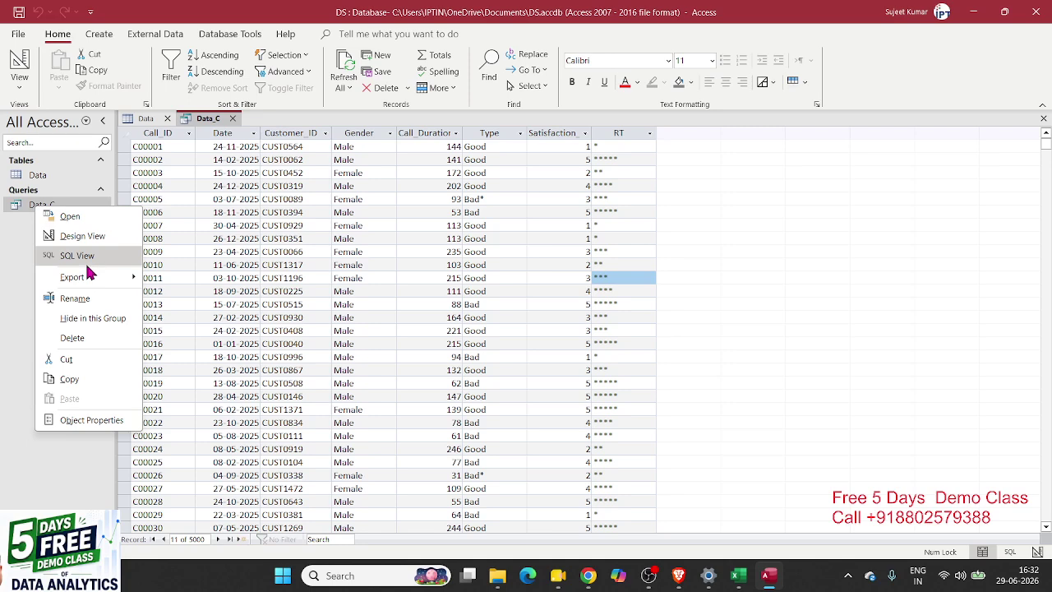
pyautogui.press('Escape')
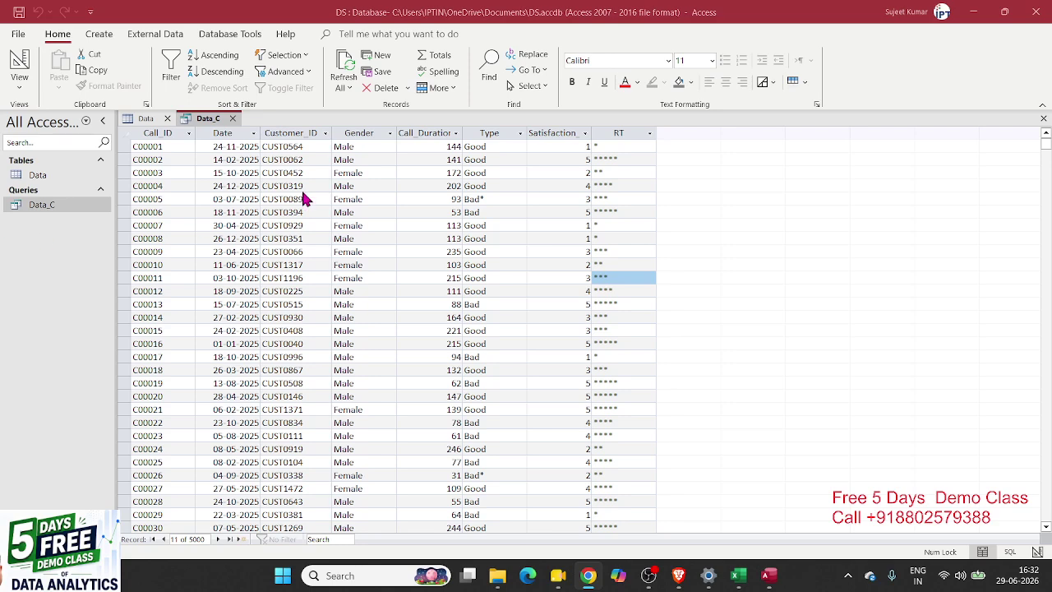
# - Close the Data_C results, reopen the query in Design View, and select the next empty field column
pyautogui.click(235, 118)
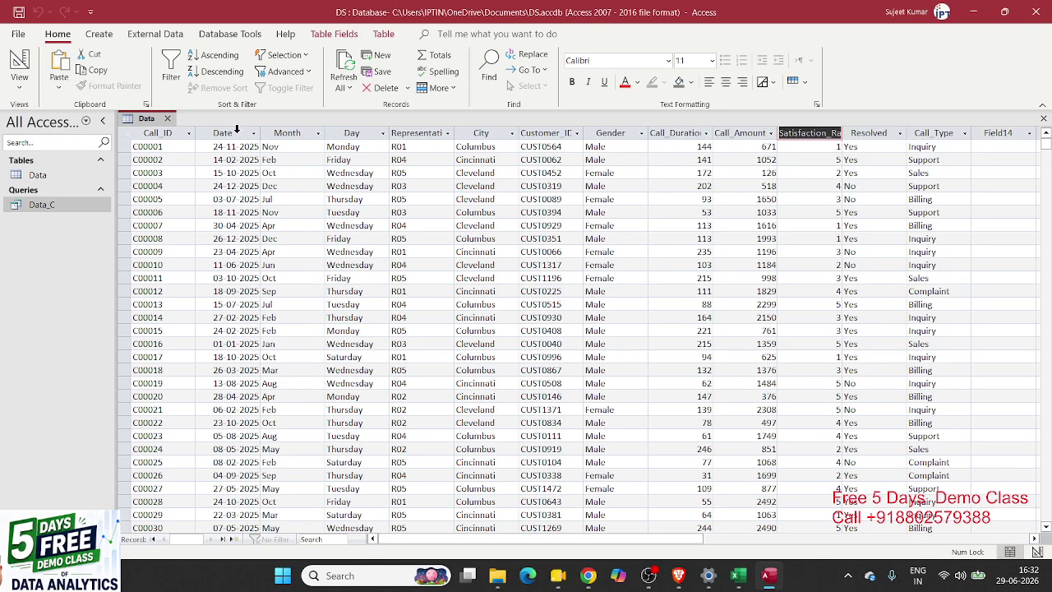
pyautogui.scroll(-2, 237, 129)
pyautogui.click(588, 575)
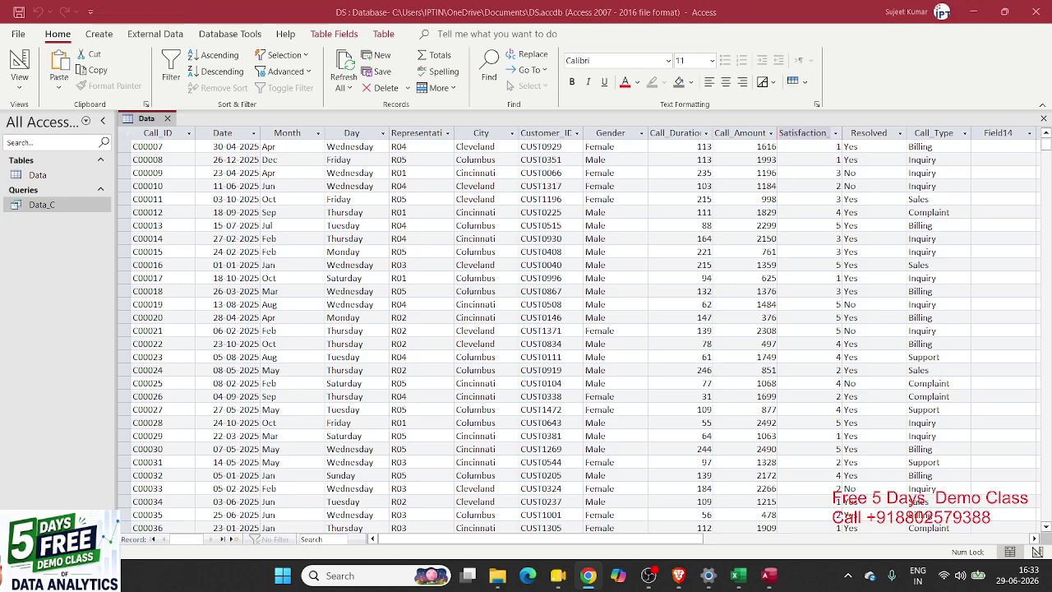
pyautogui.rightClick(74, 206)
pyautogui.click(97, 234)
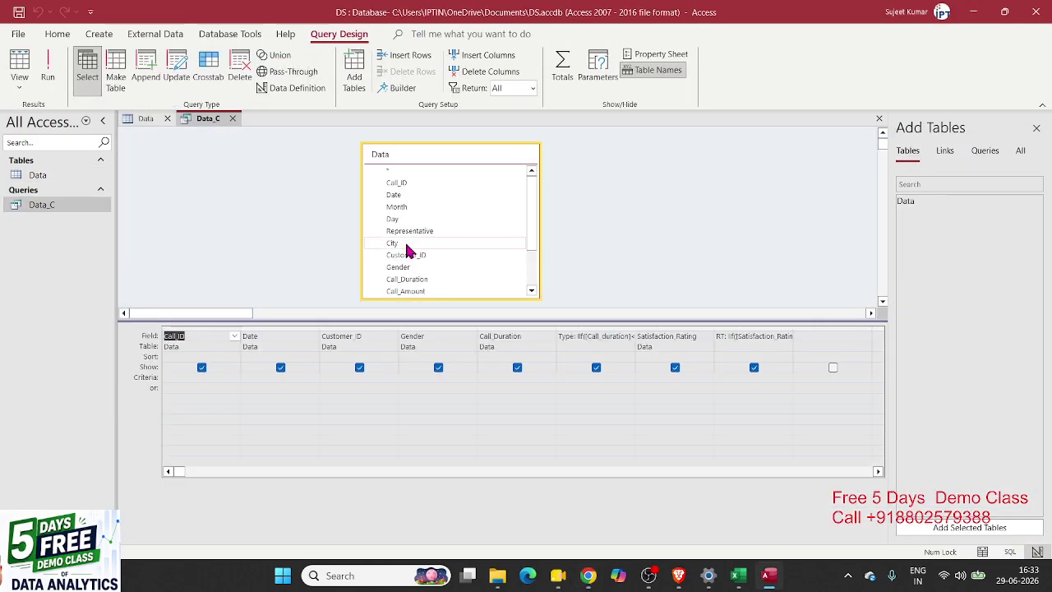
pyautogui.click(816, 335)
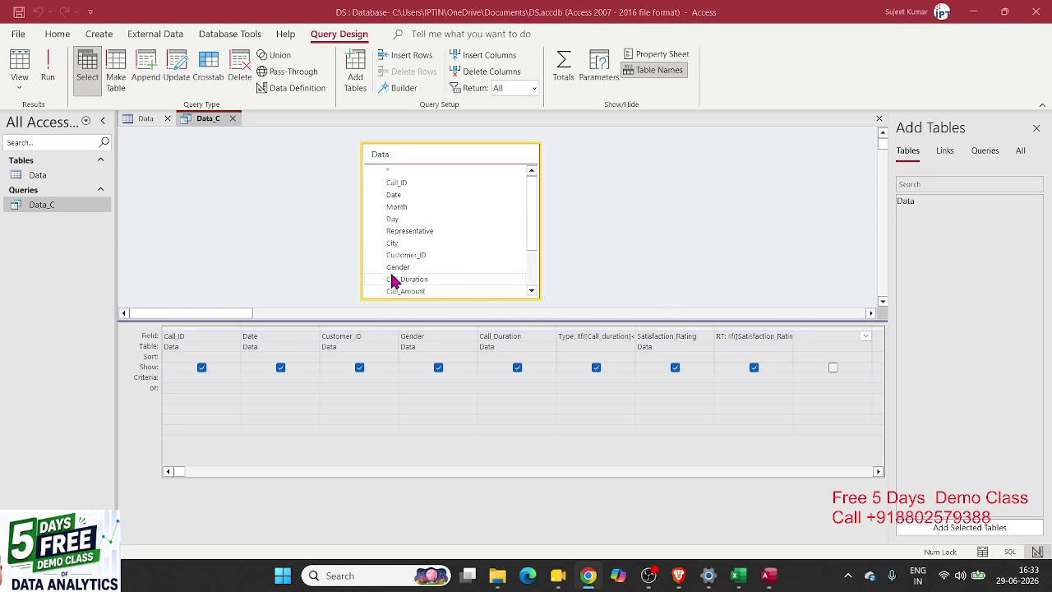
pyautogui.moveTo(533, 216); pyautogui.dragTo(538, 161)
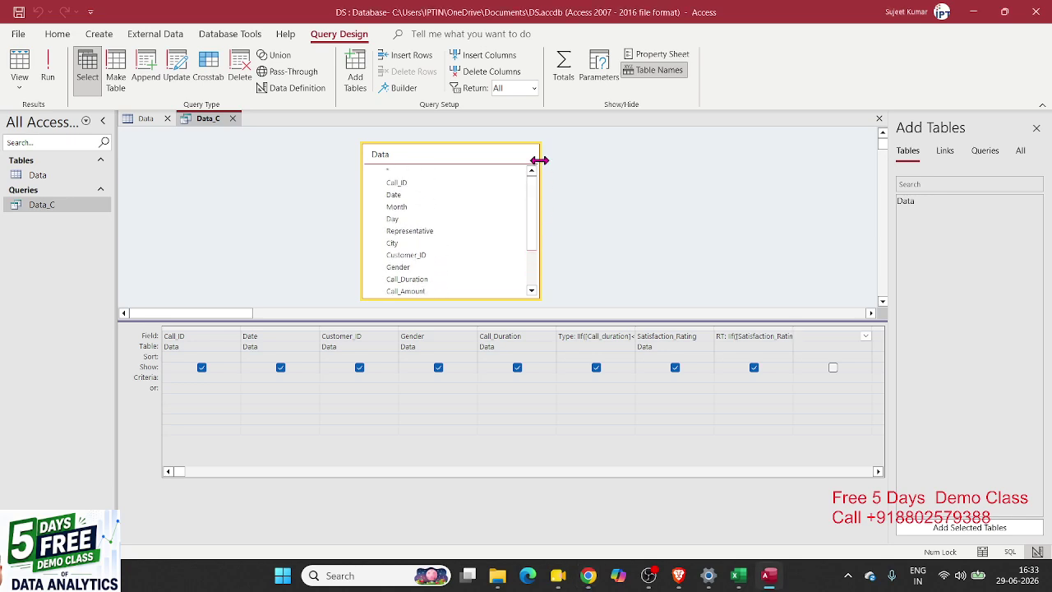
pyautogui.click(768, 335)
pyautogui.click(800, 335)
pyautogui.hotkey('alt', 'Tab')
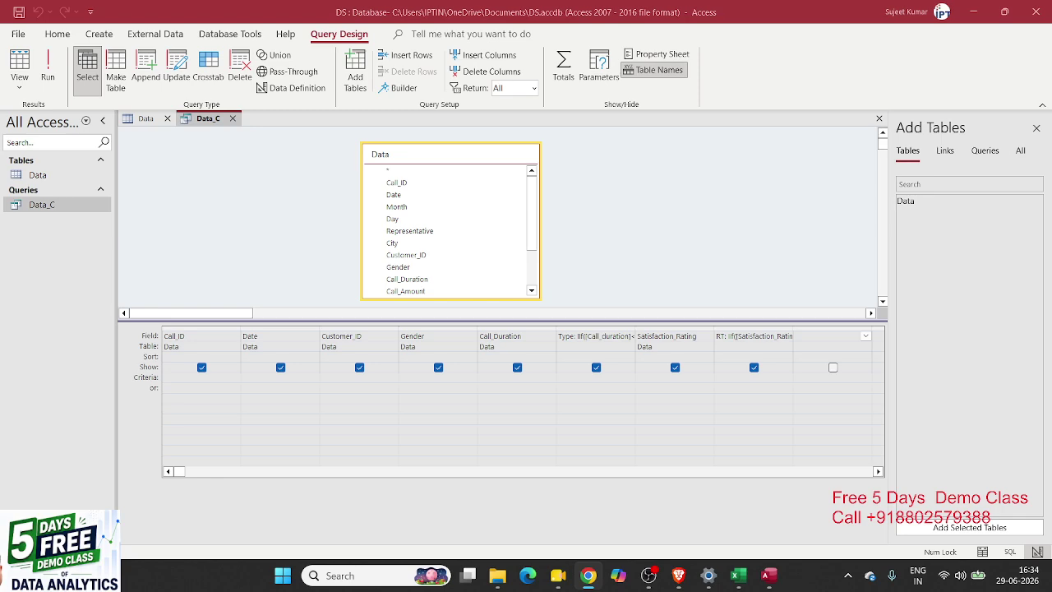
# - Check how the months are written in the Month column of the Data table
pyautogui.click(144, 121)
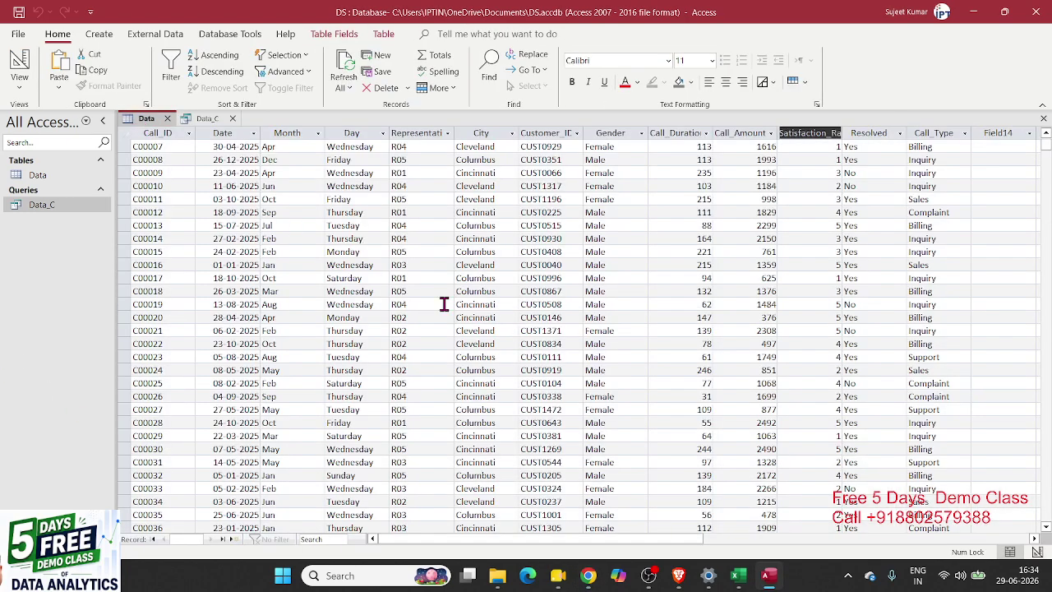
pyautogui.click(279, 137)
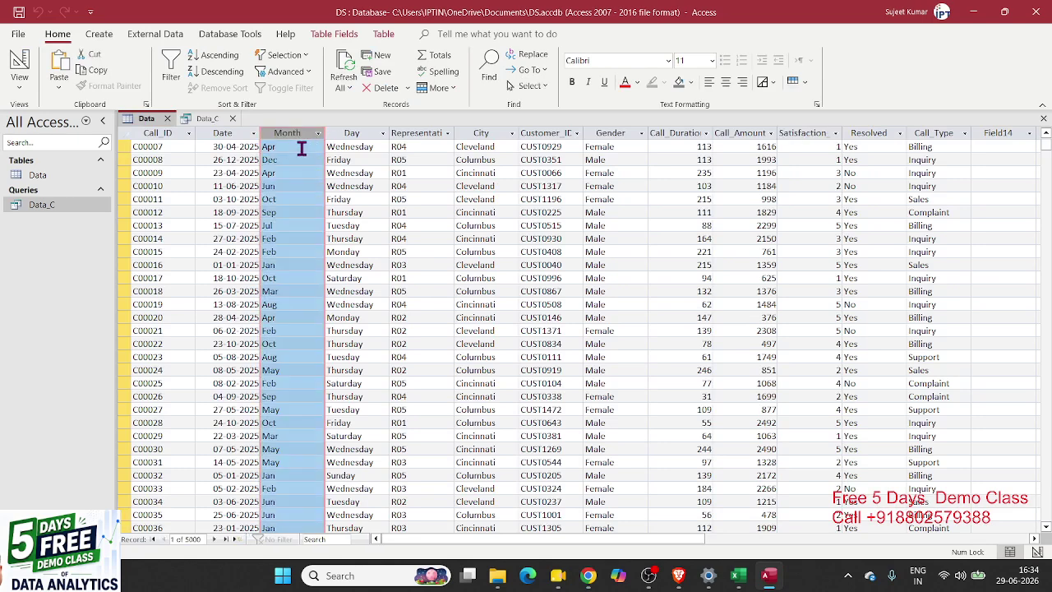
pyautogui.click(301, 145)
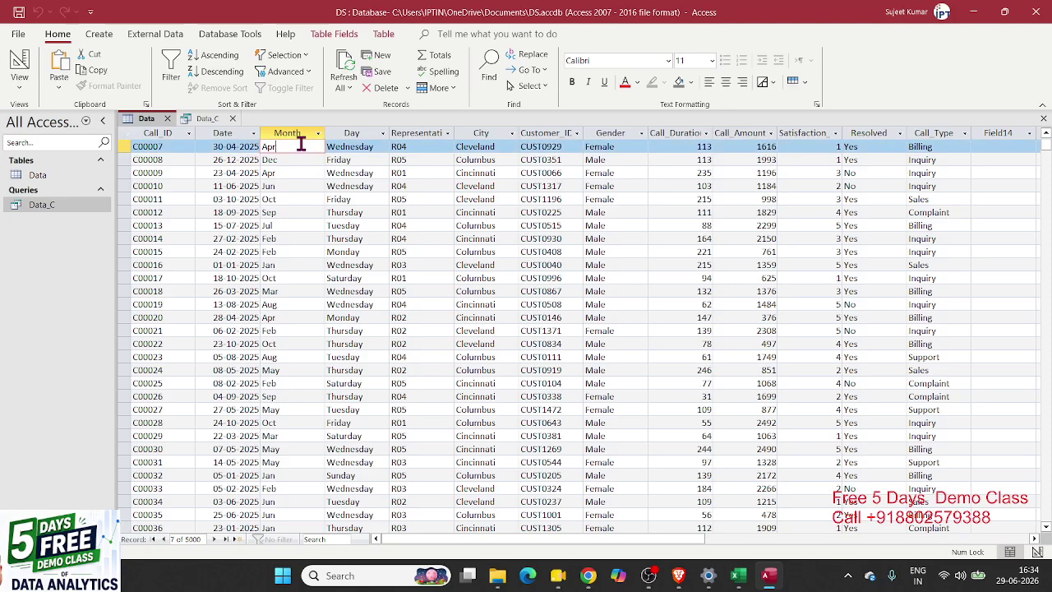
# - Enter iif([Month]="Jan" or [Month]="Feb" or [Month]="Mar","Q1","YP") as calculated field Q in Data_C's next empty column, using the enlarged editor
pyautogui.click(207, 120)
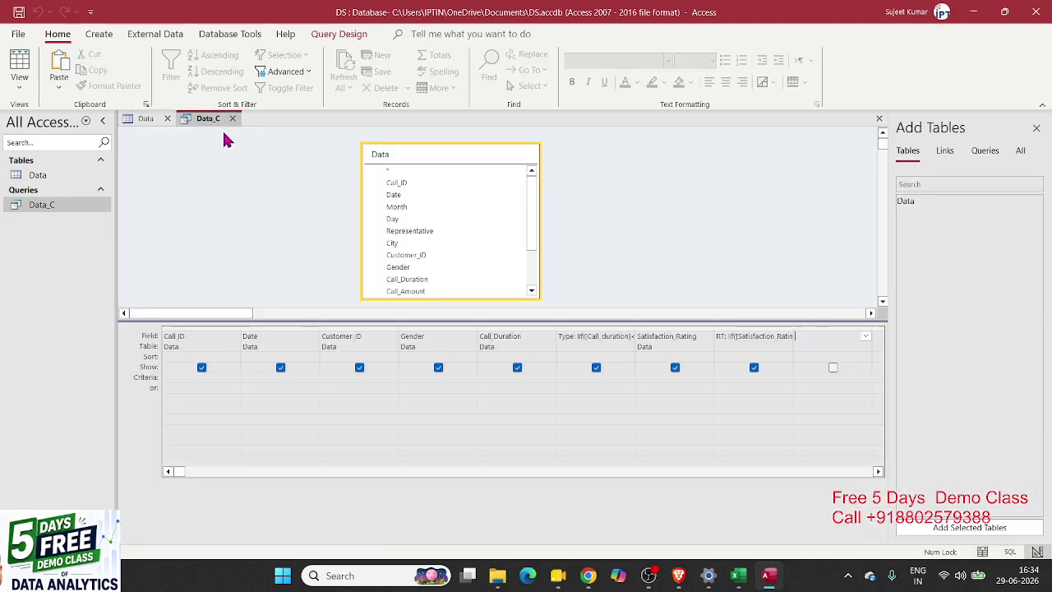
pyautogui.rightClick(802, 336)
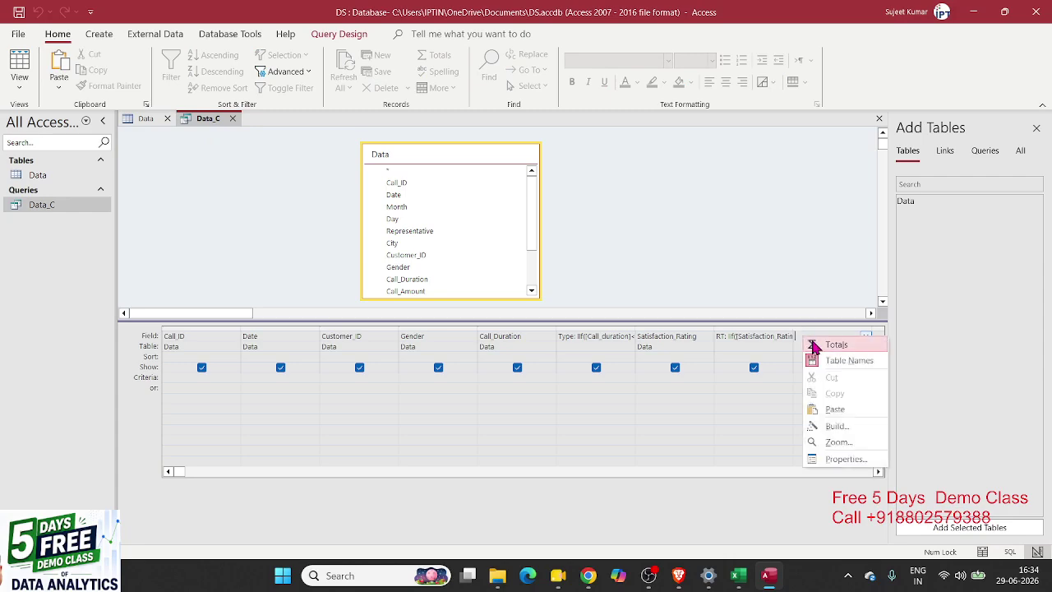
pyautogui.click(847, 451)
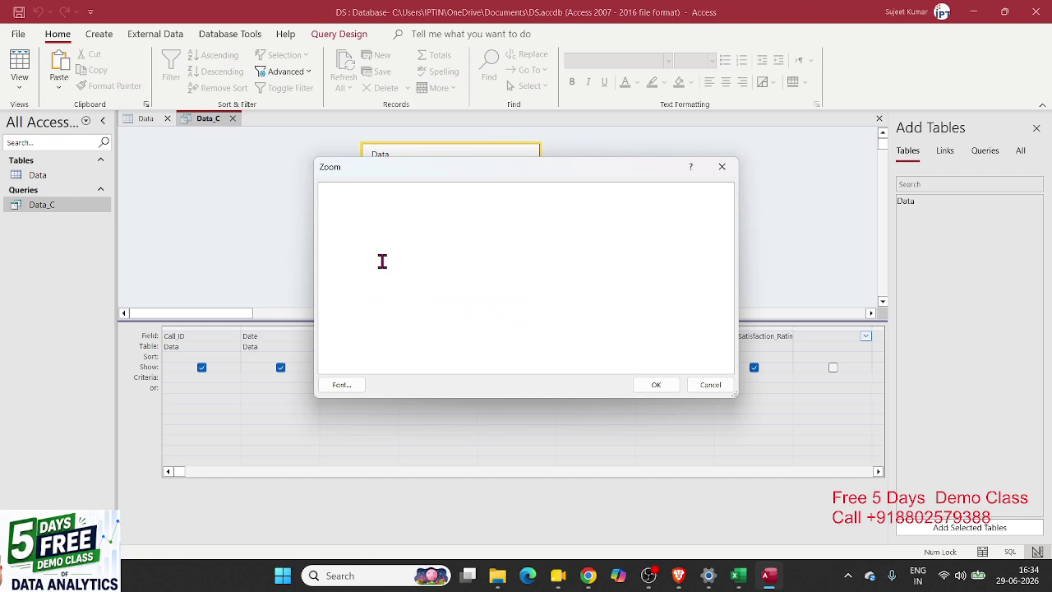
pyautogui.write('Q:iif( [Month] ="Jan",')
pyautogui.press('BackSpace')
pyautogui.write(',')
pyautogui.press('BackSpace')
pyautogui.write('or [Month')
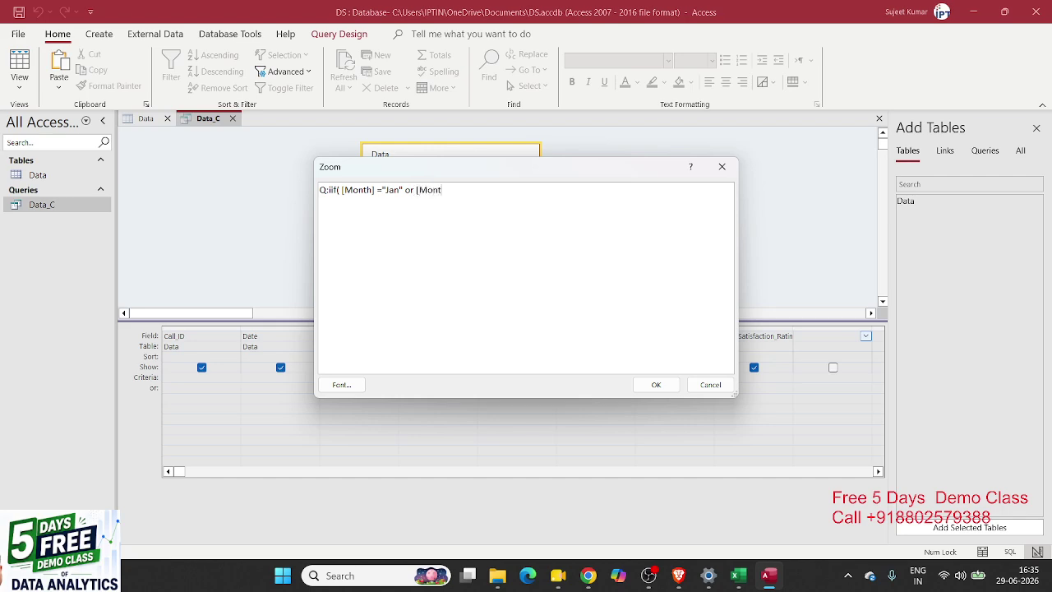
pyautogui.write(']="Feb" or [Month]="Mar"')
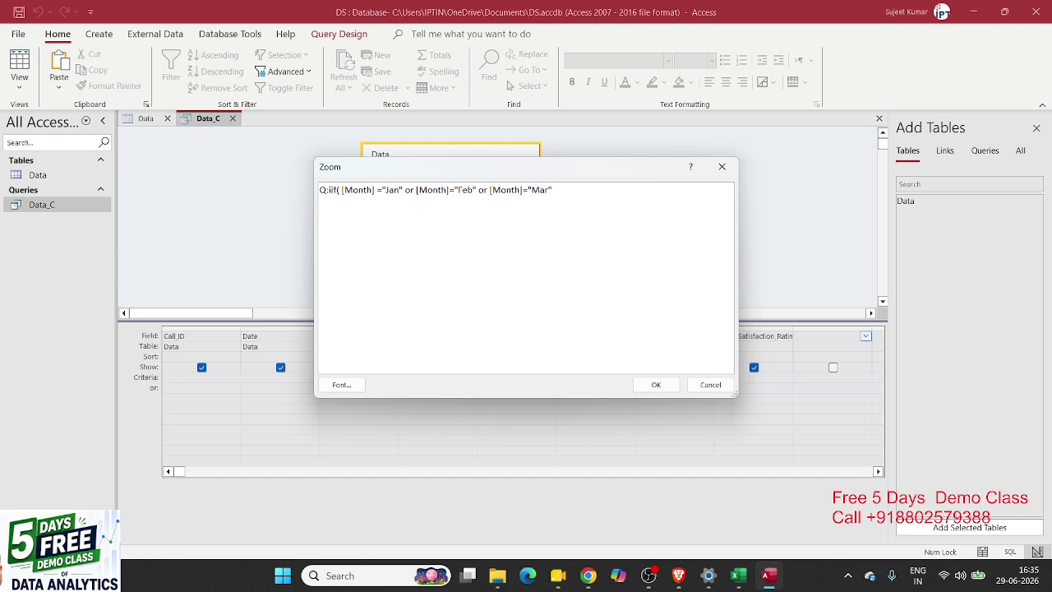
pyautogui.write(',"Q1","YP")')
# - Review the month conditions in the Q expression and accept it
pyautogui.moveTo(358, 192); pyautogui.dragTo(463, 189)
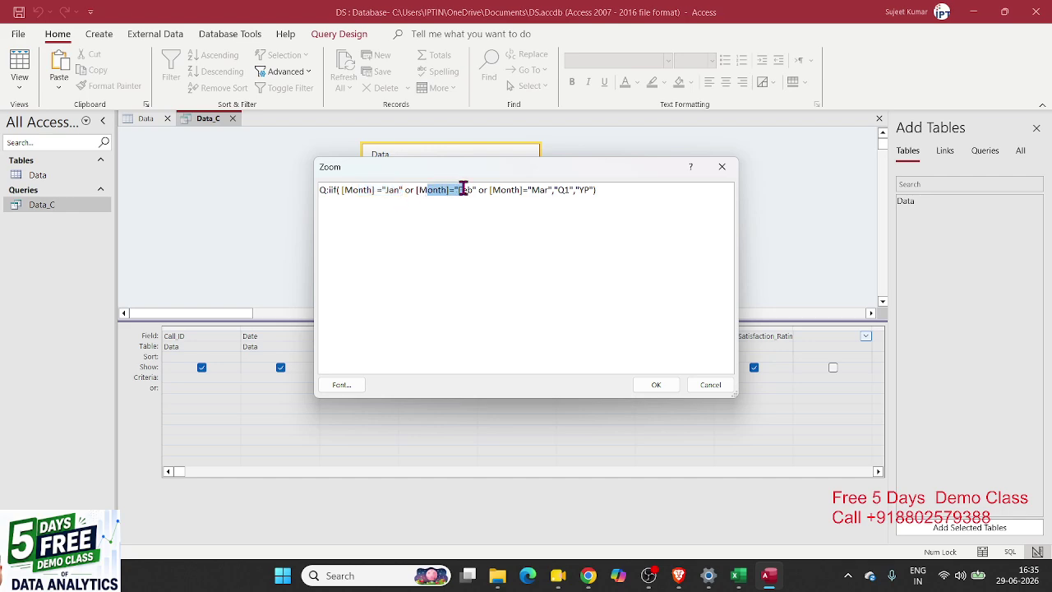
pyautogui.click(490, 190)
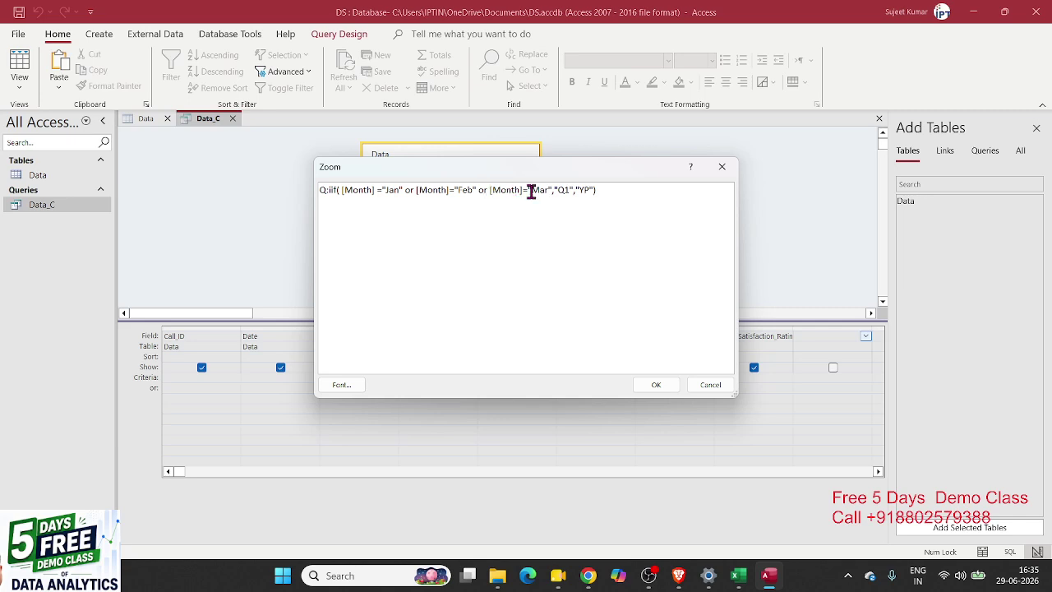
pyautogui.moveTo(540, 193); pyautogui.dragTo(500, 195)
pyautogui.click(556, 194)
pyautogui.click(517, 193)
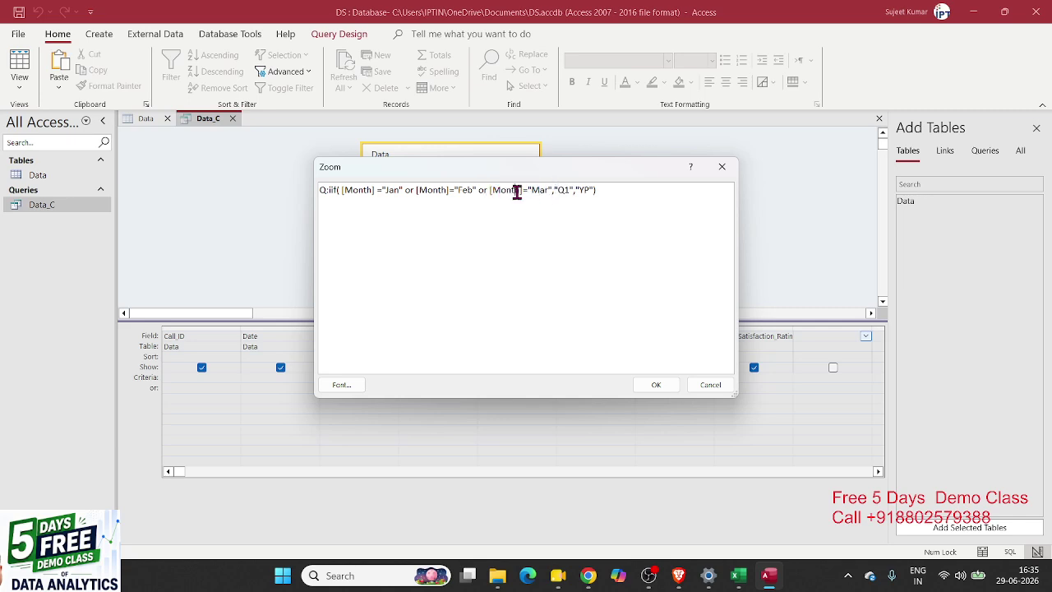
pyautogui.click(585, 192)
pyautogui.hotkey('alt', 'Tab')
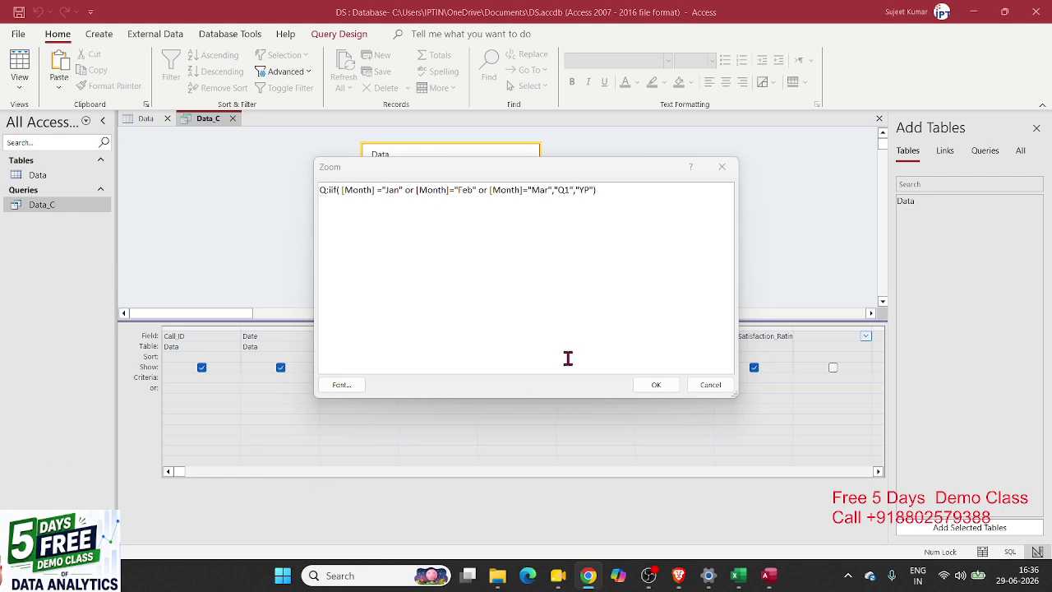
pyautogui.click(654, 384)
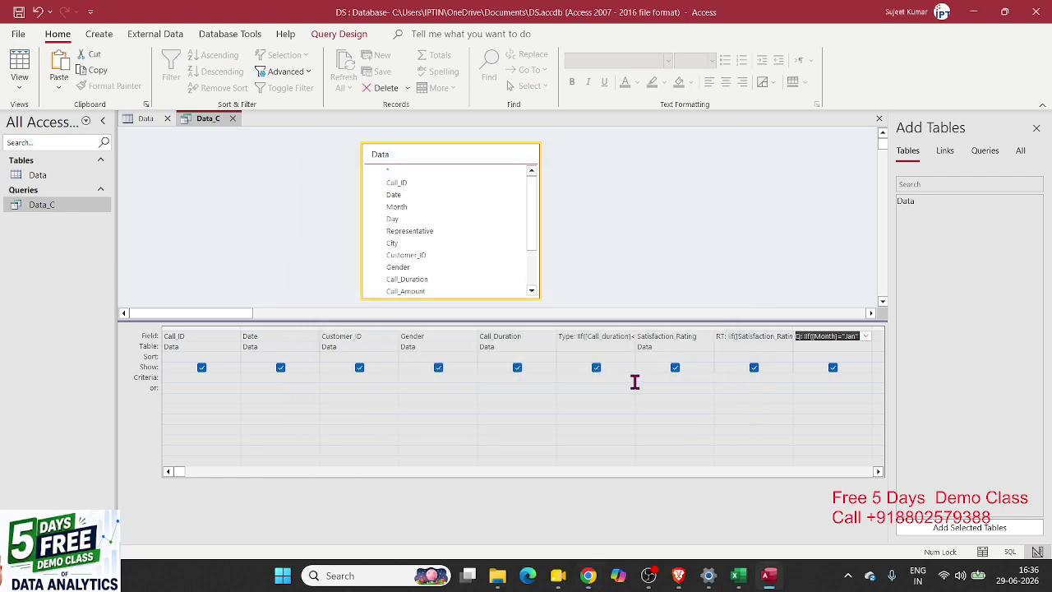
# - Save and close Data_C, run the query, and check the values in the Q column
pyautogui.click(233, 118)
pyautogui.click(485, 324)
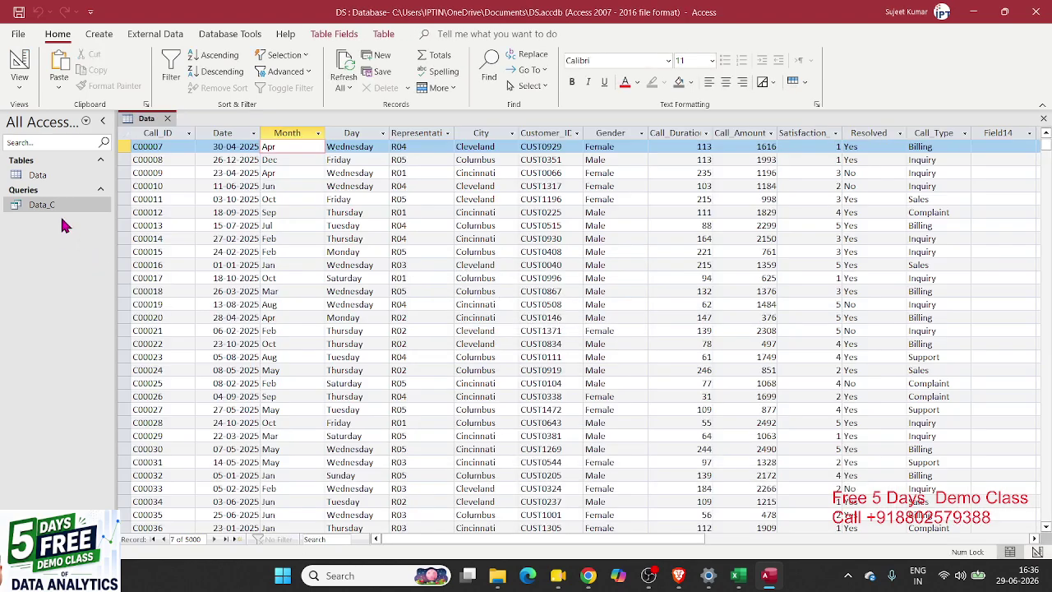
pyautogui.doubleClick(41, 205)
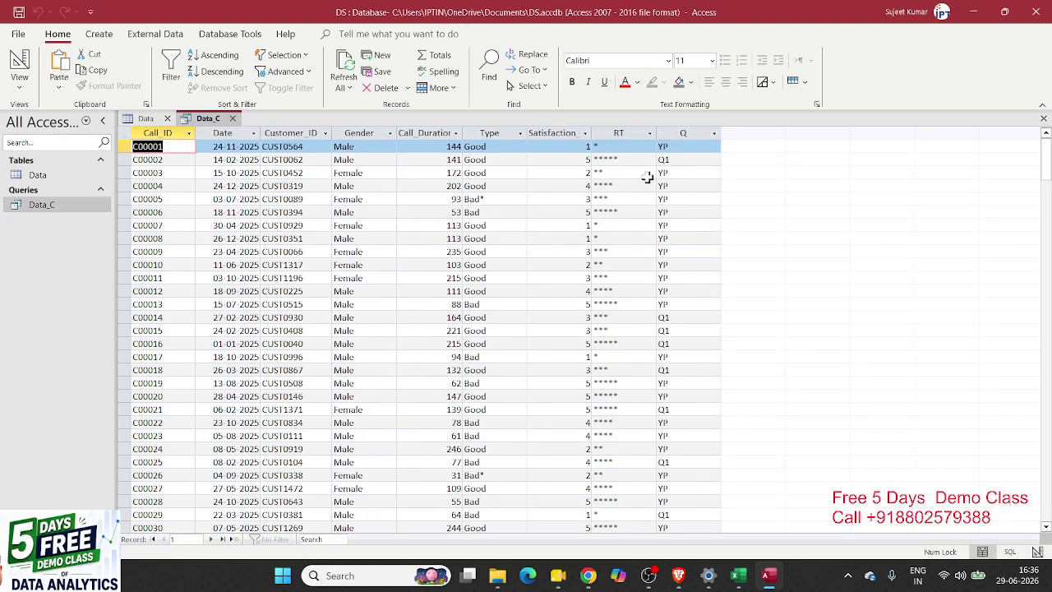
pyautogui.click(659, 160)
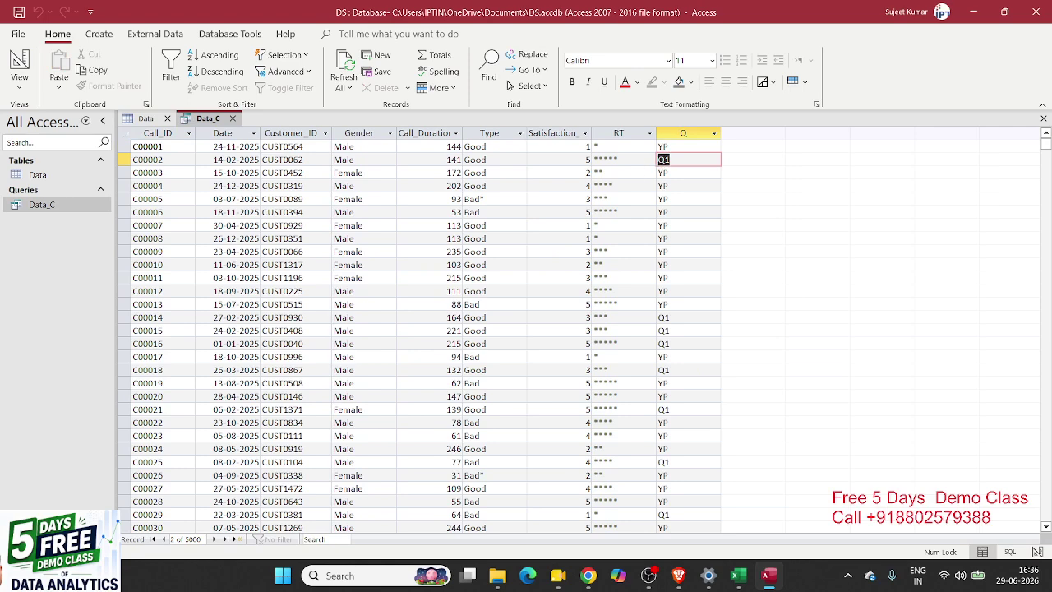
pyautogui.hotkey('alt', 'Tab')
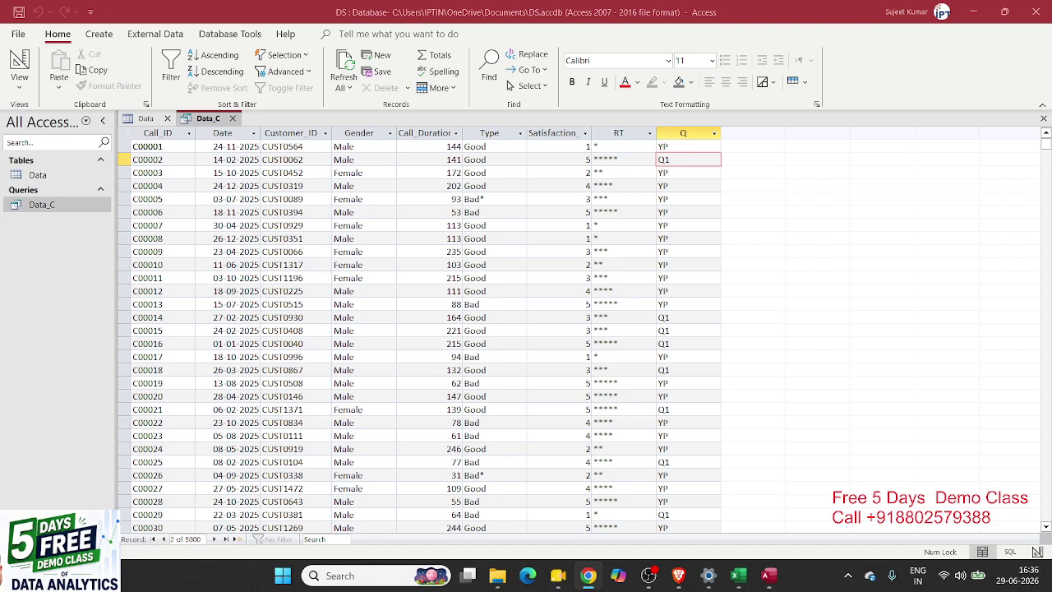
# - Reopen Data_C in Design View and show the Q expression in the enlarged editor
pyautogui.click(233, 120)
pyautogui.rightClick(79, 212)
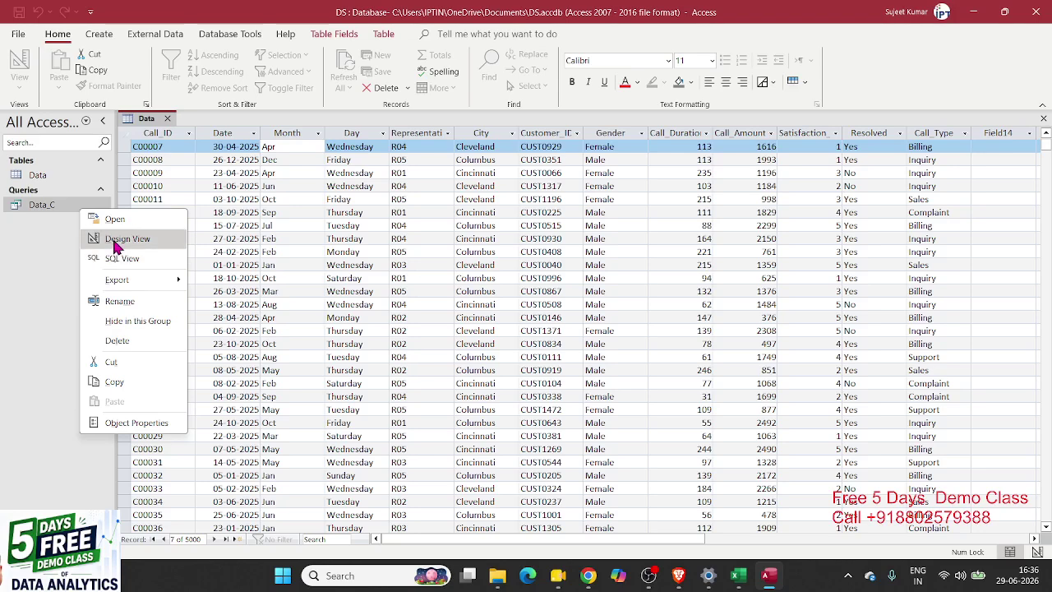
pyautogui.click(115, 239)
pyautogui.click(814, 318)
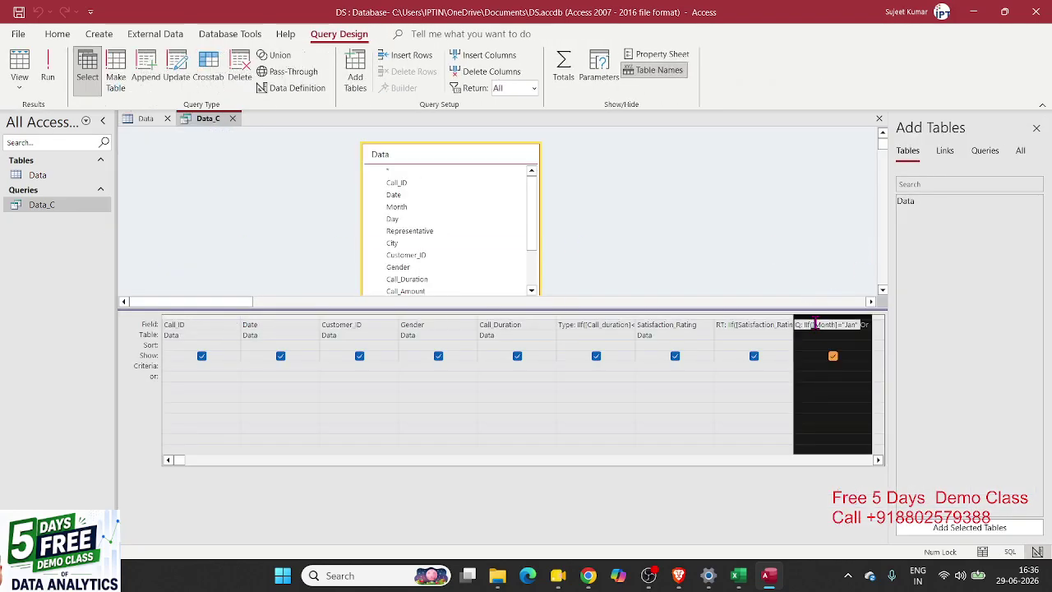
pyautogui.click(815, 324)
pyautogui.rightClick(815, 323)
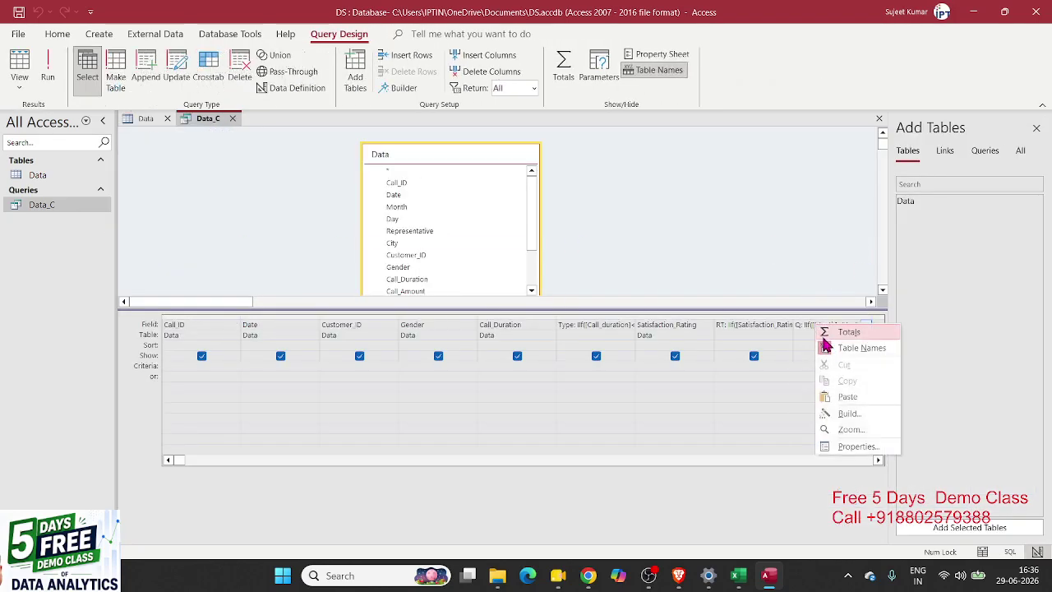
pyautogui.click(852, 429)
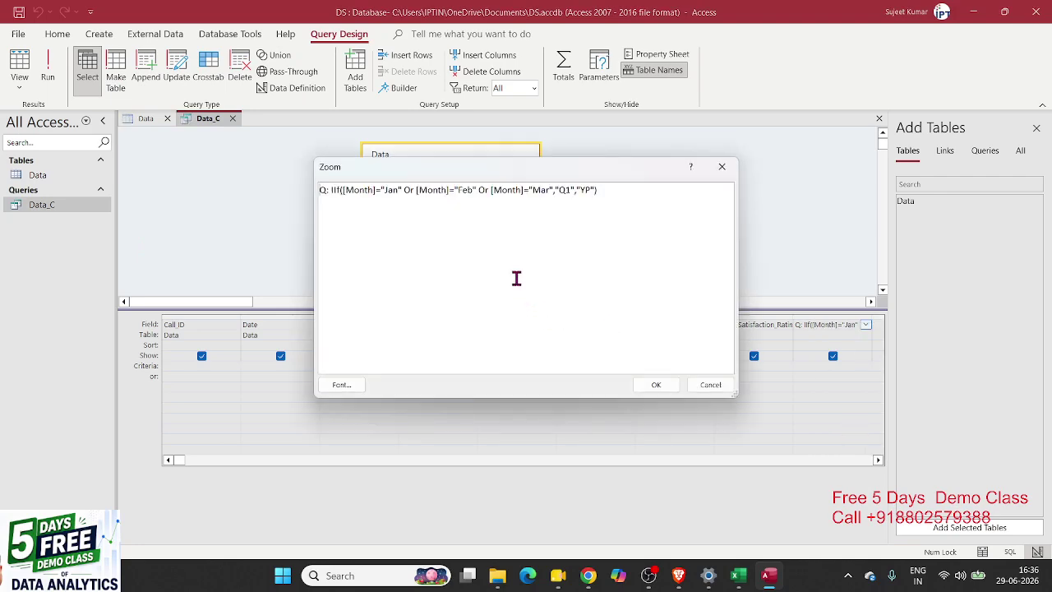
# - Replace the Or month comparisons in the Q expression with the condition [Month] in ("Jan","Feb","Mar")
pyautogui.moveTo(381, 190); pyautogui.dragTo(630, 198)
pyautogui.press('BackSpace')
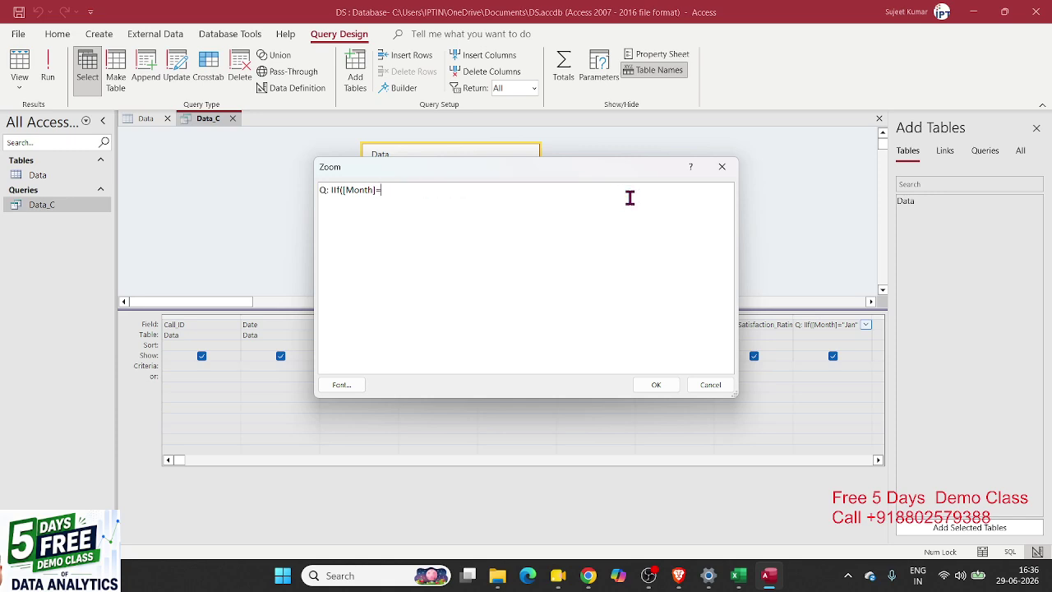
pyautogui.press('BackSpace')
pyautogui.write('in')
pyautogui.write(' {}')
pyautogui.press('BackSpace')
pyautogui.press('BackSpace')
pyautogui.write('("Jan","Feb",Mar')
pyautogui.press('BackSpace')
pyautogui.press('BackSpace')
pyautogui.write('"Mar')
pyautogui.write('")')
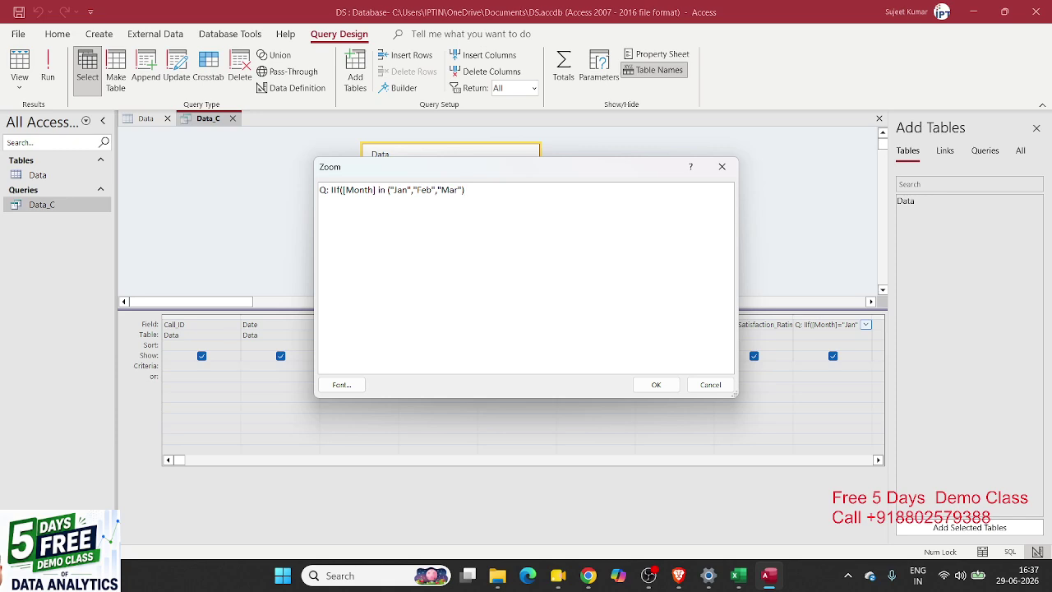
# - Complete the Q expression with "Q1" as the true result and "YP" as the false result, and accept it
pyautogui.write(' , "Q1","YP")')
pyautogui.hotkey('ctrl', 'a')
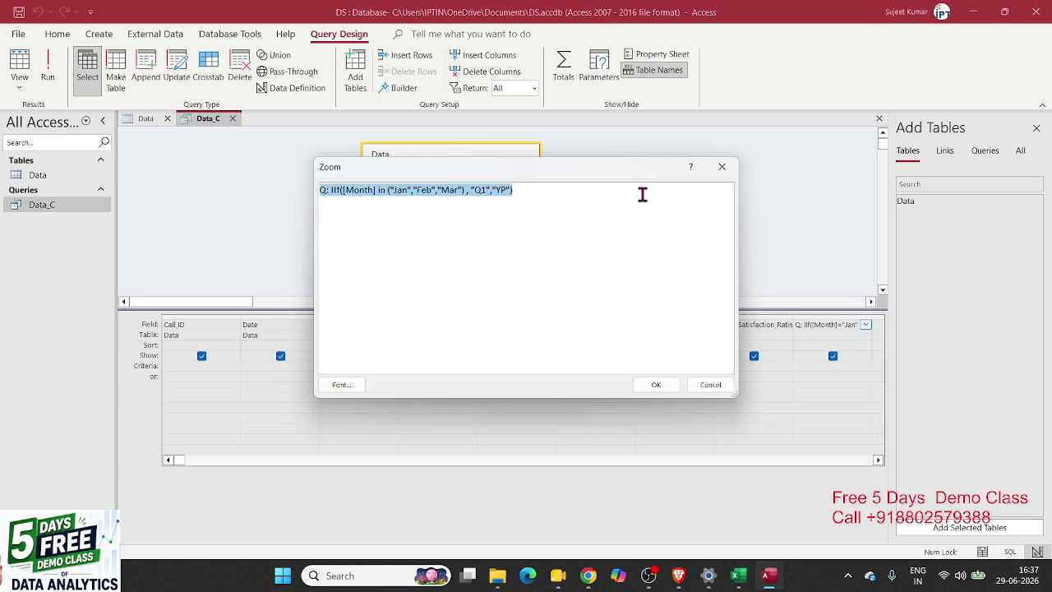
pyautogui.click(557, 204)
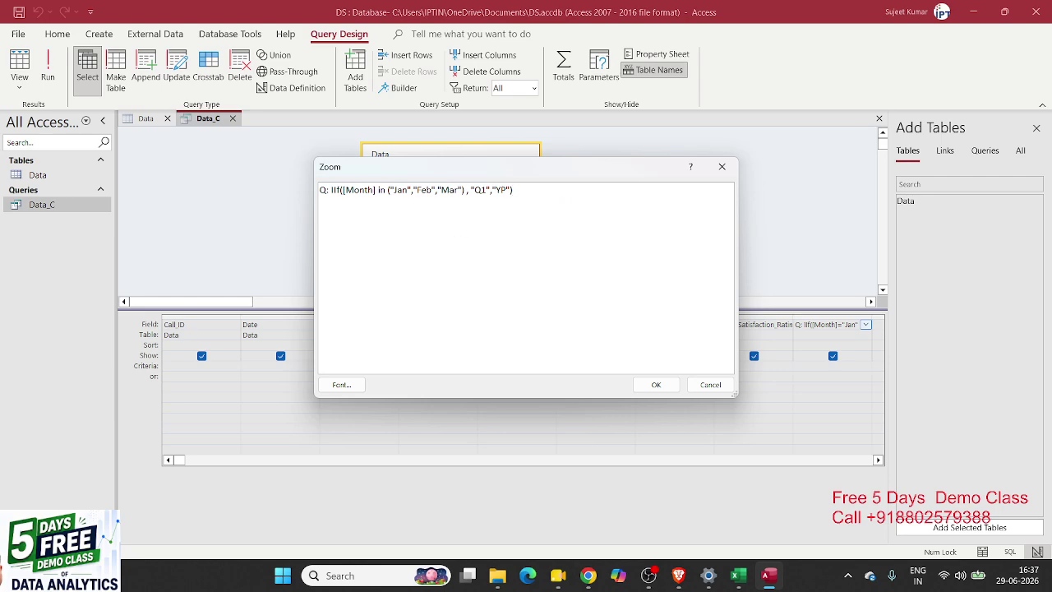
pyautogui.hotkey('alt', 'Tab')
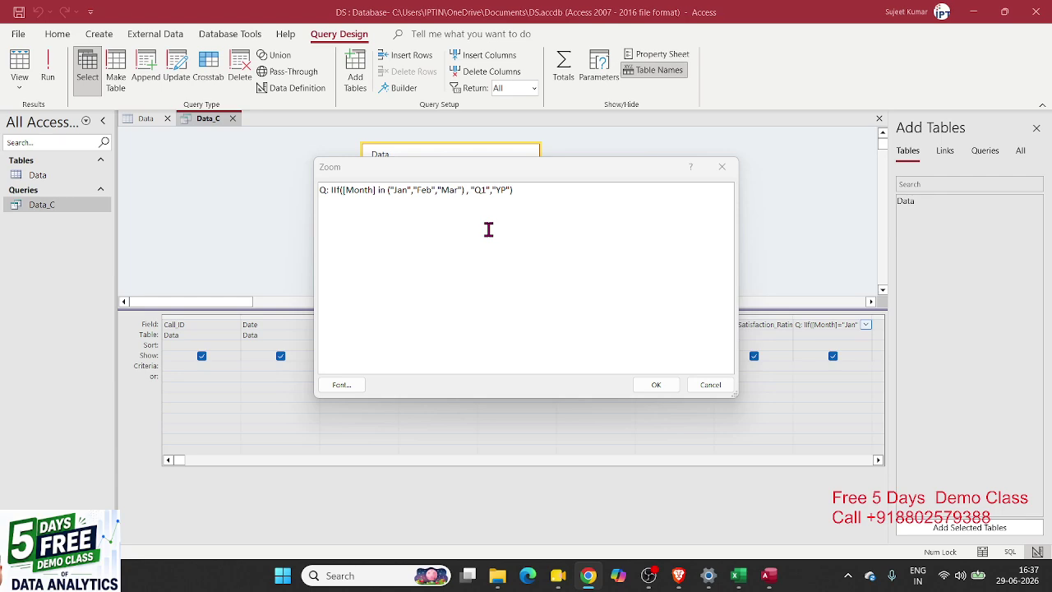
pyautogui.click(673, 386)
# - Save the design changes to Data_C on closing it and run the query
pyautogui.click(233, 119)
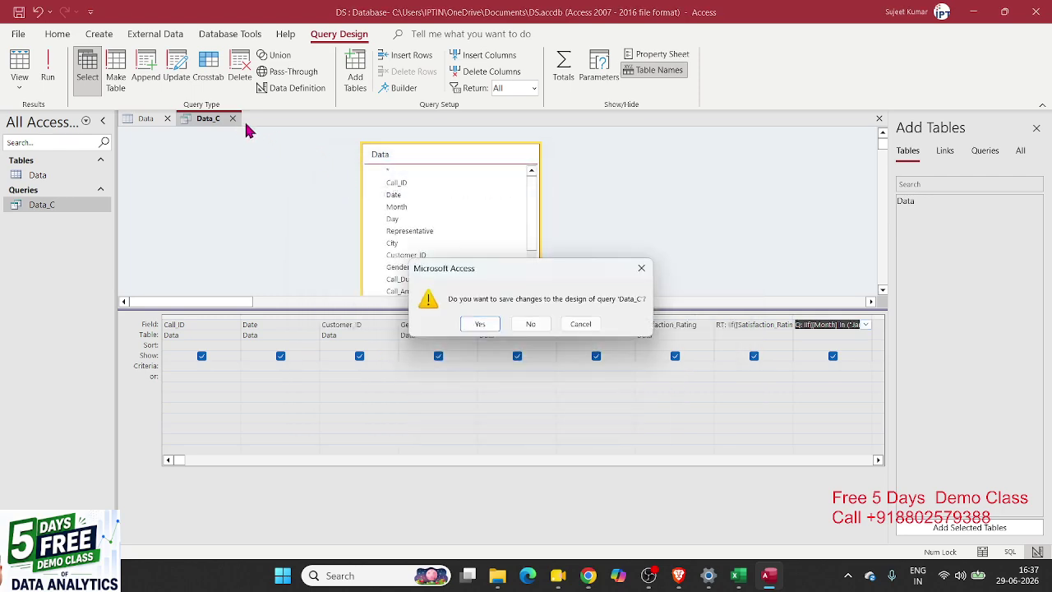
pyautogui.click(480, 323)
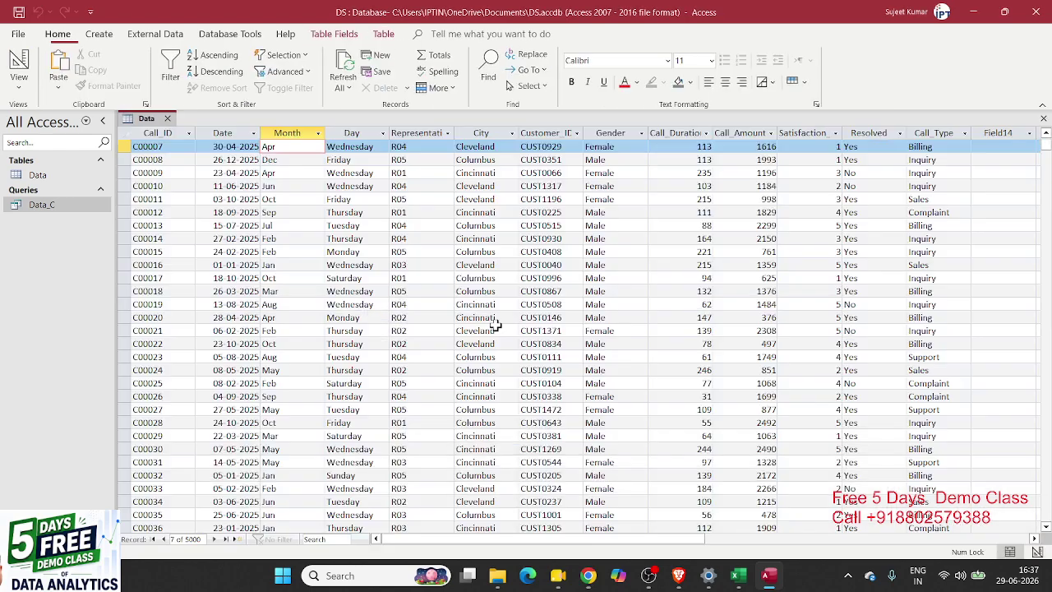
pyautogui.doubleClick(83, 208)
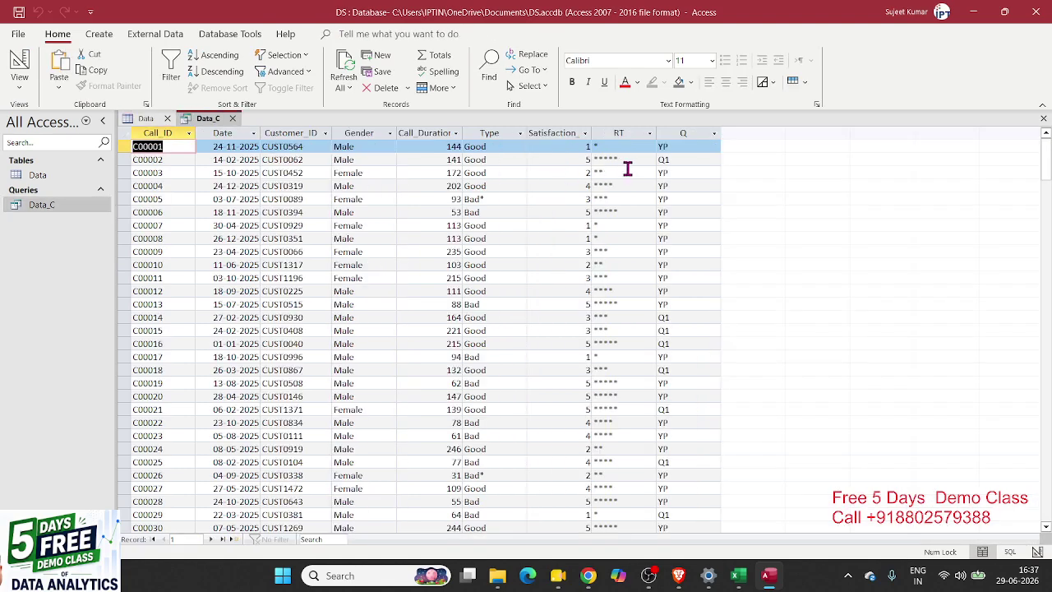
# - Examine the Q and RT values across the Data_C records and close the query
pyautogui.click(667, 158)
pyautogui.click(679, 178)
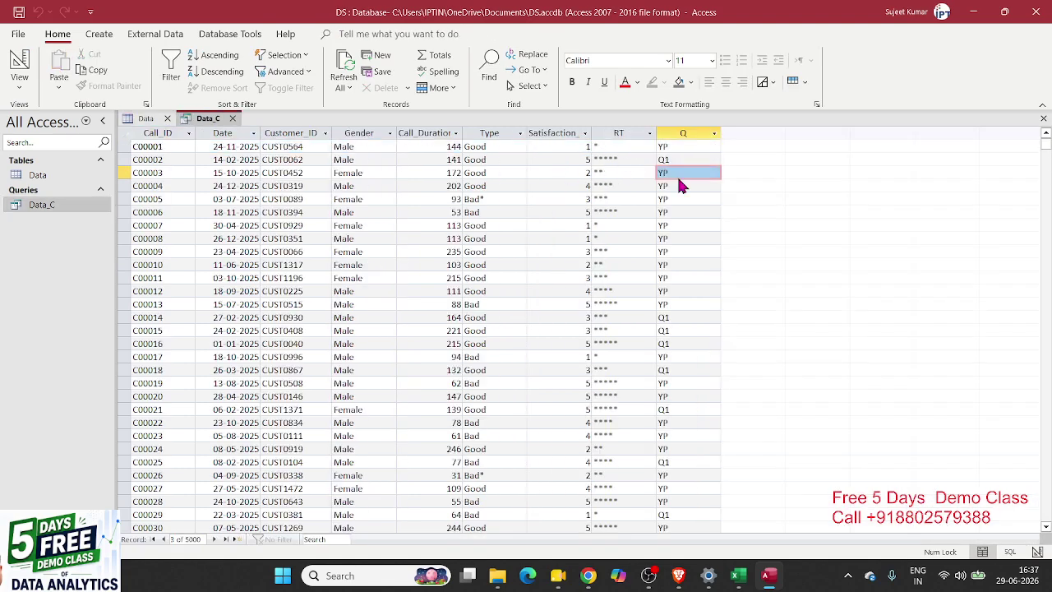
pyautogui.click(679, 198)
pyautogui.click(676, 224)
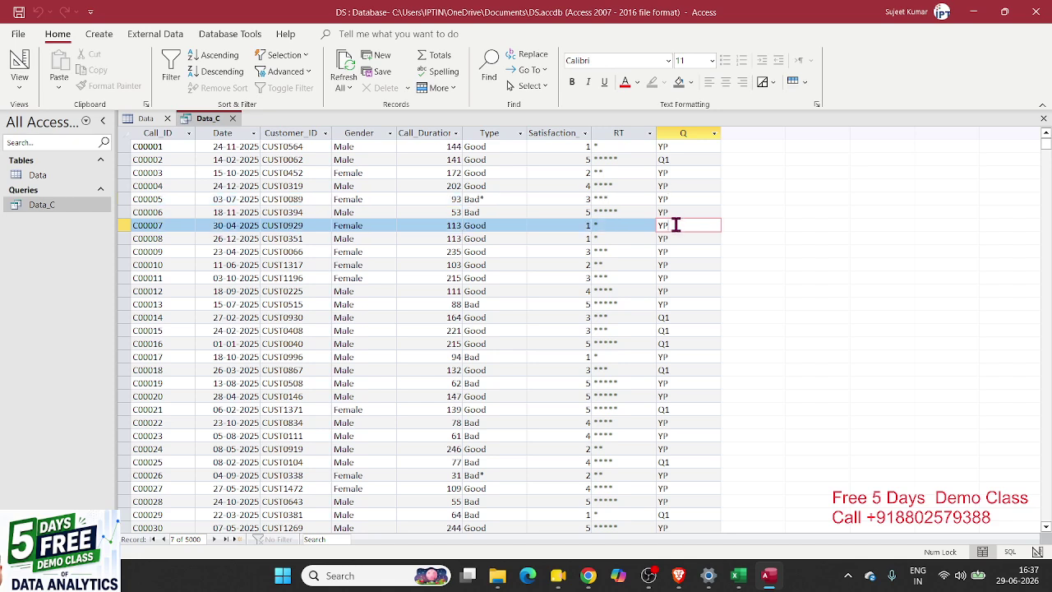
pyautogui.scroll(-3, 672, 219)
pyautogui.scroll(3, 673, 216)
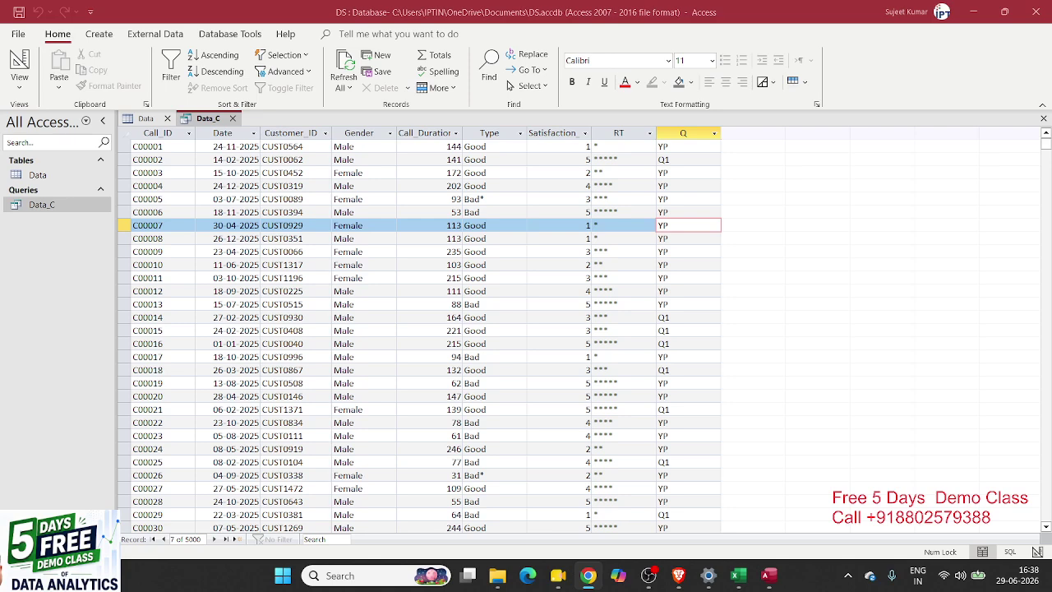
pyautogui.click(581, 291)
pyautogui.click(663, 340)
pyautogui.click(646, 422)
pyautogui.scroll(-7, 646, 419)
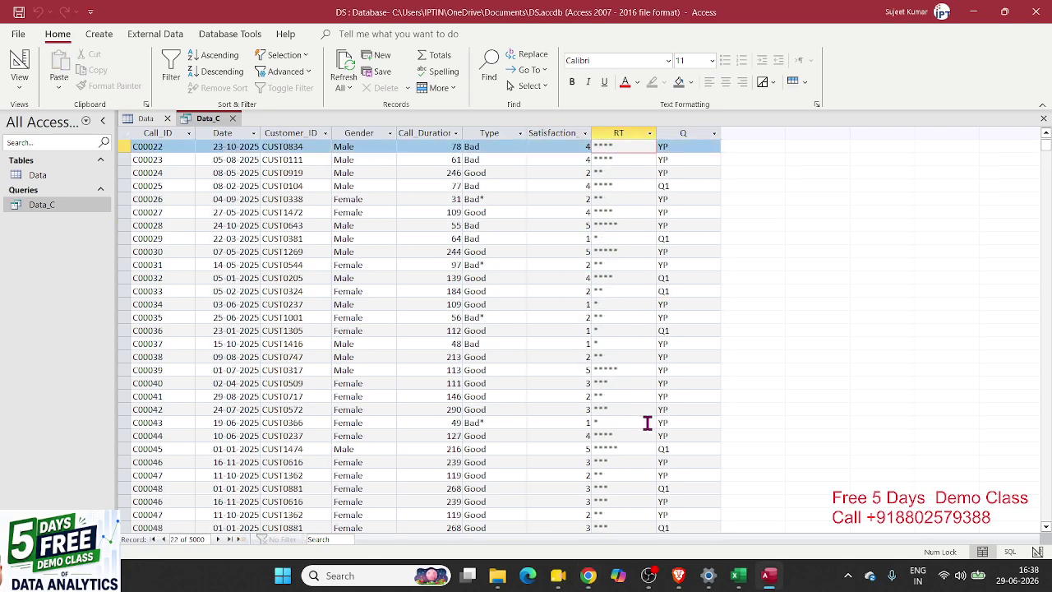
pyautogui.scroll(7, 646, 415)
pyautogui.doubleClick(293, 238)
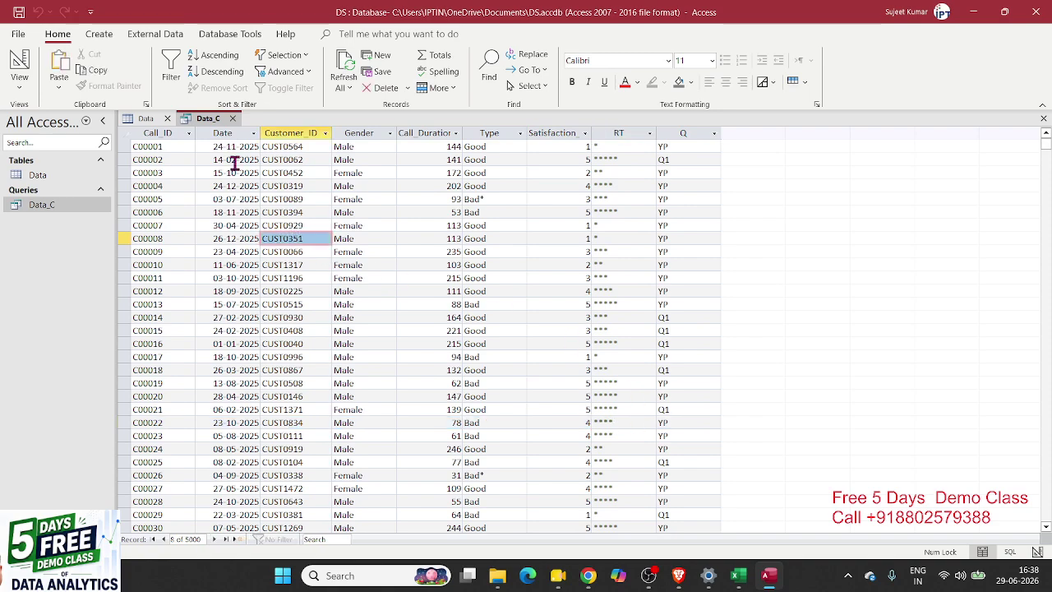
pyautogui.click(230, 120)
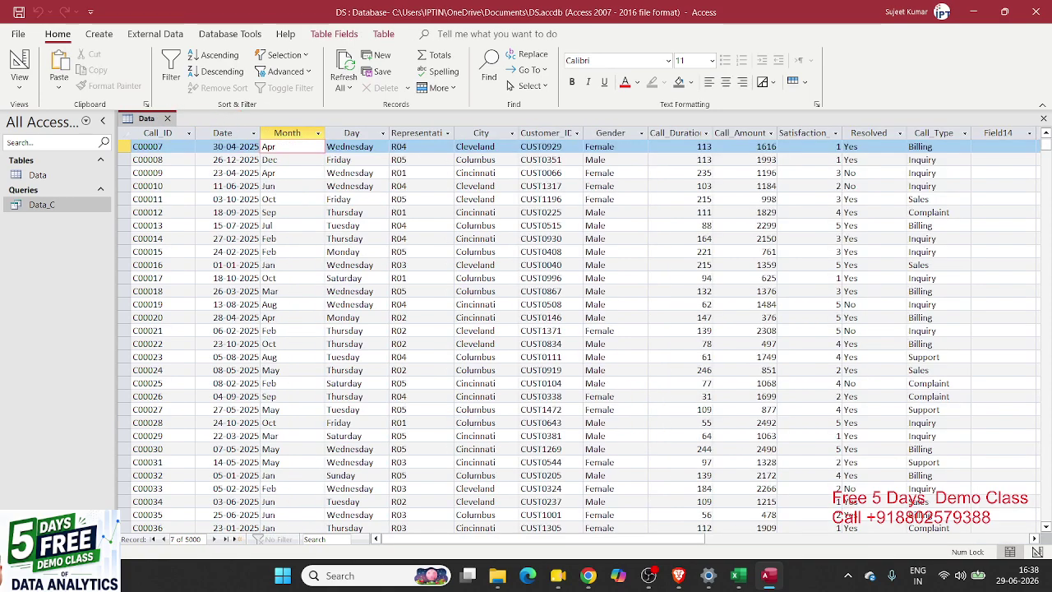
pyautogui.hotkey('alt', 'Tab')
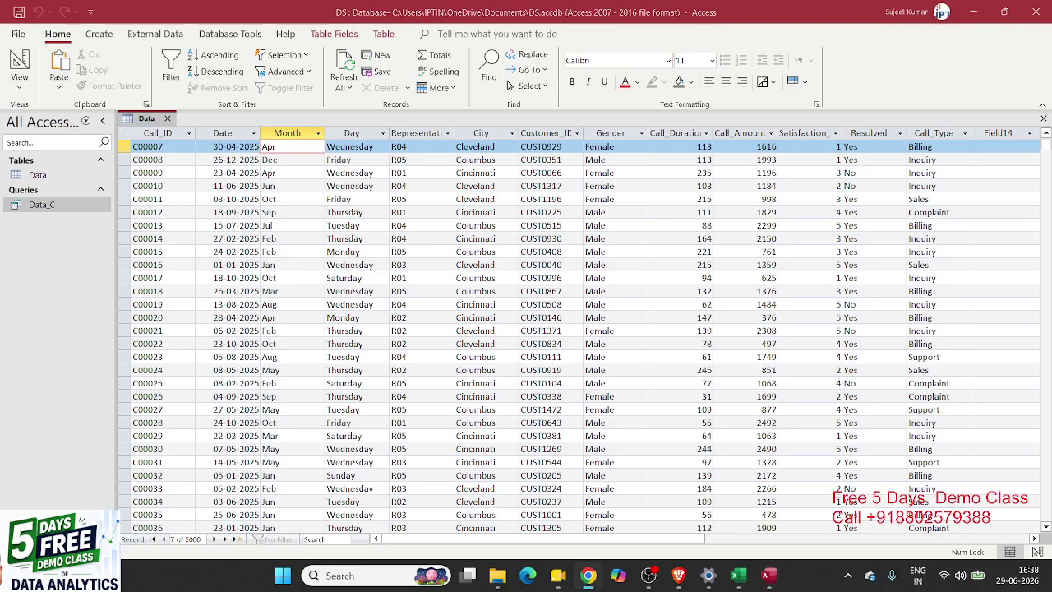